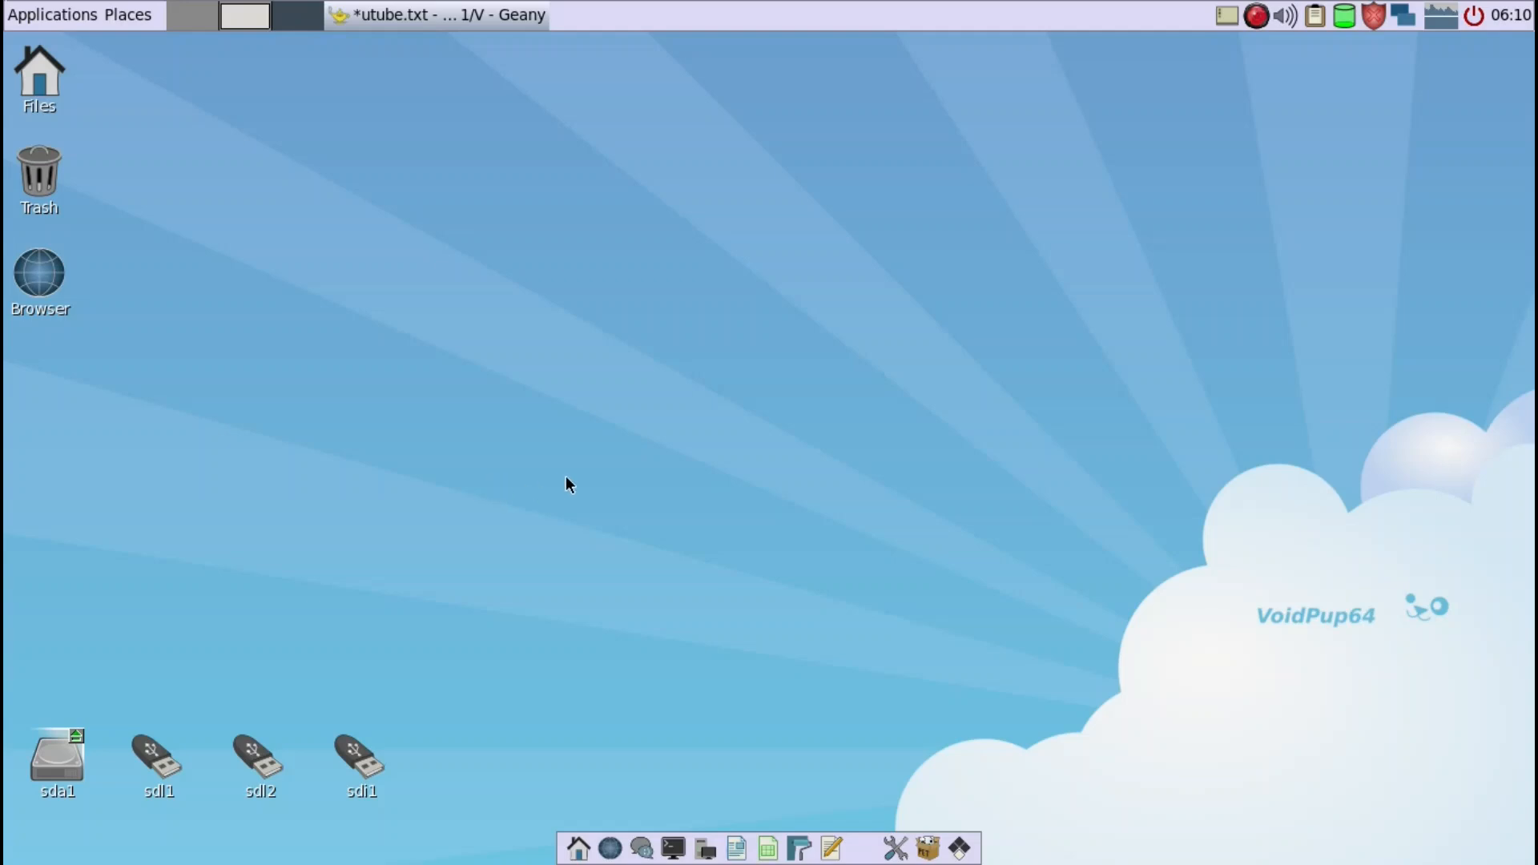
- Bring up the utube.txt notes in Geany and move the window aside to read the VoidPup64 install outline
{"action": "left_click", "coordinate": [501, 16]}
{"action": "left_click_drag", "start_coordinate": [539, 59], "coordinate": [650, 47]}
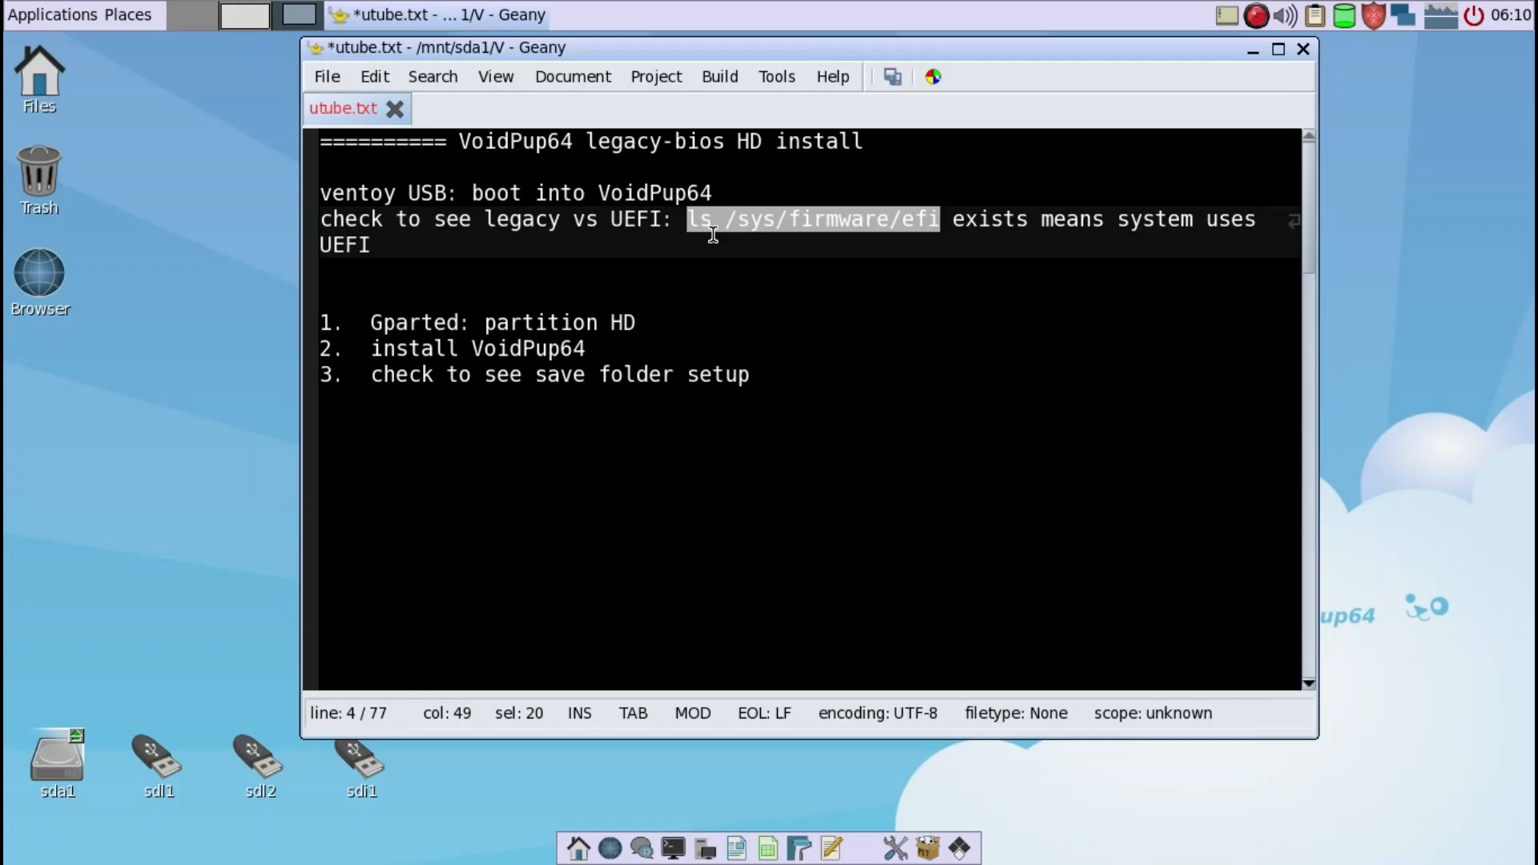
{"action": "left_click_drag", "start_coordinate": [752, 46], "coordinate": [948, 50]}
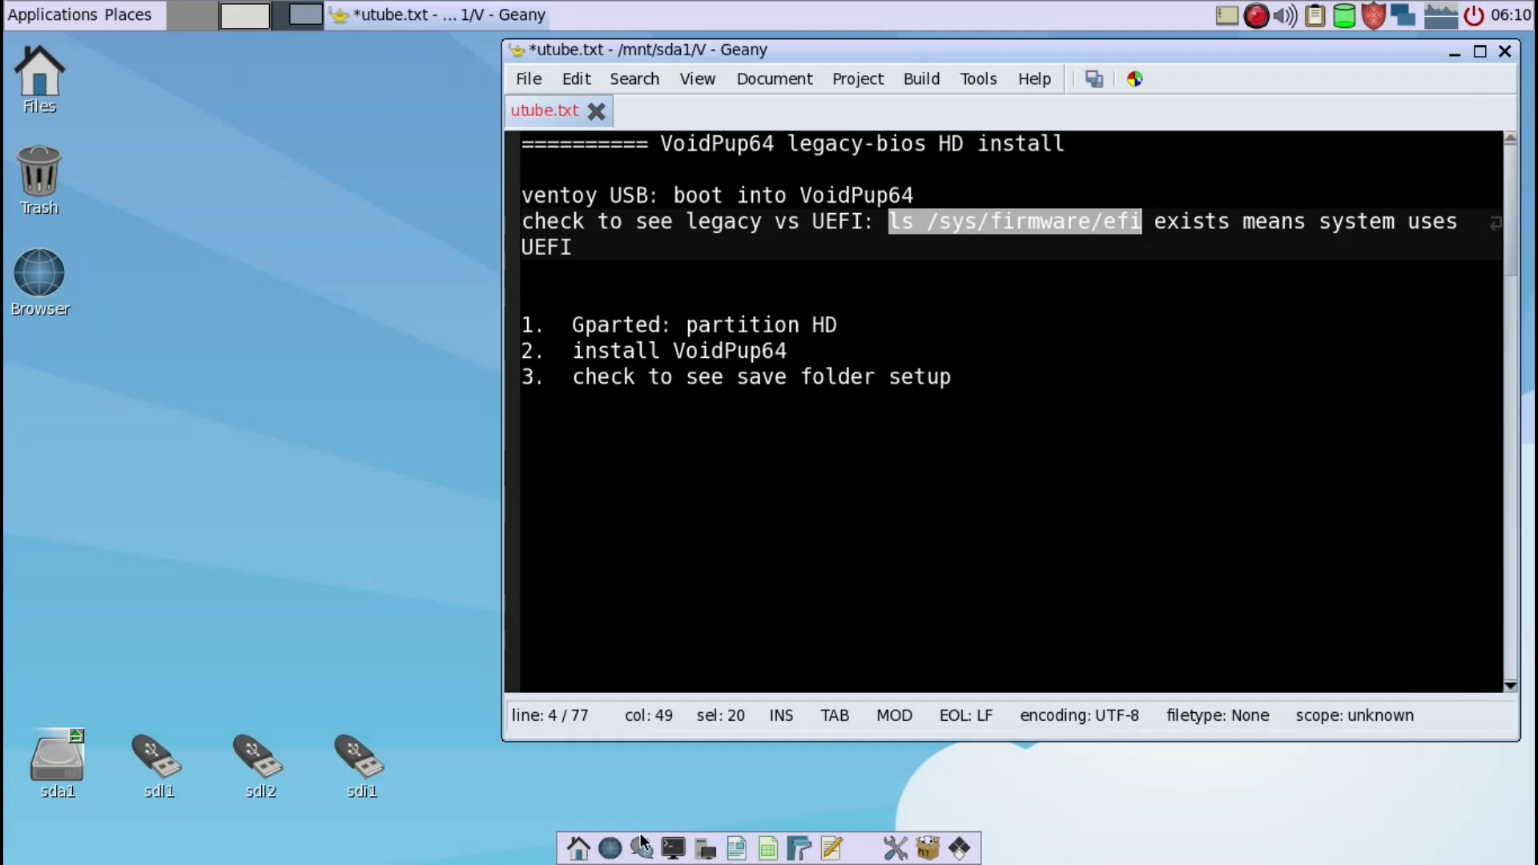
- Check for UEFI by running ls /sys/firmware/efi in a terminal, then put away the terminal and the notes
{"action": "left_click", "coordinate": [673, 848]}
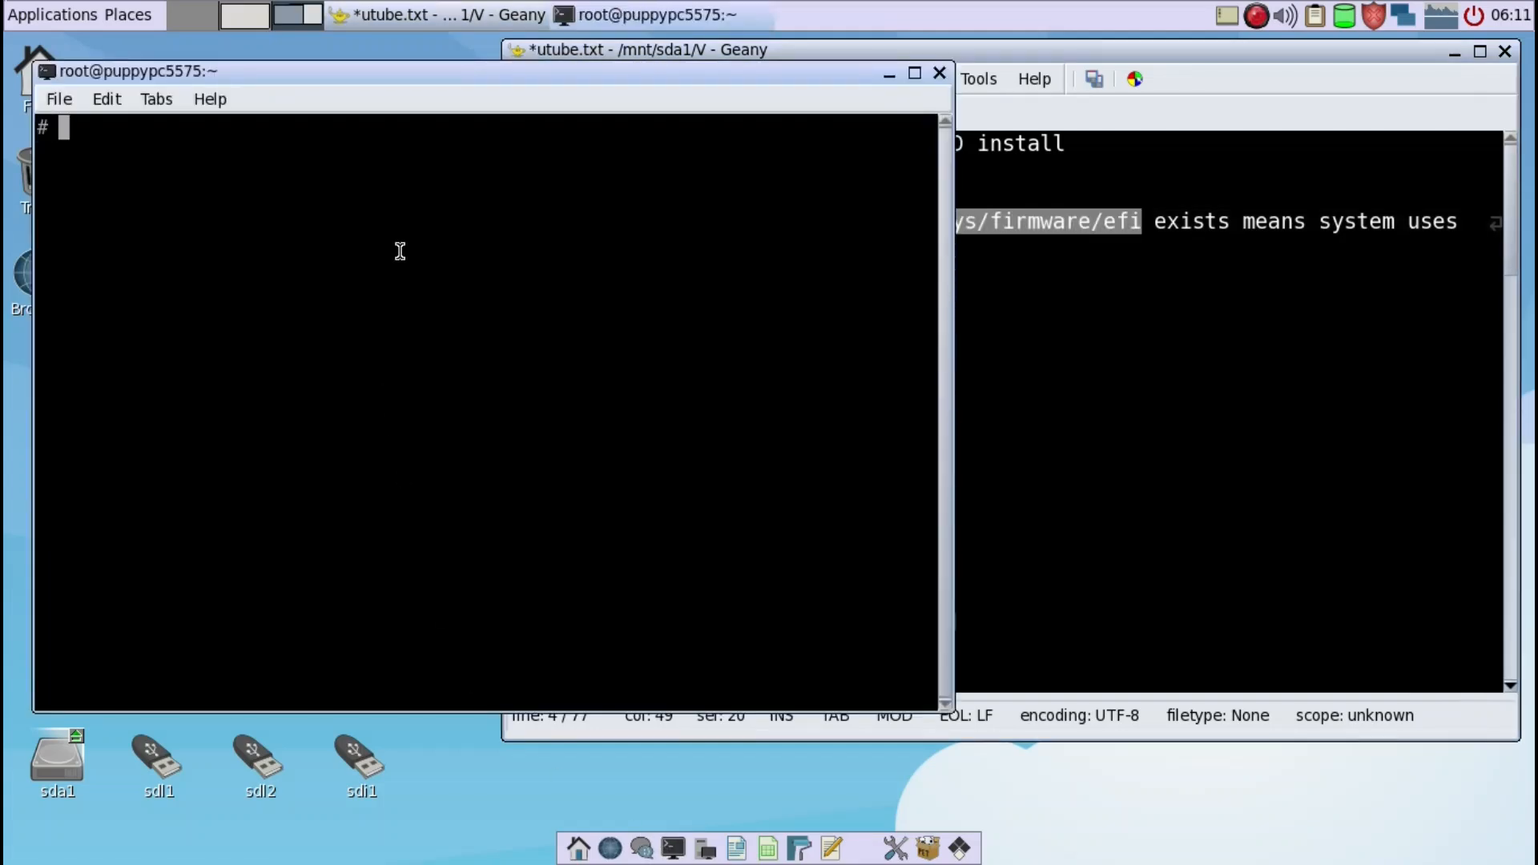
{"action": "middle_click", "coordinate": [427, 326]}
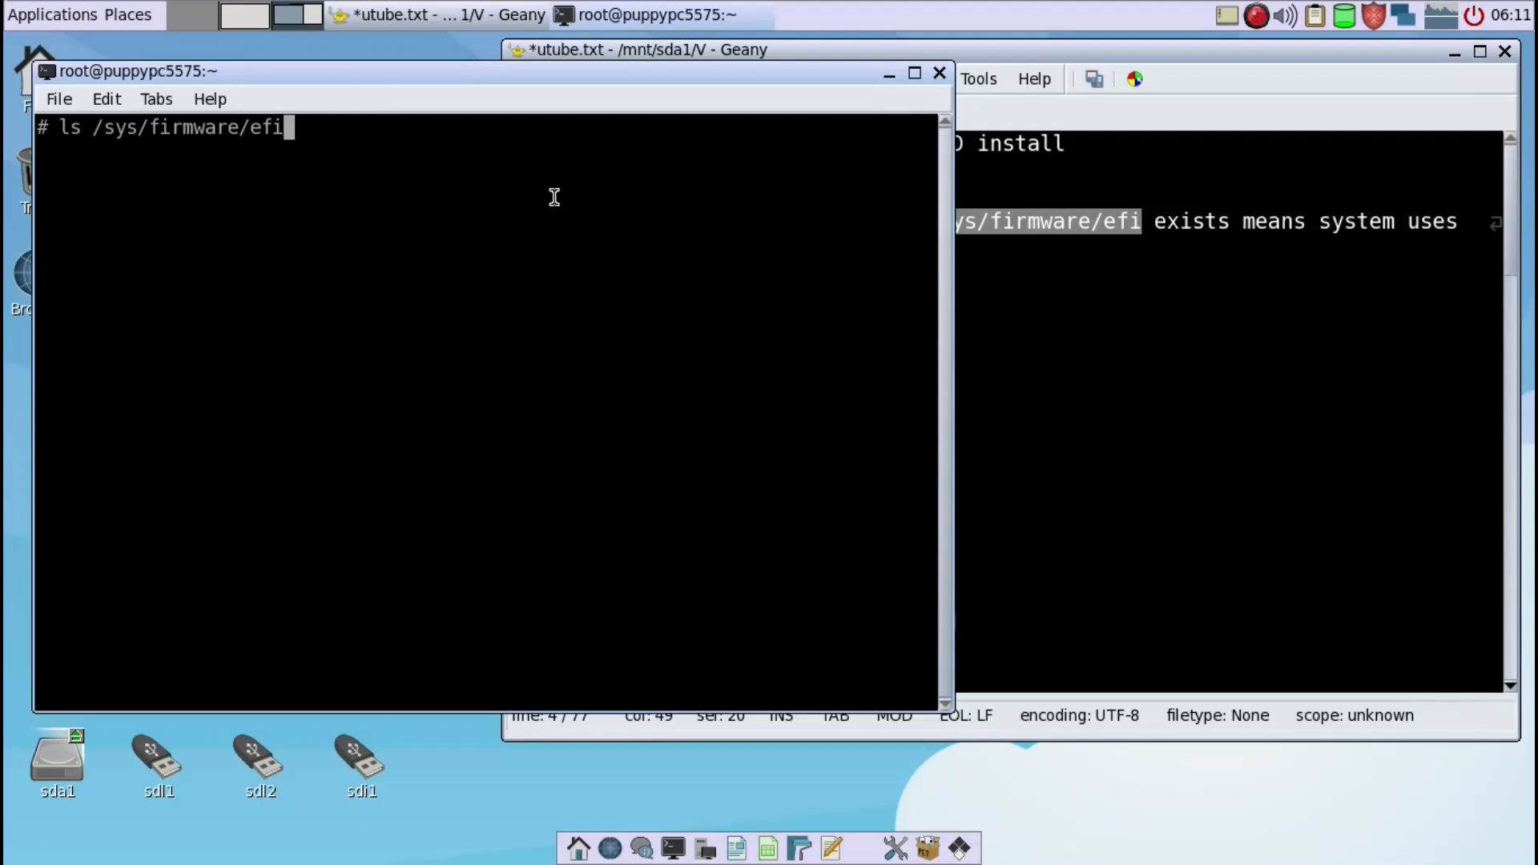
{"action": "key", "text": "Return"}
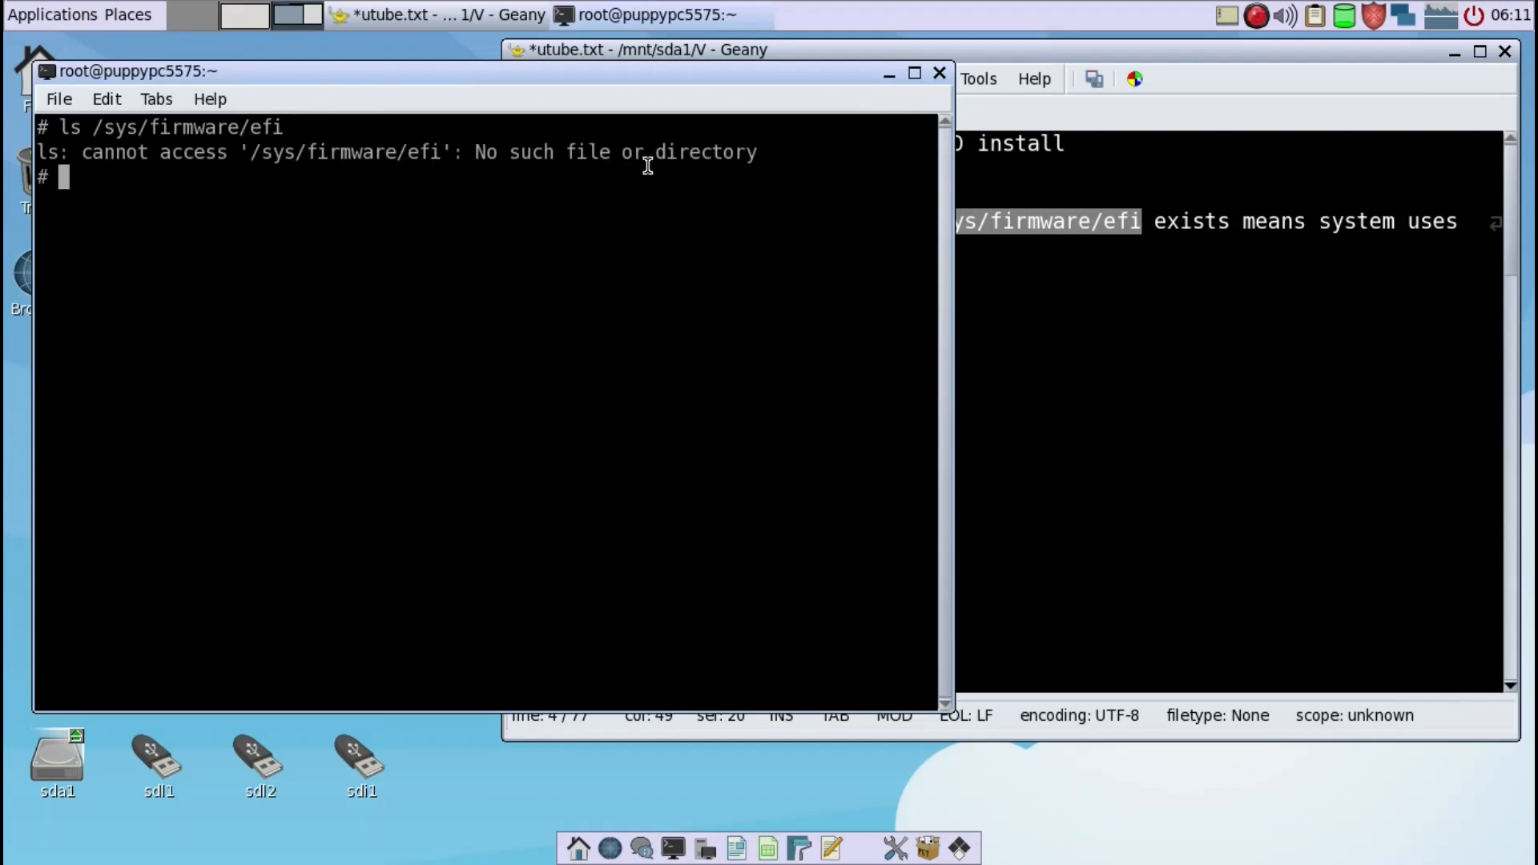
{"action": "left_click", "coordinate": [941, 73]}
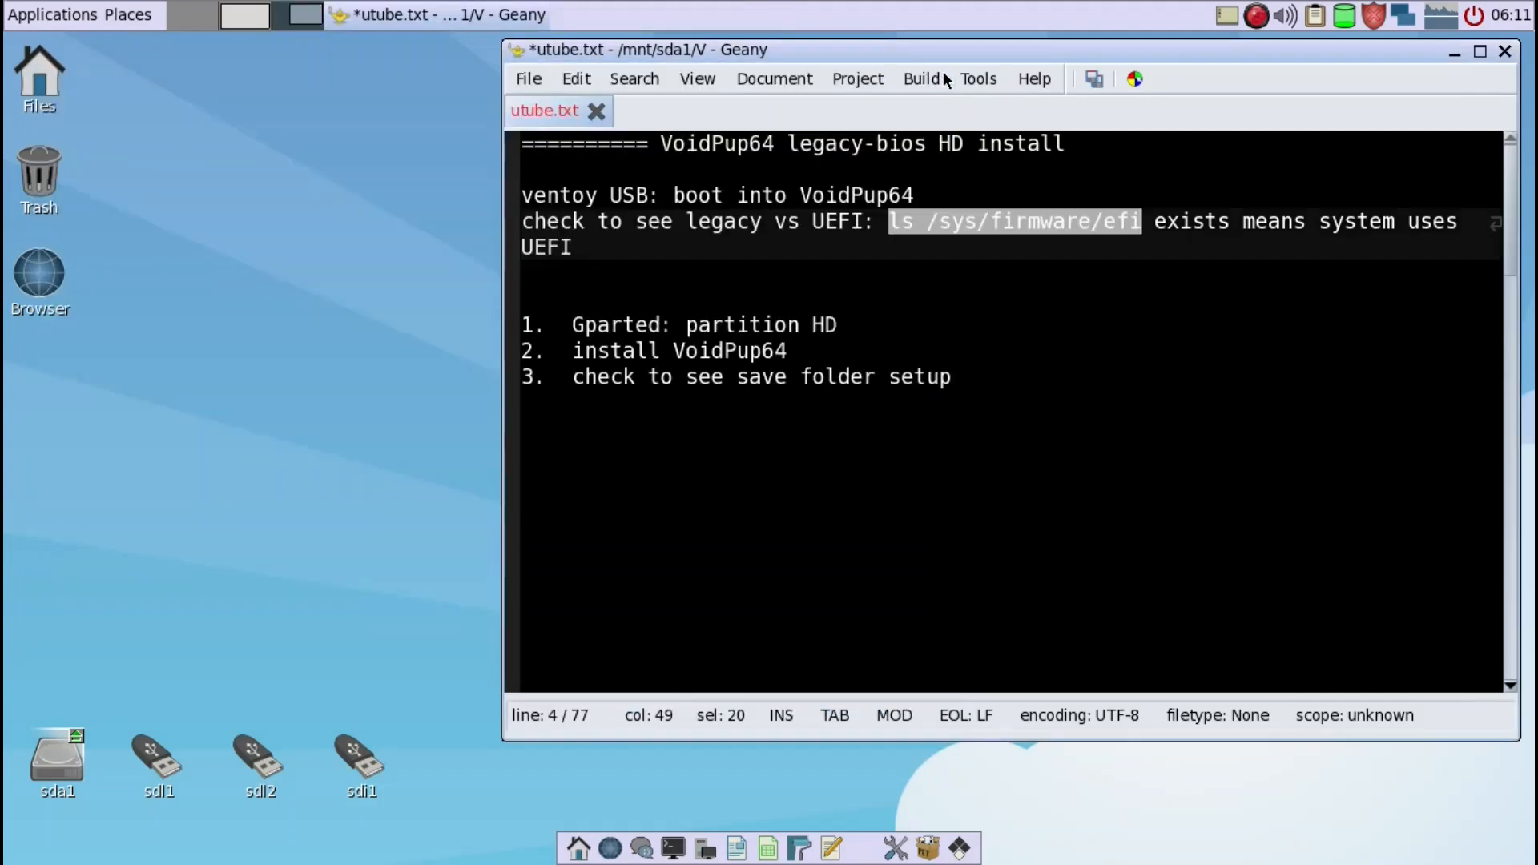
{"action": "left_click", "coordinate": [925, 327]}
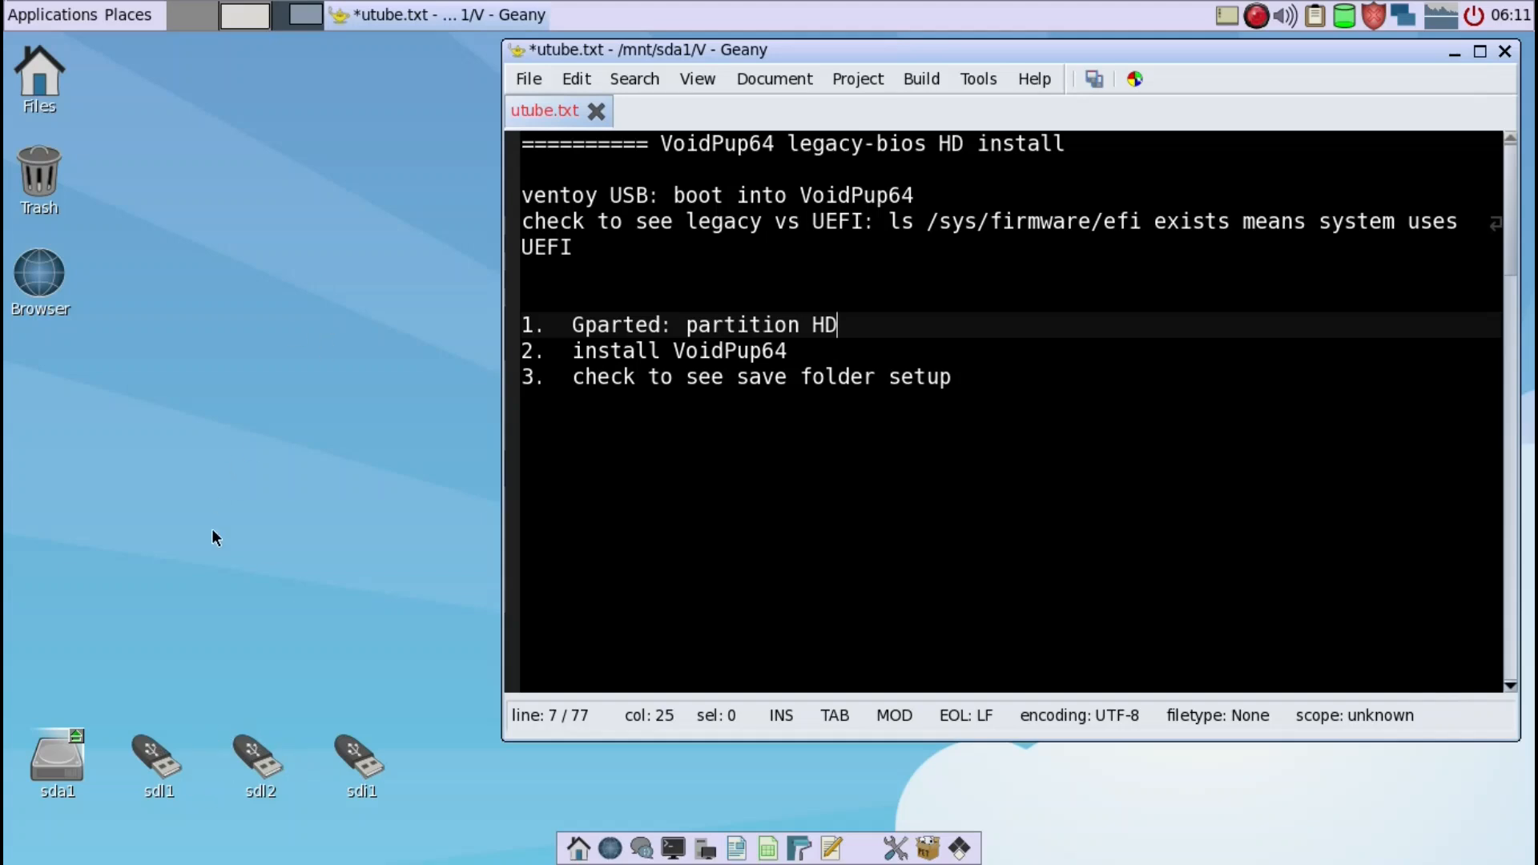
{"action": "left_click", "coordinate": [1448, 56]}
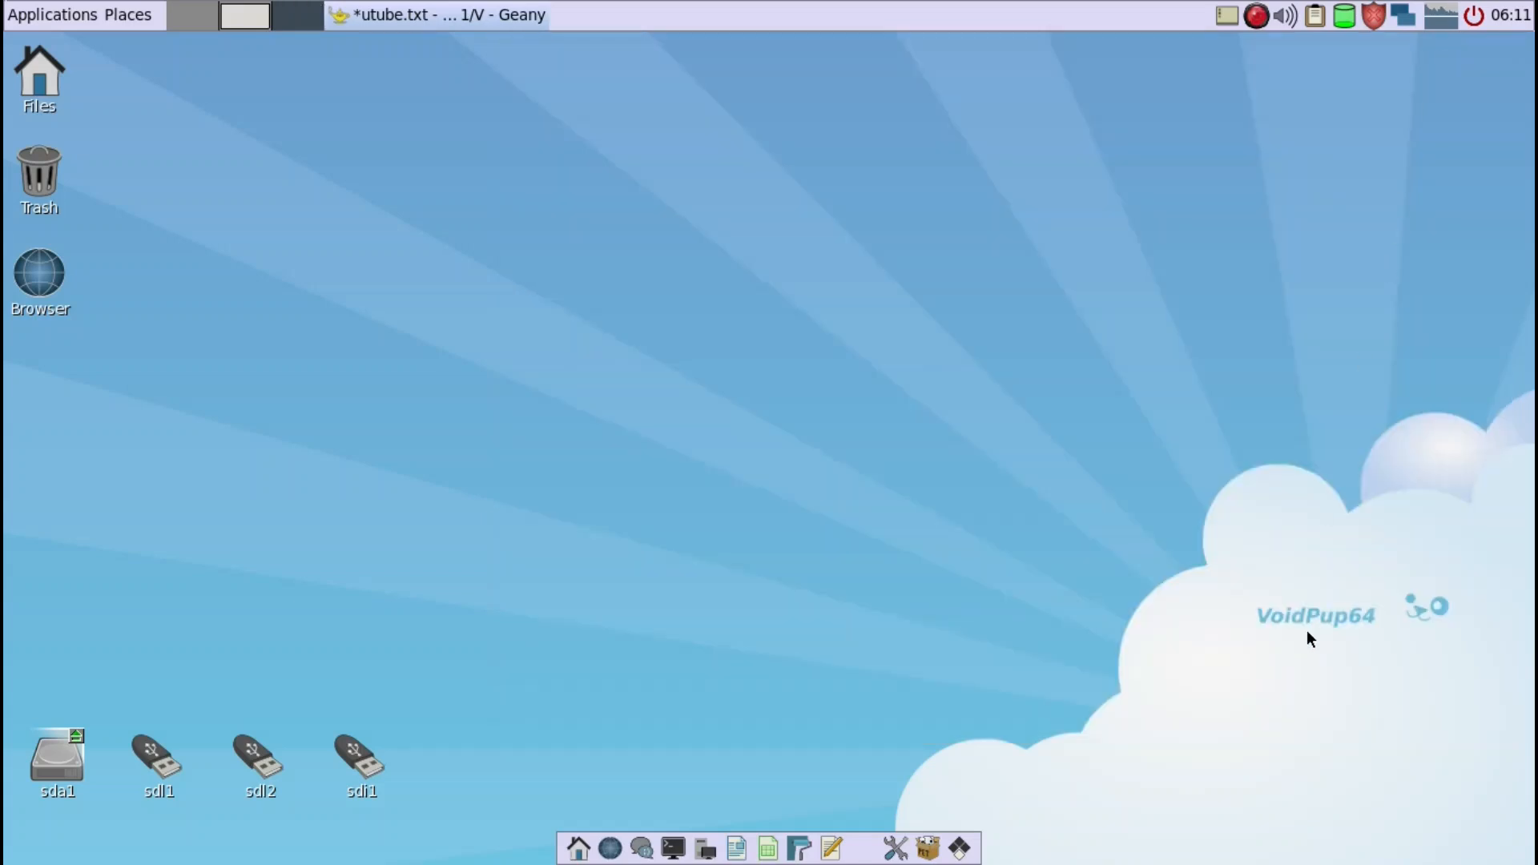
- Look through the ISO files on the sdl1 USB drive, then close its window and unmount the drive
{"action": "left_click", "coordinate": [165, 769]}
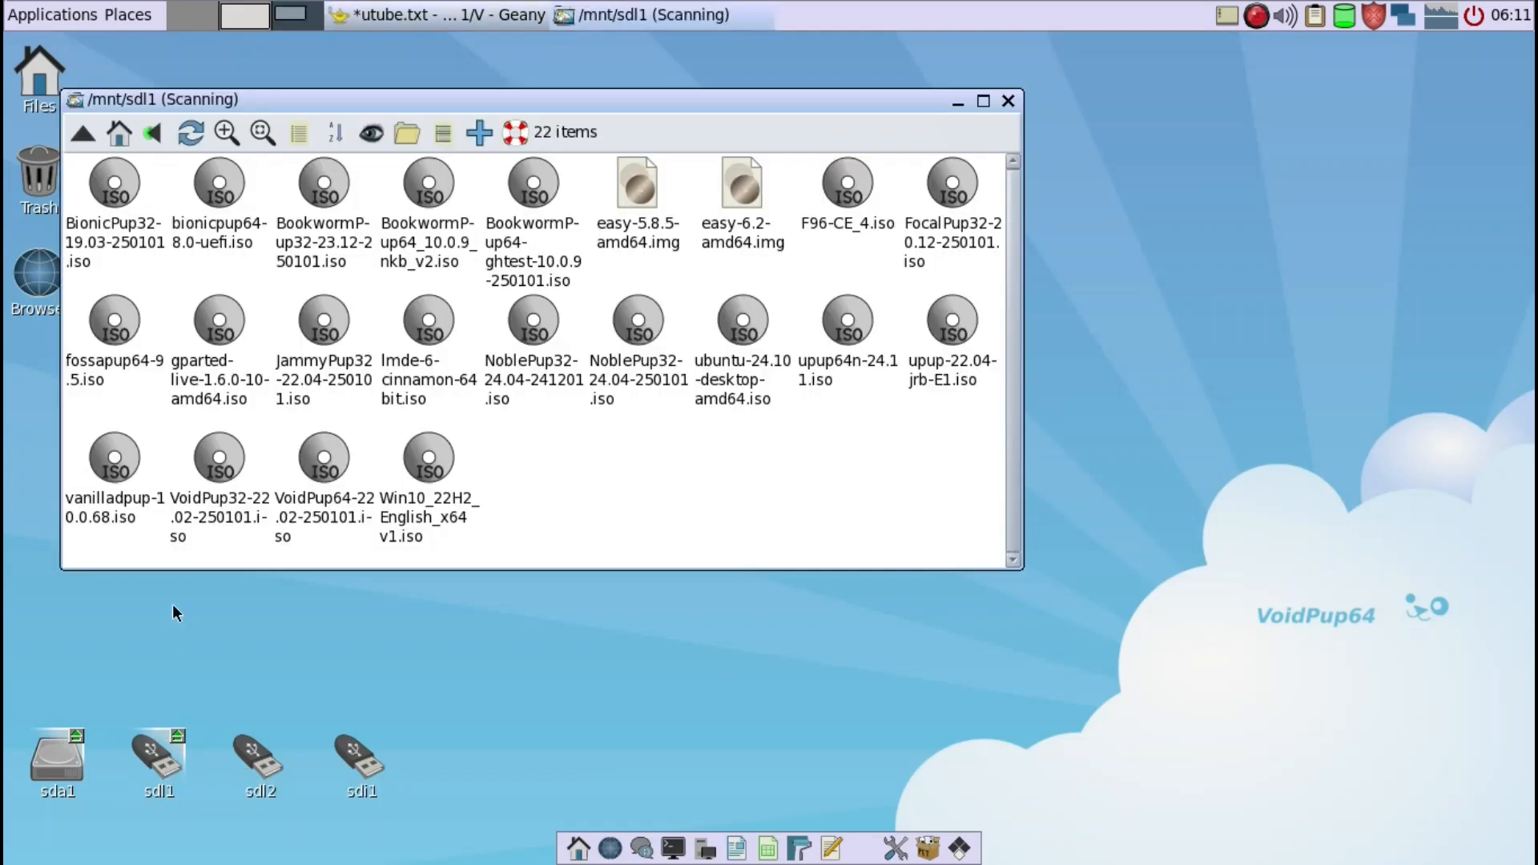
{"action": "scroll", "coordinate": [298, 442], "scroll_direction": "down", "scroll_amount": 1}
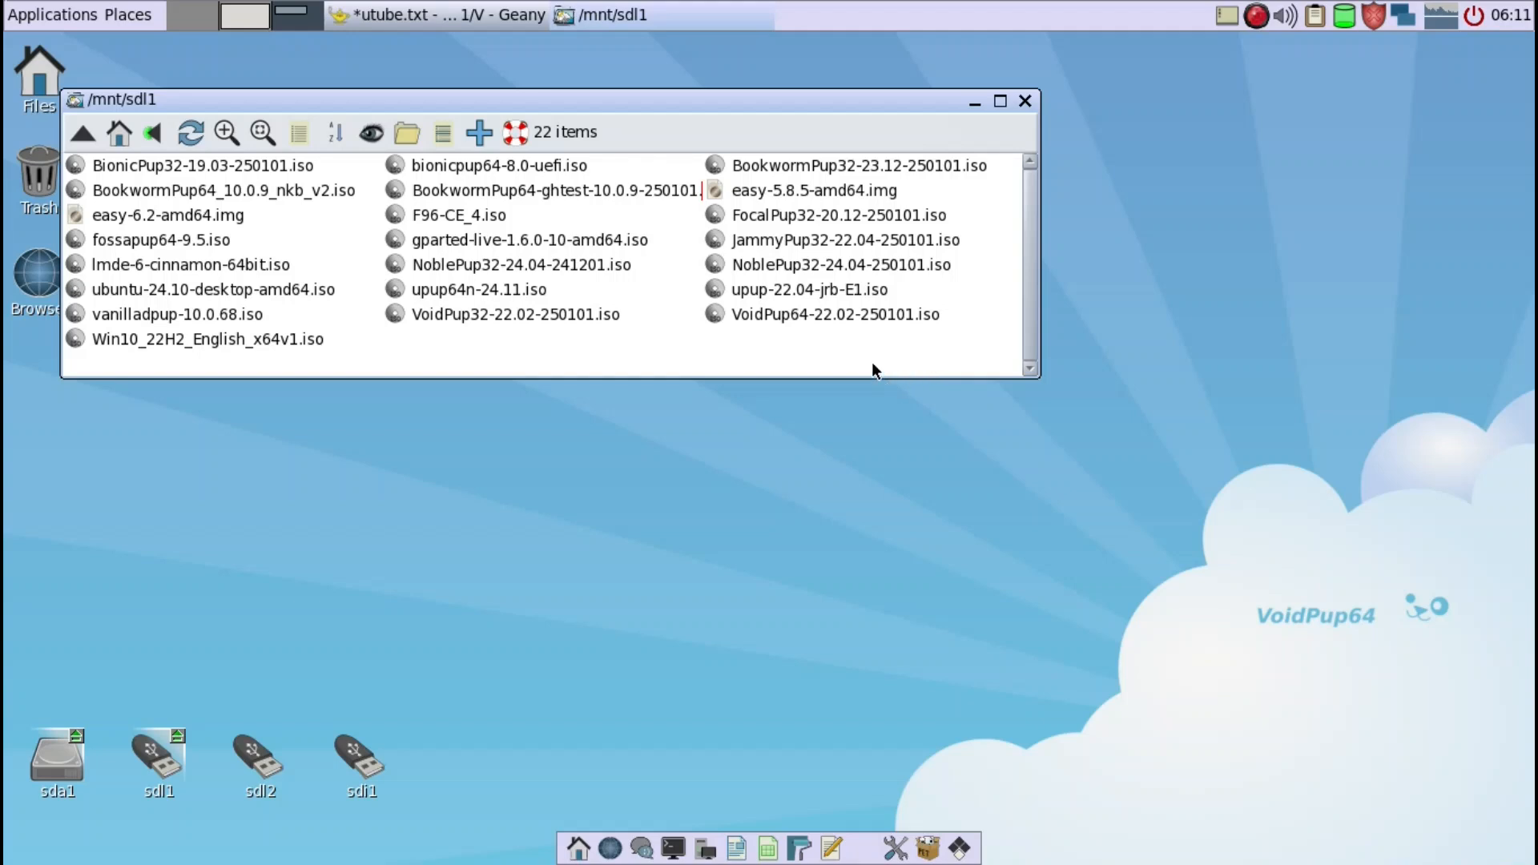
{"action": "left_click", "coordinate": [1021, 104]}
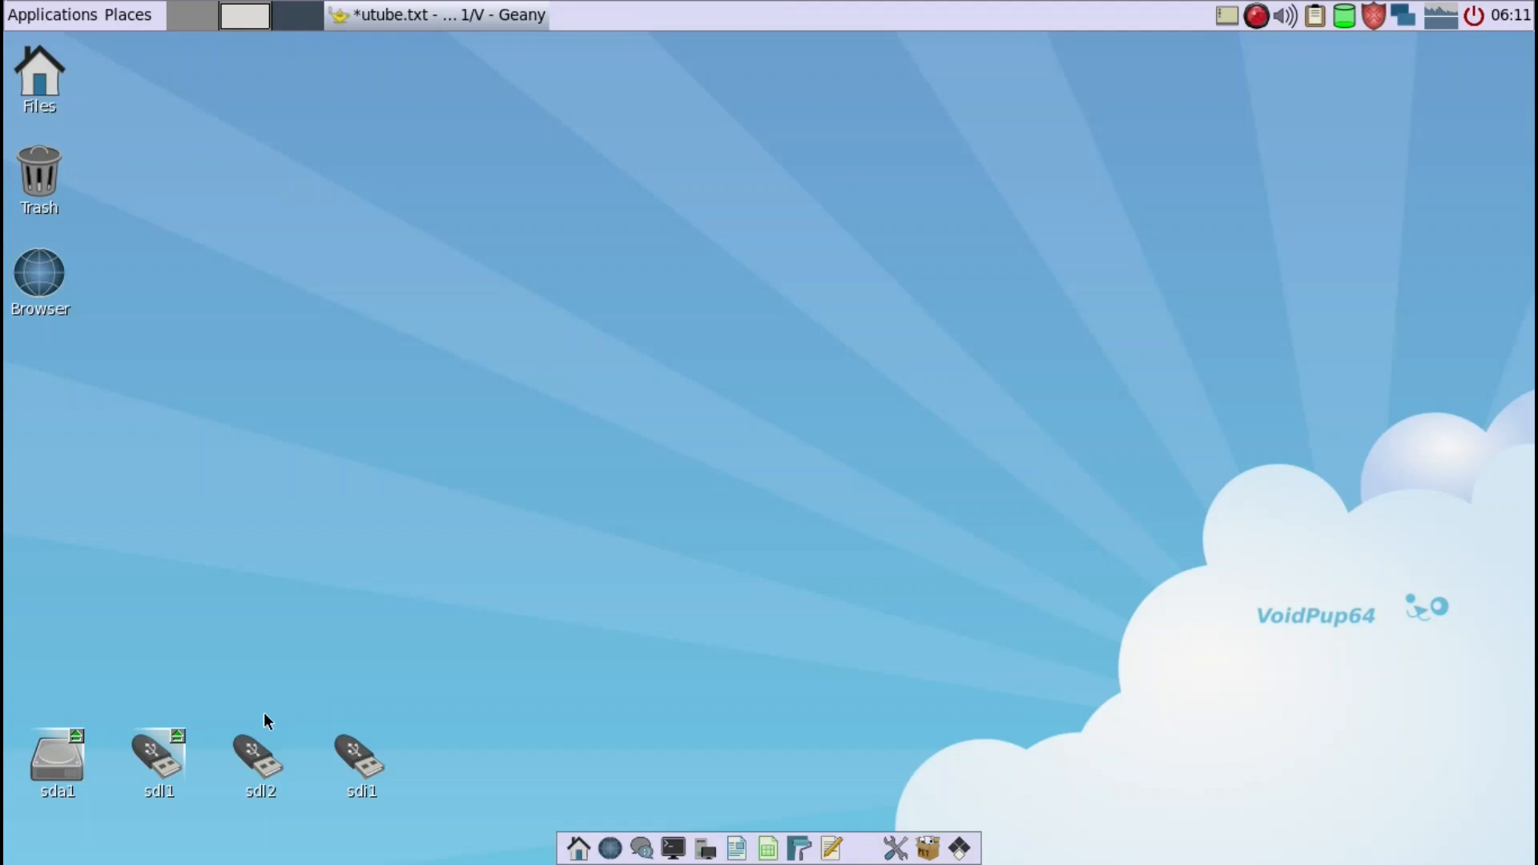
{"action": "right_click", "coordinate": [173, 748]}
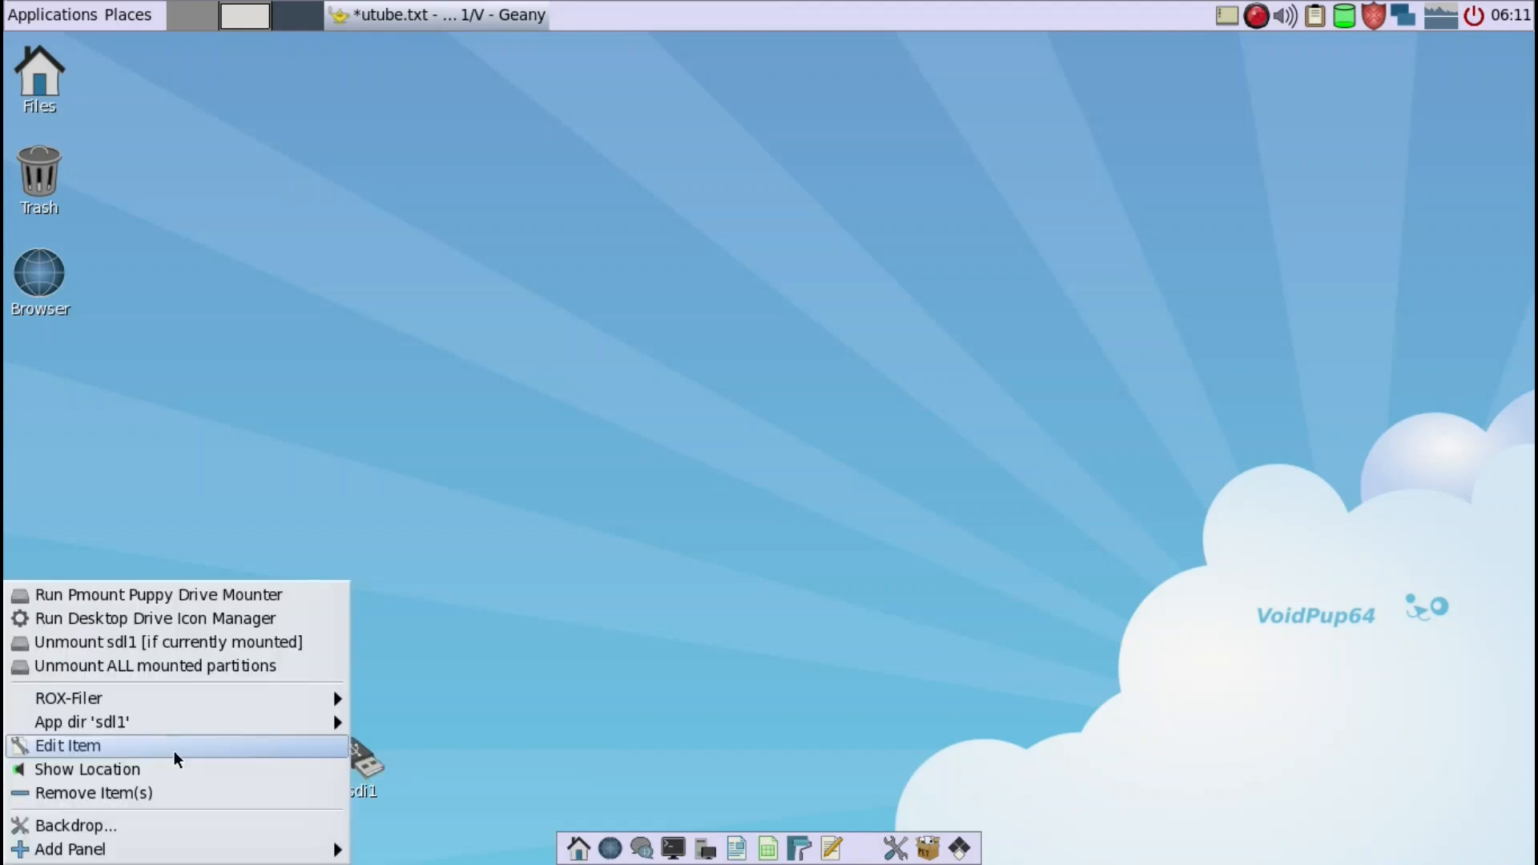
{"action": "left_click", "coordinate": [179, 642]}
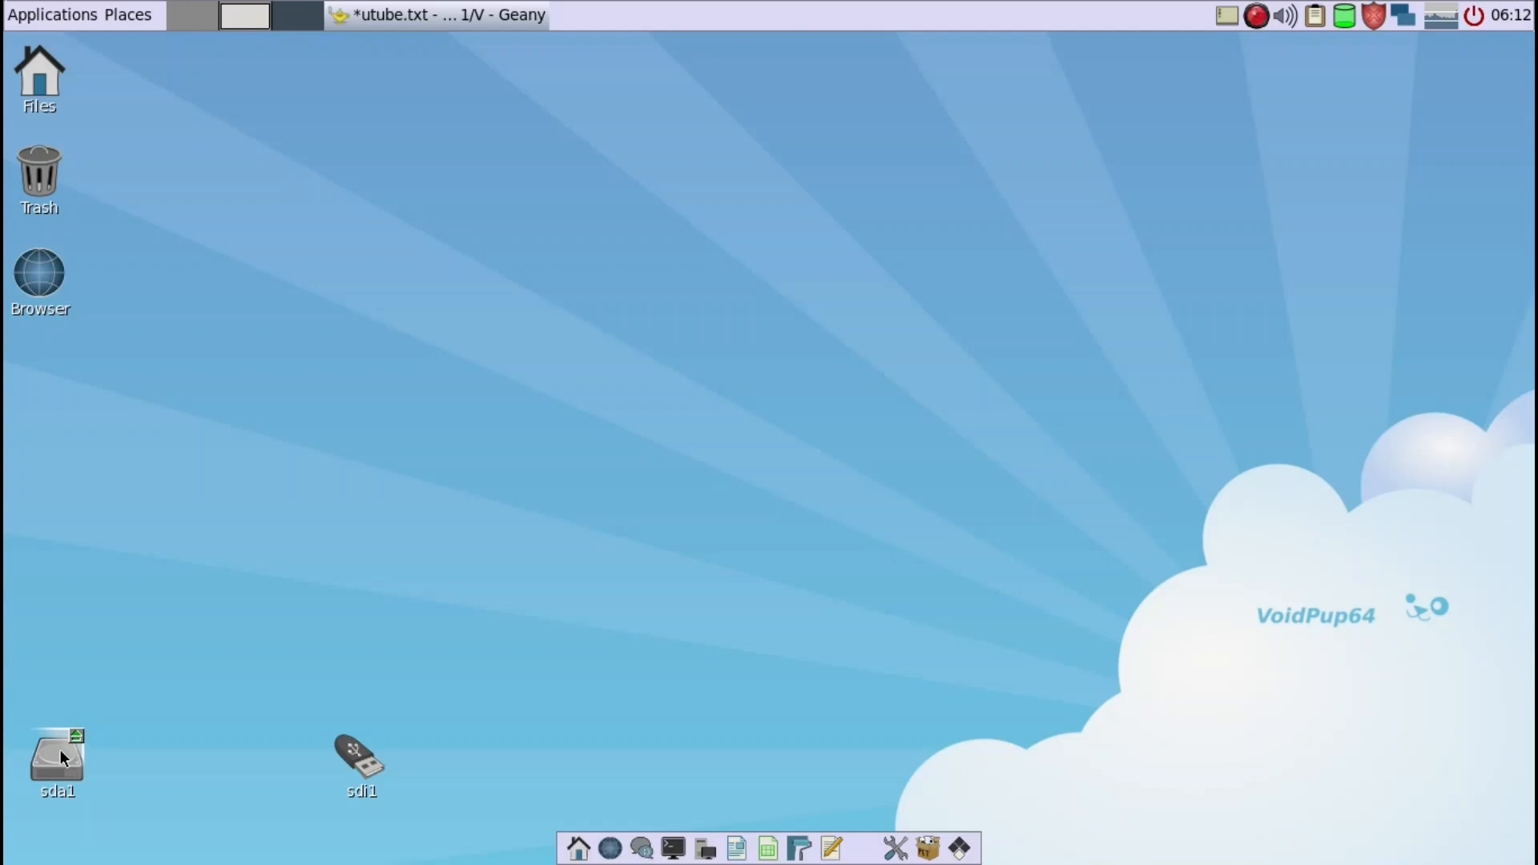
- Launch GParted on the sdi USB Flash drive, Generic- SD/MMC (59.6G)
{"action": "mouse_move", "coordinate": [58, 757]}
{"action": "mouse_move", "coordinate": [372, 779]}
{"action": "right_click", "coordinate": [490, 201]}
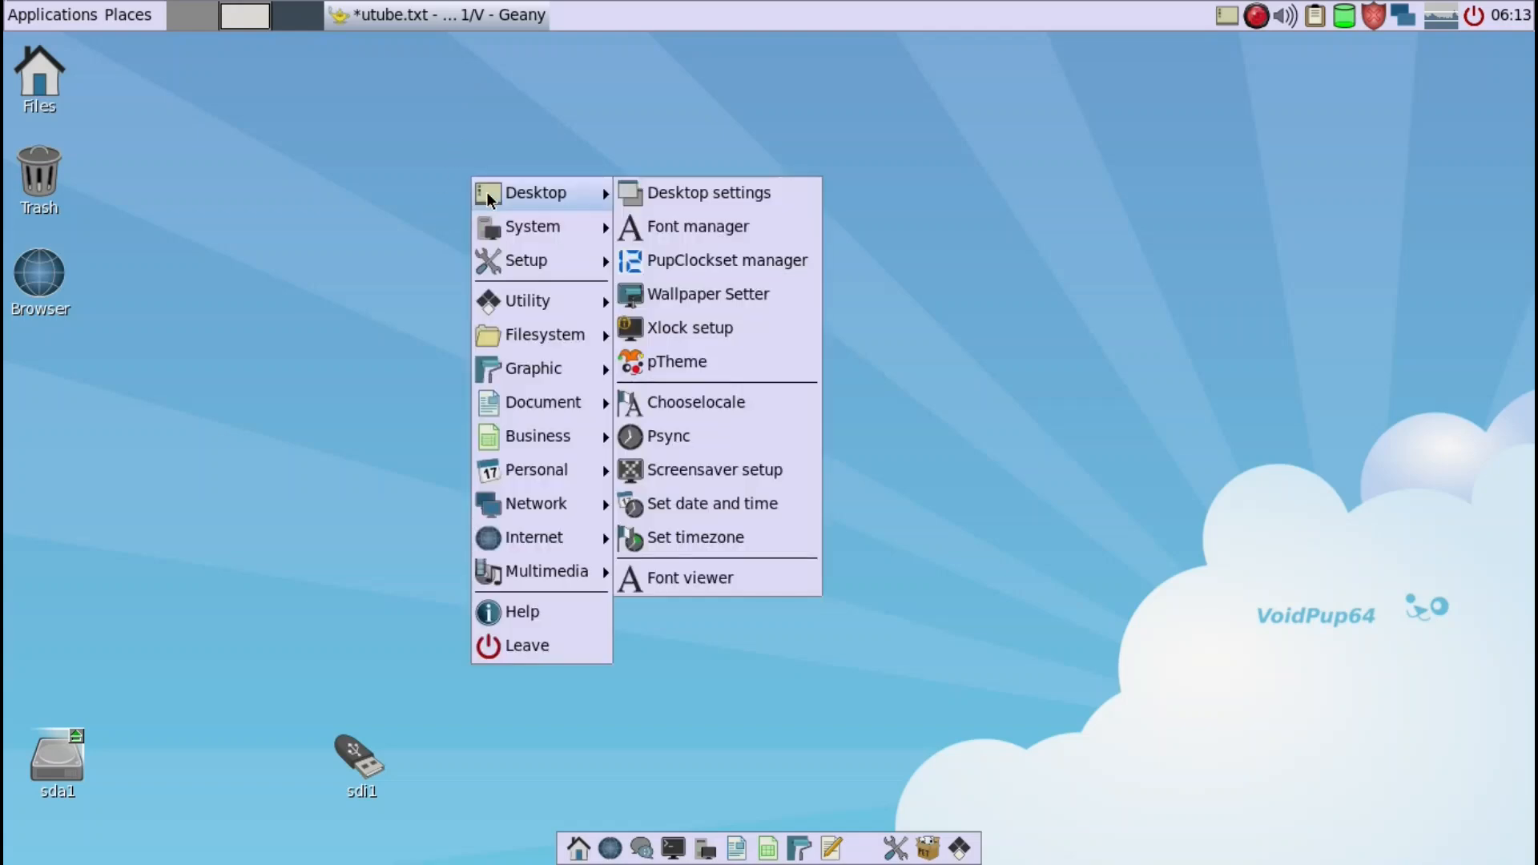
{"action": "mouse_move", "coordinate": [546, 256]}
{"action": "mouse_move", "coordinate": [534, 217]}
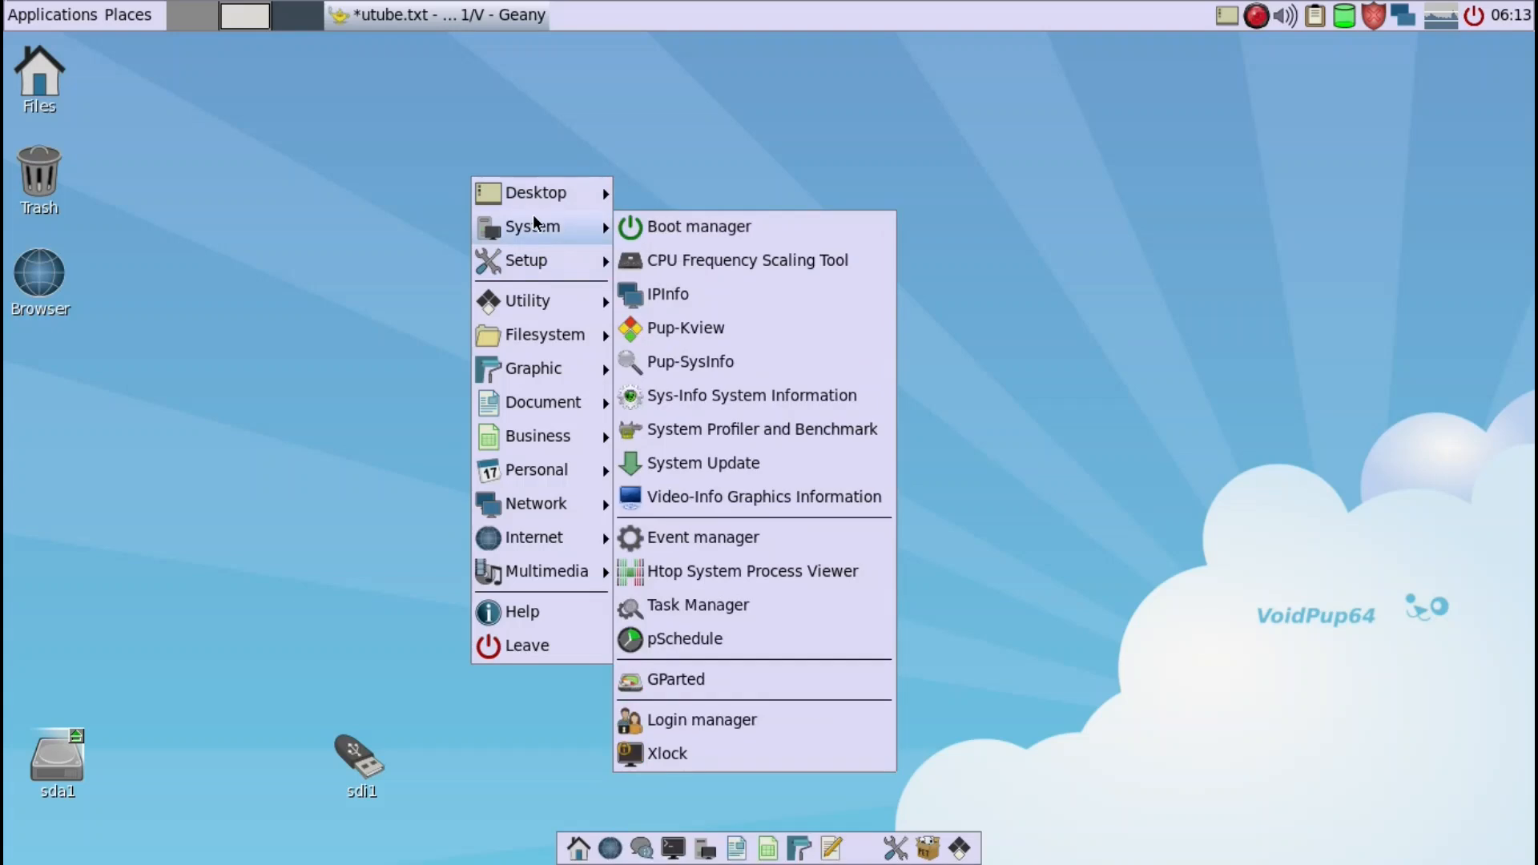
{"action": "left_click", "coordinate": [645, 676]}
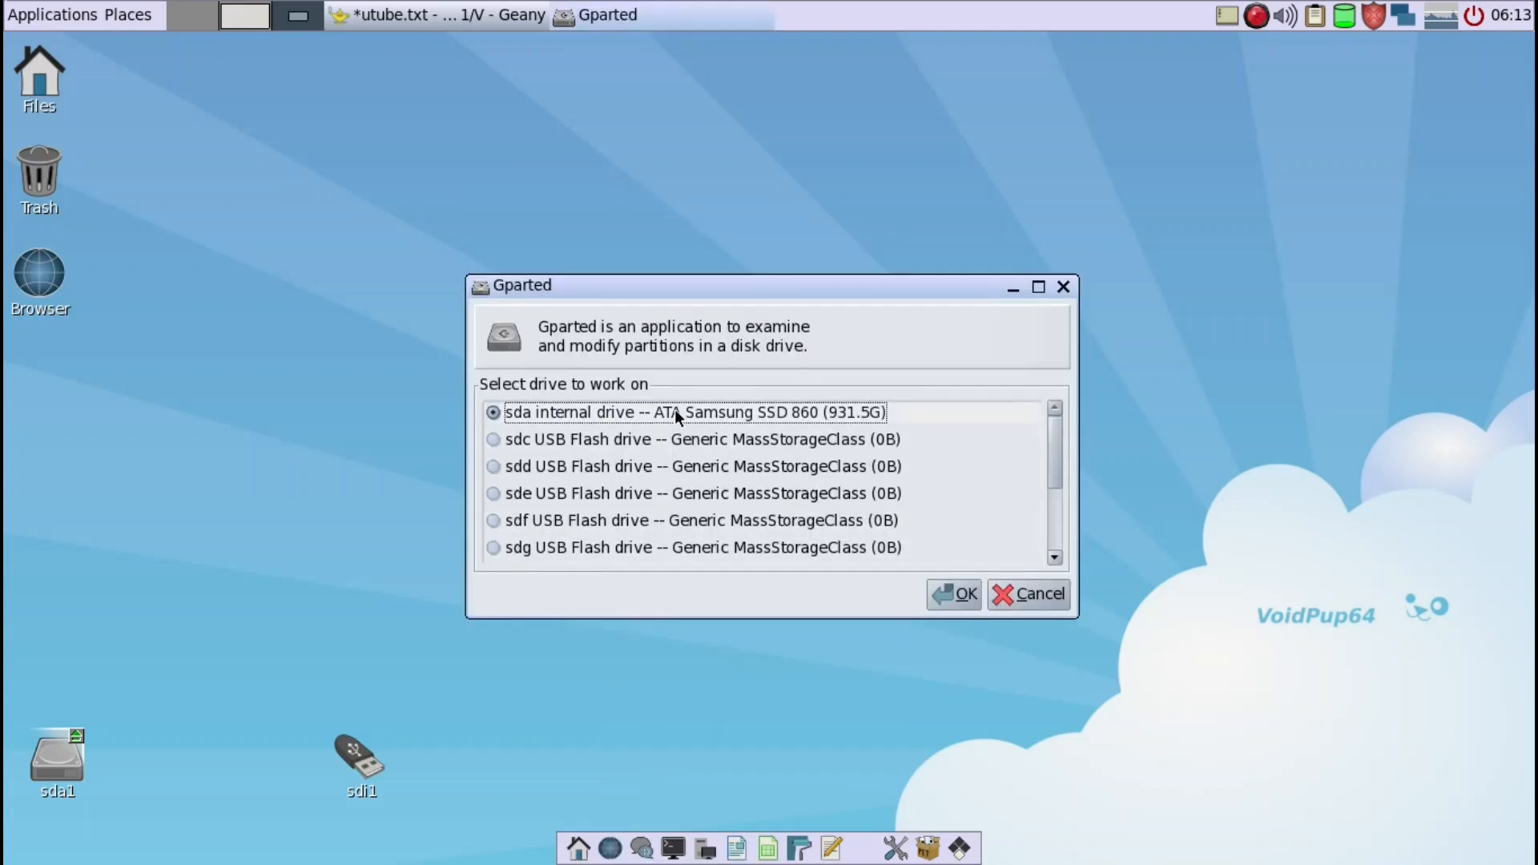
{"action": "left_click_drag", "start_coordinate": [662, 281], "coordinate": [570, 243]}
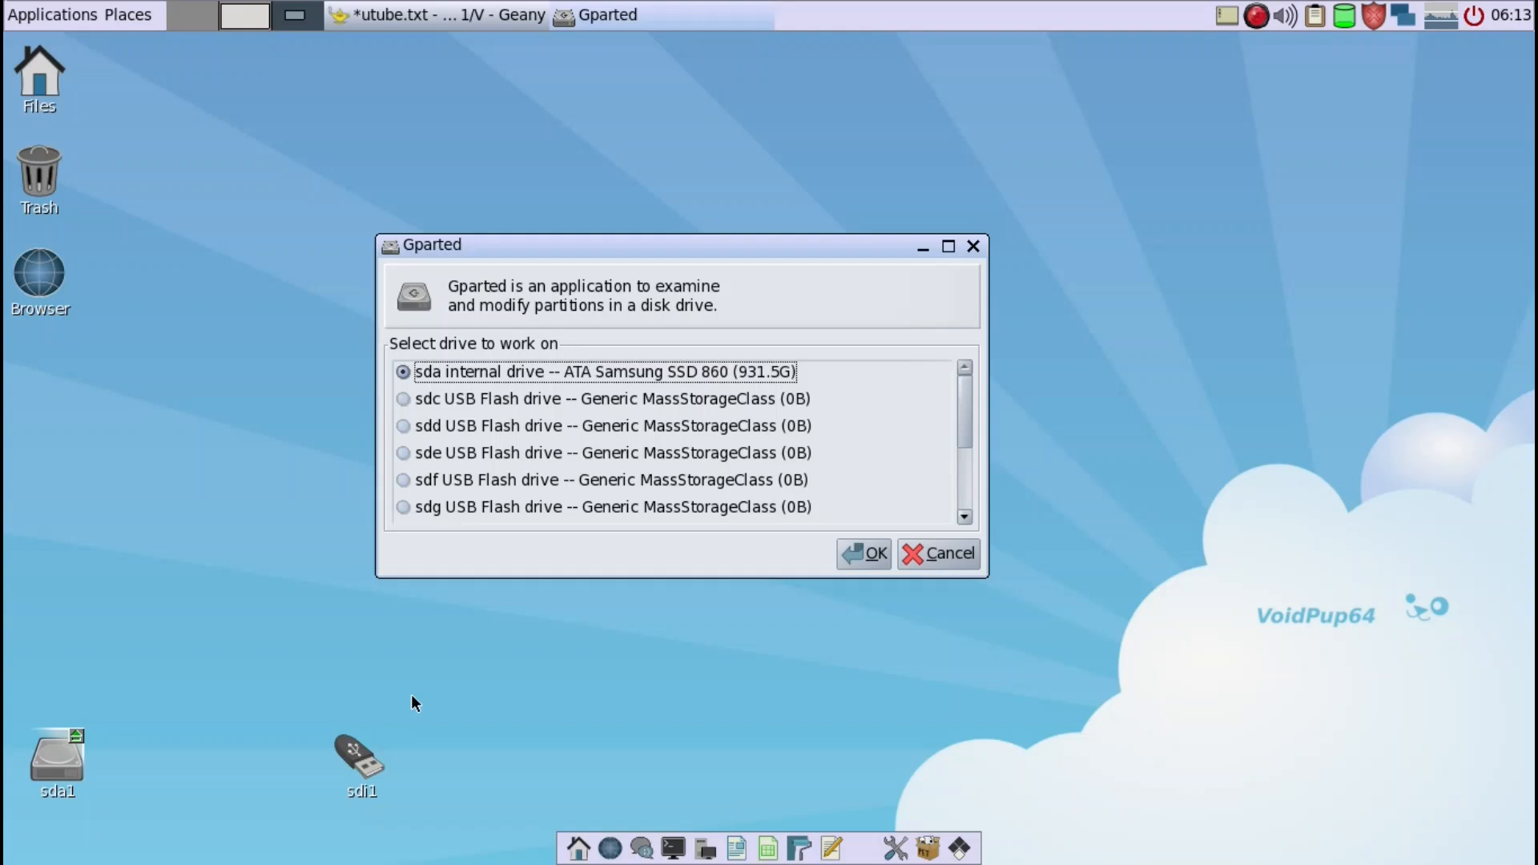
{"action": "scroll", "coordinate": [481, 483], "scroll_direction": "down", "scroll_amount": 3}
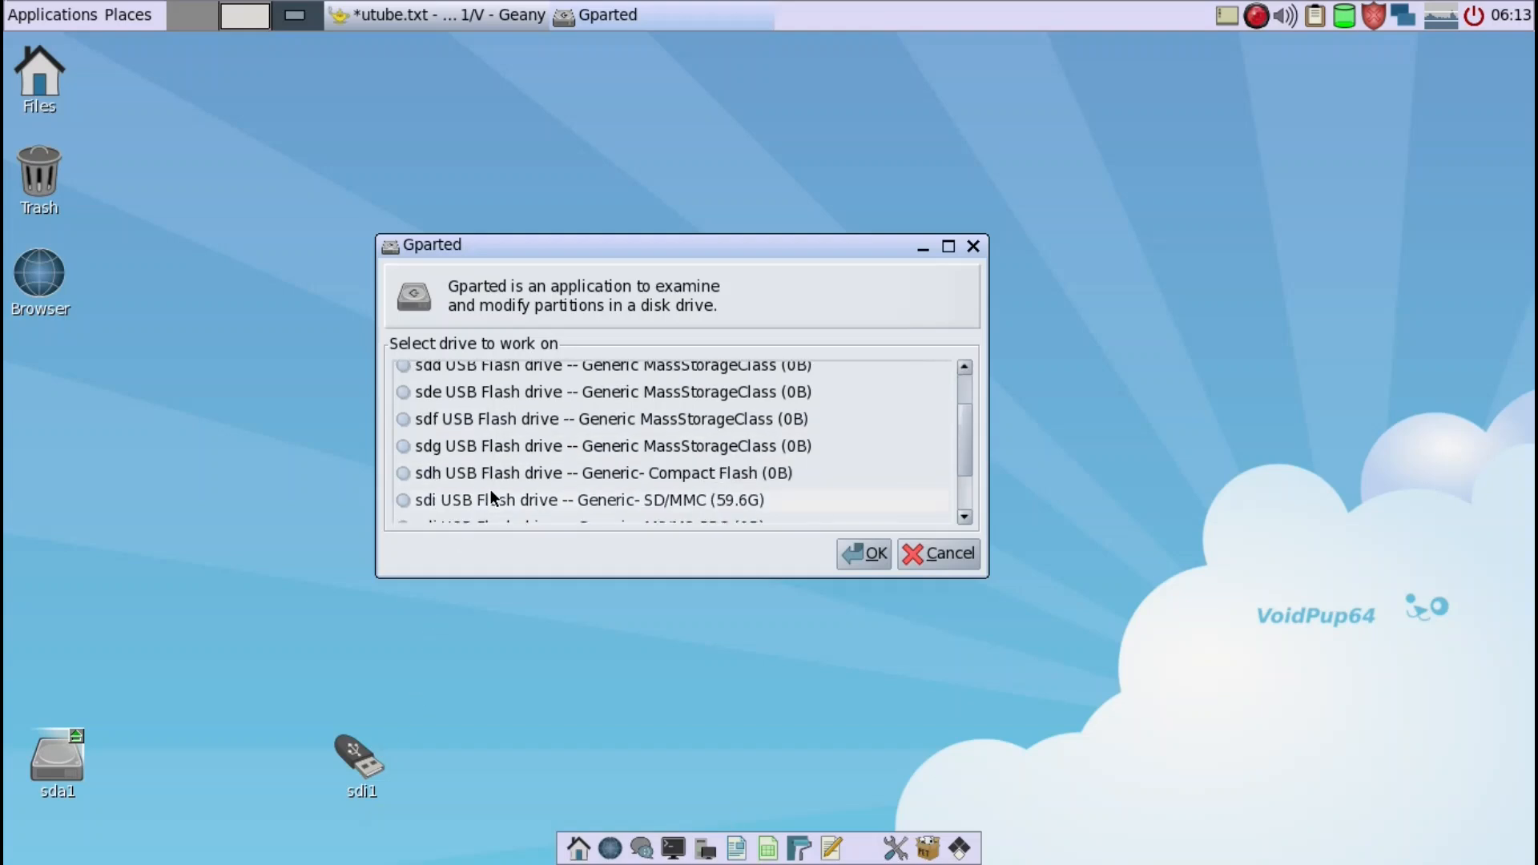
{"action": "scroll", "coordinate": [490, 496], "scroll_direction": "down", "scroll_amount": 1}
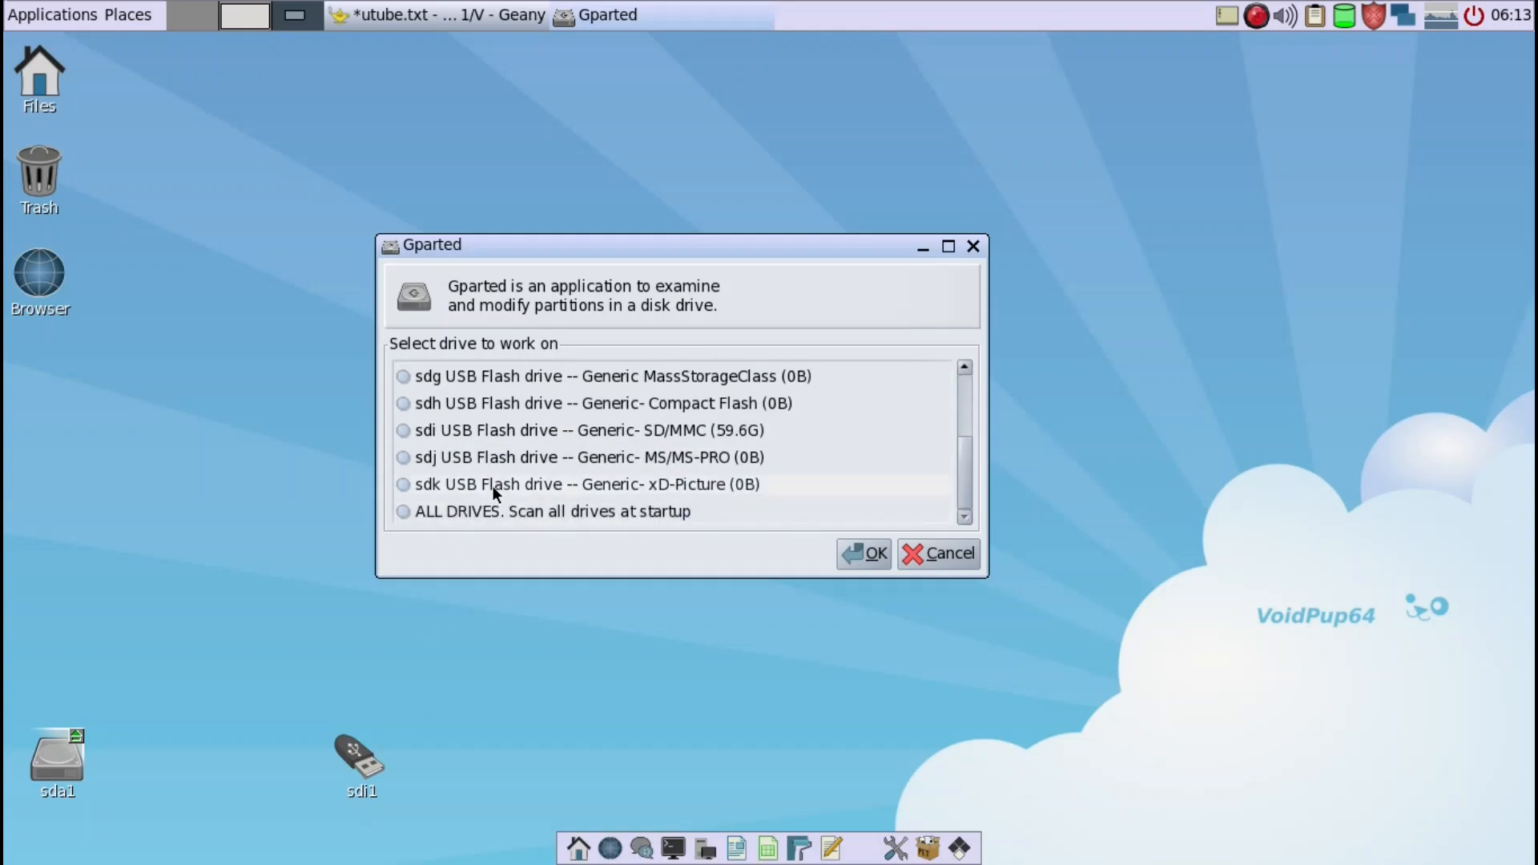
{"action": "left_click", "coordinate": [493, 437]}
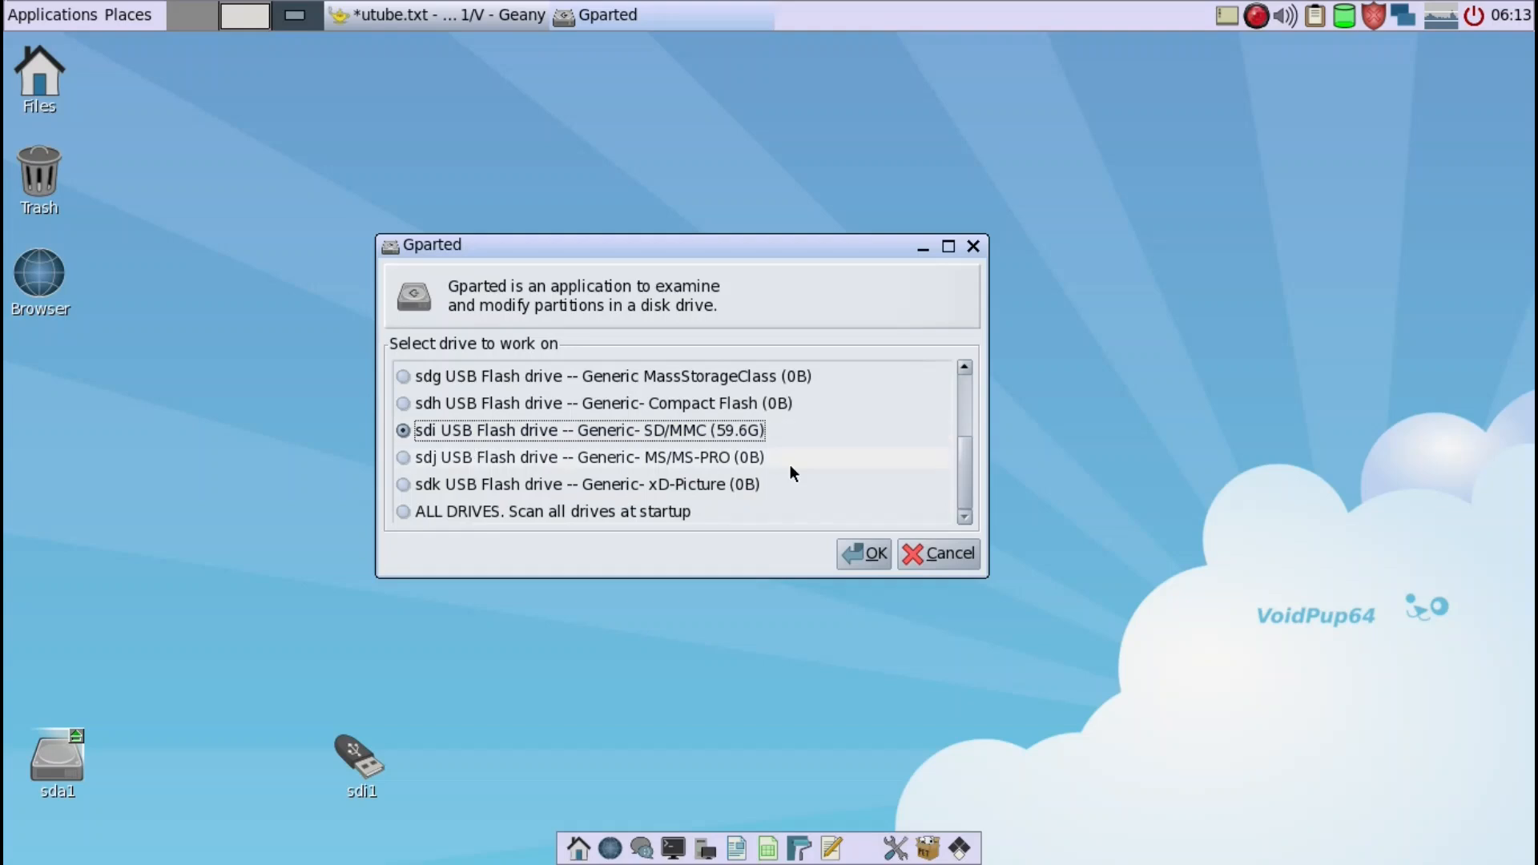
{"action": "left_click", "coordinate": [863, 555]}
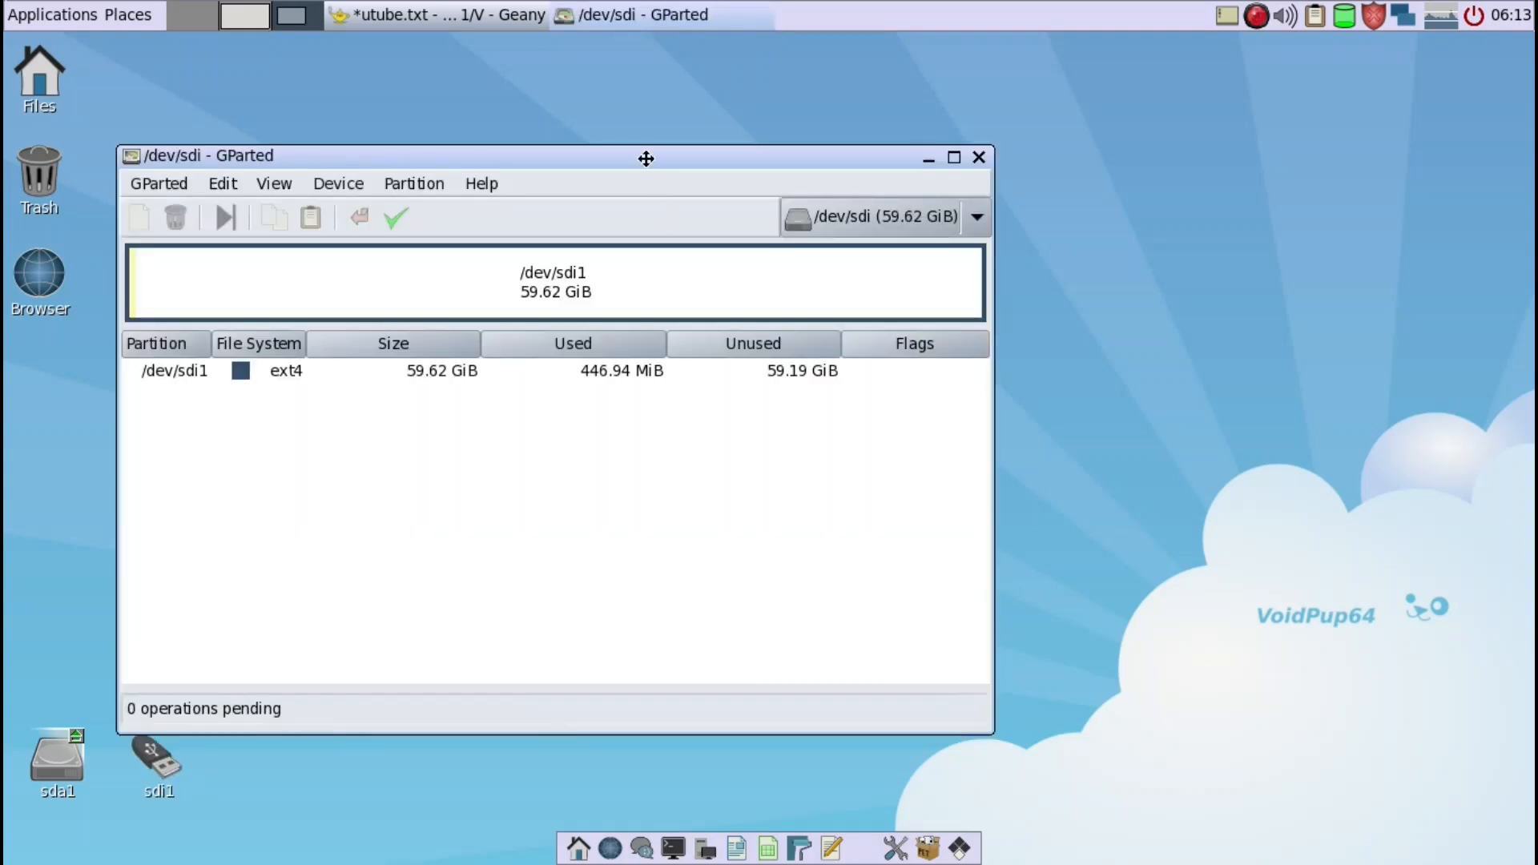
- Create a new msdos partition table on /dev/sdi, erasing the whole disk
{"action": "left_click_drag", "start_coordinate": [646, 158], "coordinate": [831, 128]}
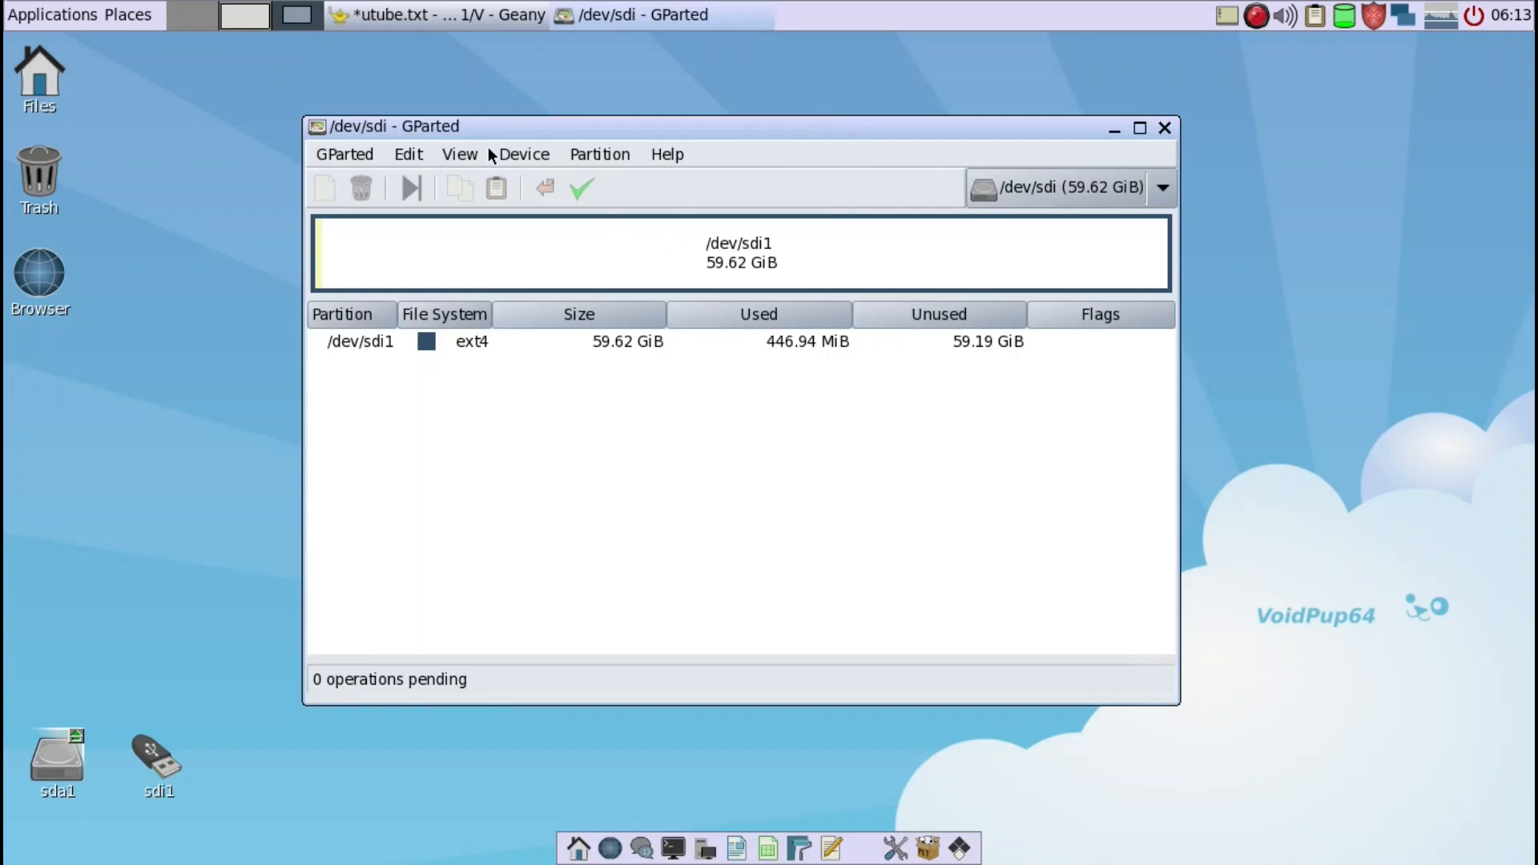
{"action": "left_click", "coordinate": [520, 157]}
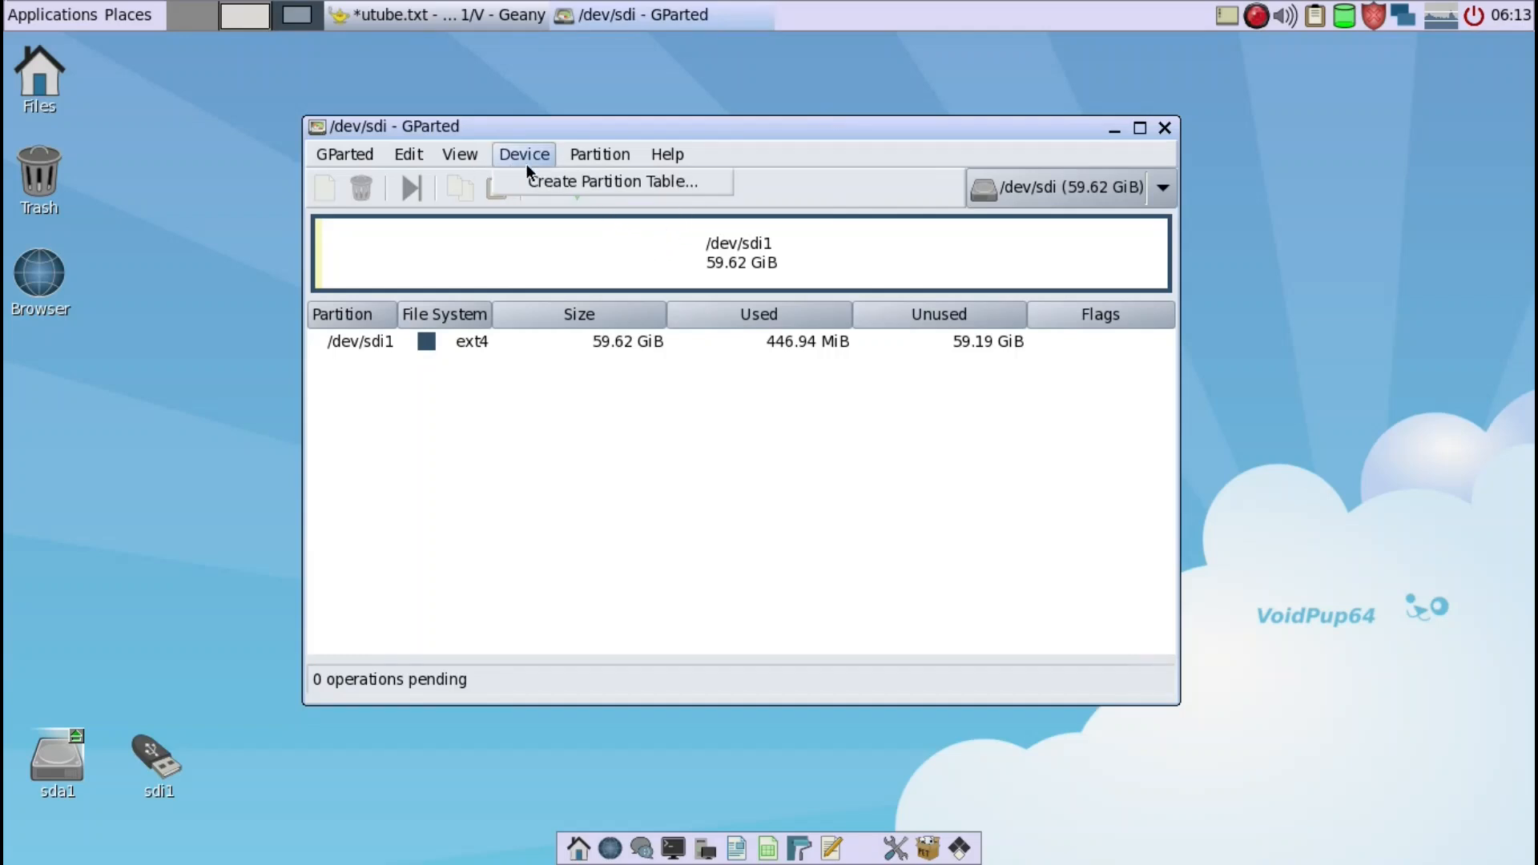
{"action": "left_click", "coordinate": [531, 176]}
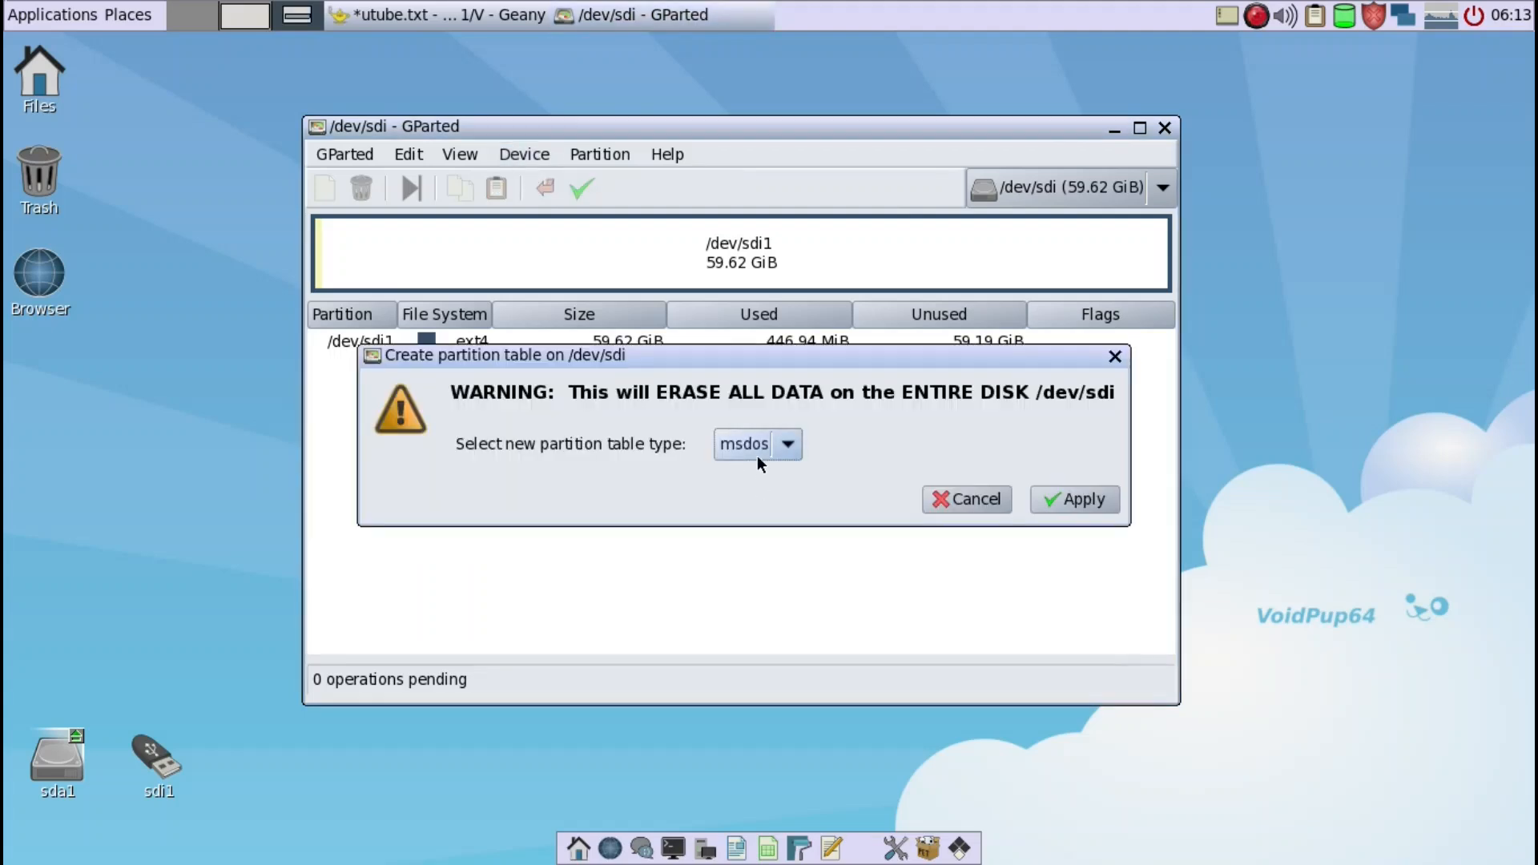
{"action": "left_click", "coordinate": [1074, 498]}
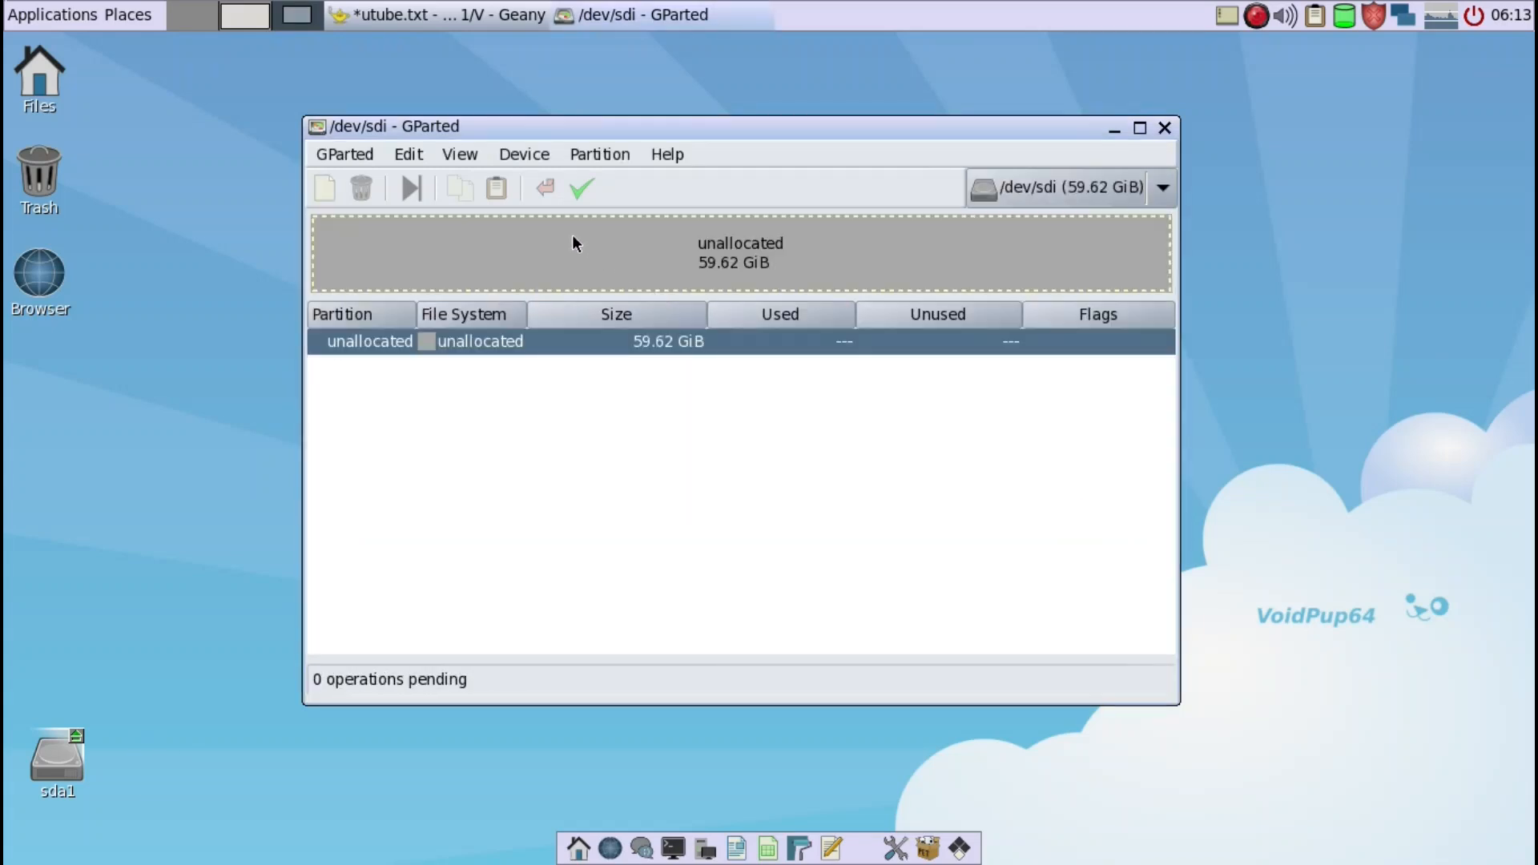
- Add a 5000 MiB primary ext4 partition labelled "pups" in the unallocated space of /dev/sdi
{"action": "right_click", "coordinate": [572, 237]}
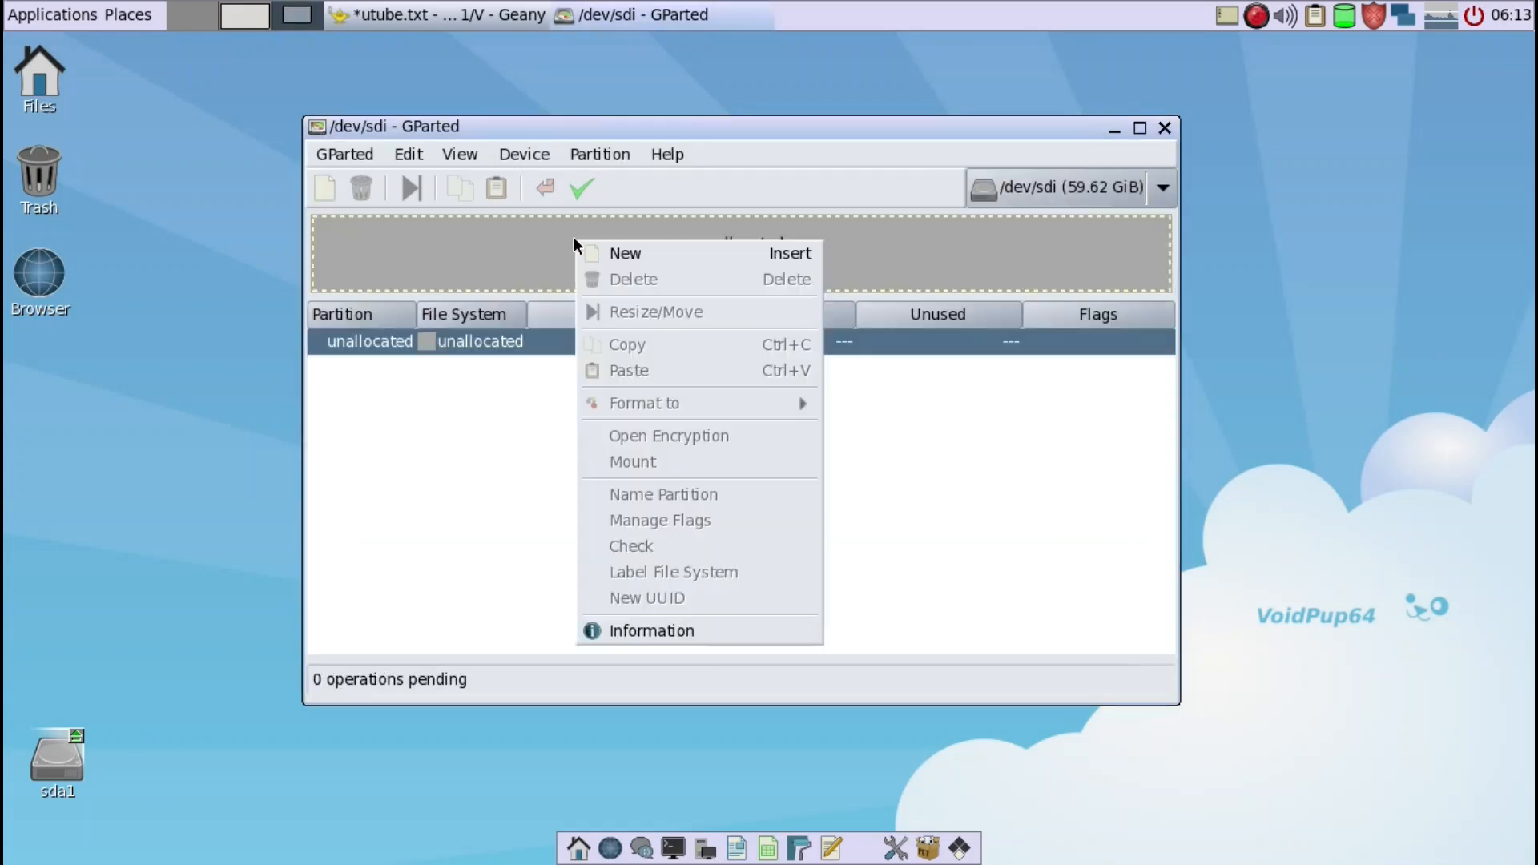
{"action": "left_click", "coordinate": [642, 246]}
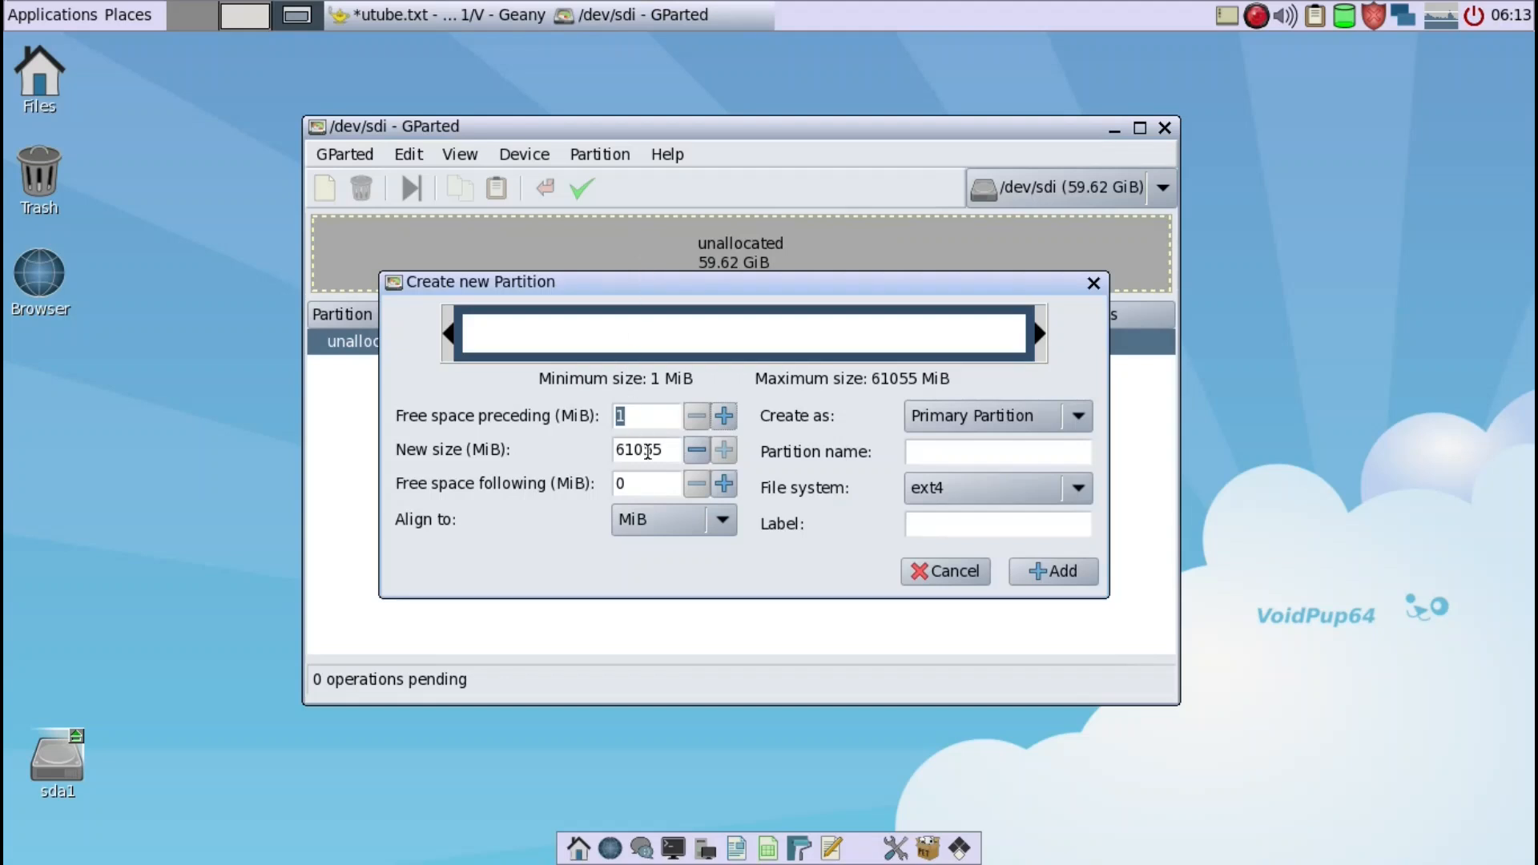
{"action": "left_click", "coordinate": [672, 451]}
{"action": "double_click", "coordinate": [672, 451]}
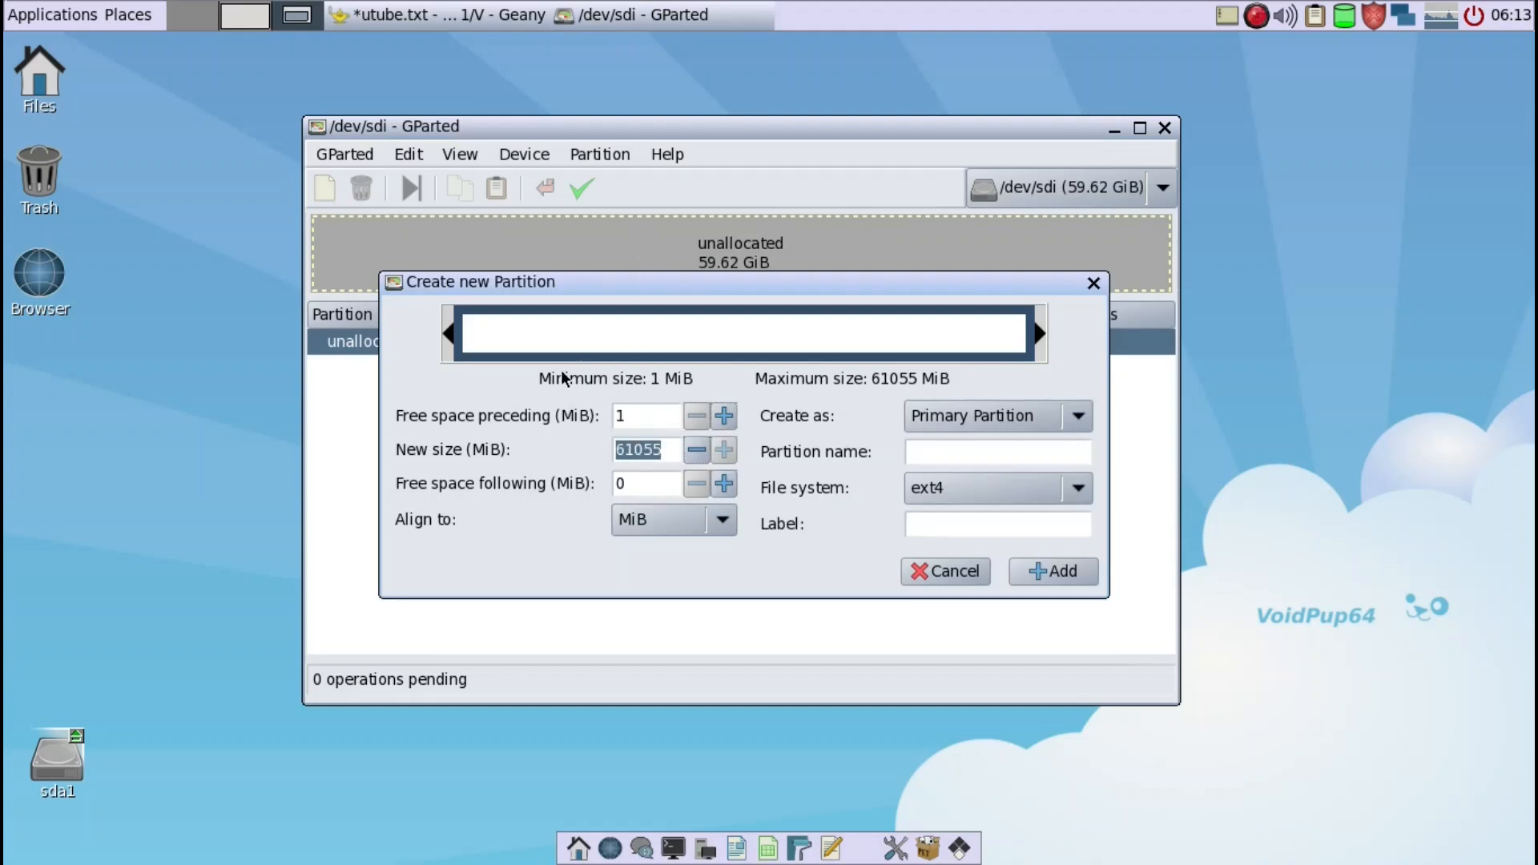
{"action": "type", "text": "5000"}
{"action": "left_click", "coordinate": [919, 525]}
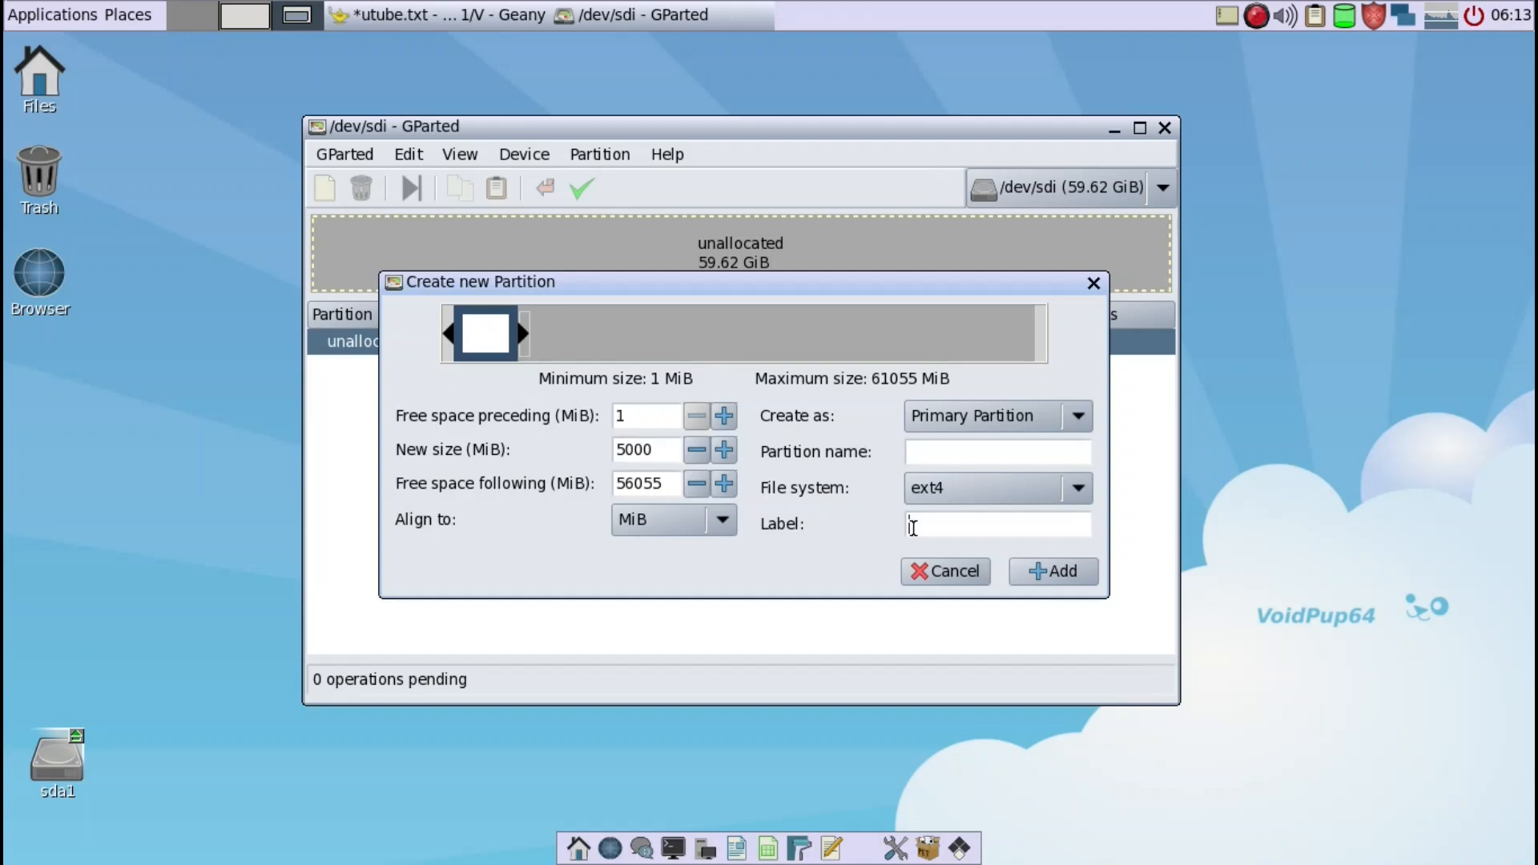
{"action": "type", "text": "pups"}
{"action": "left_click", "coordinate": [1025, 578]}
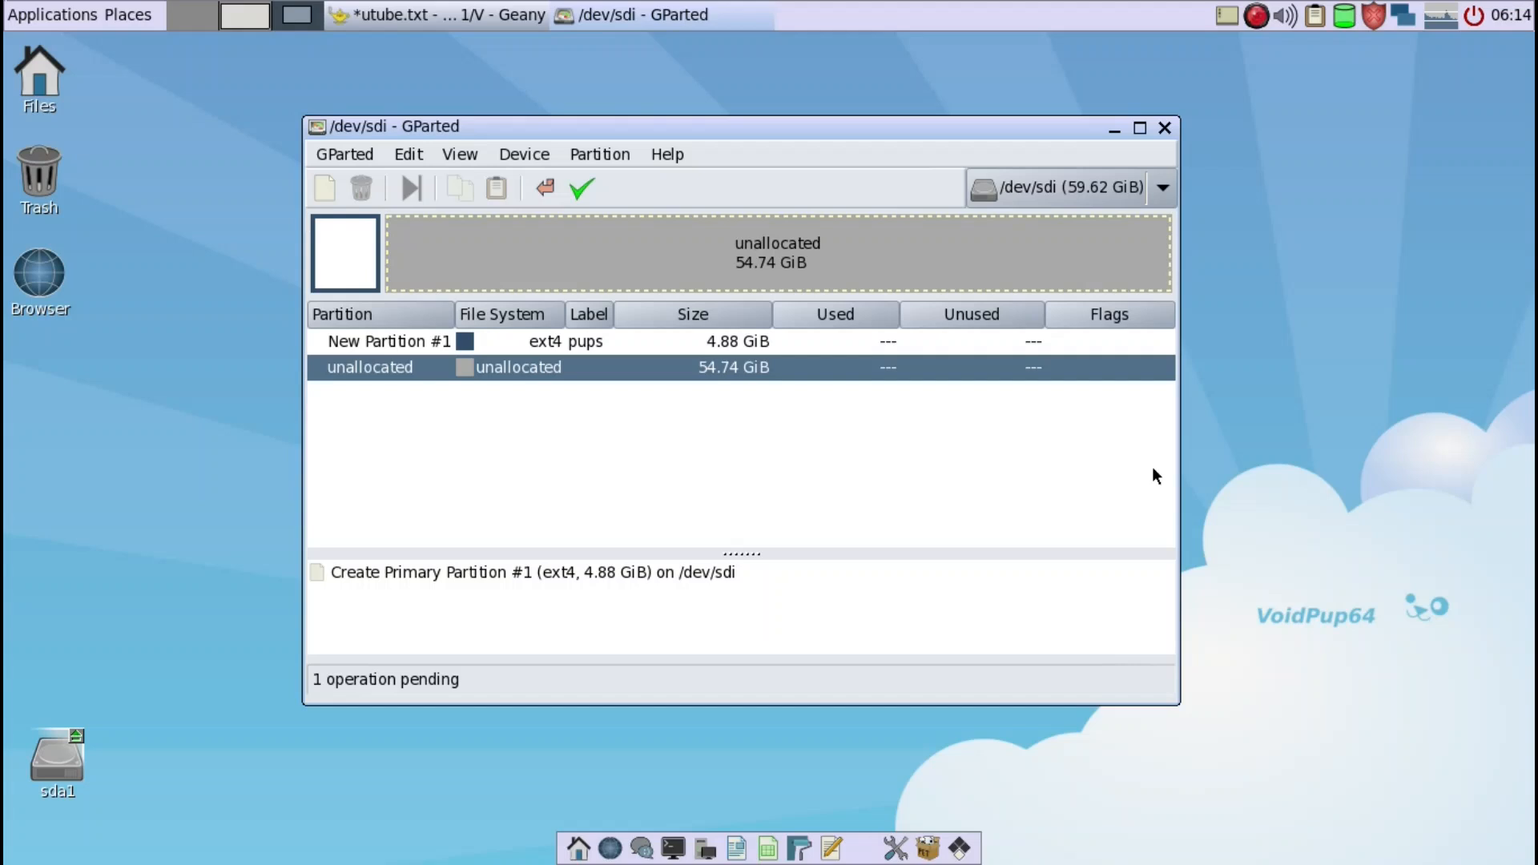
- Add a second primary ext4 partition of about 53813 MiB labelled "SAV", leaving about 2242 MiB free after it
{"action": "right_click", "coordinate": [455, 245]}
{"action": "left_click", "coordinate": [488, 258]}
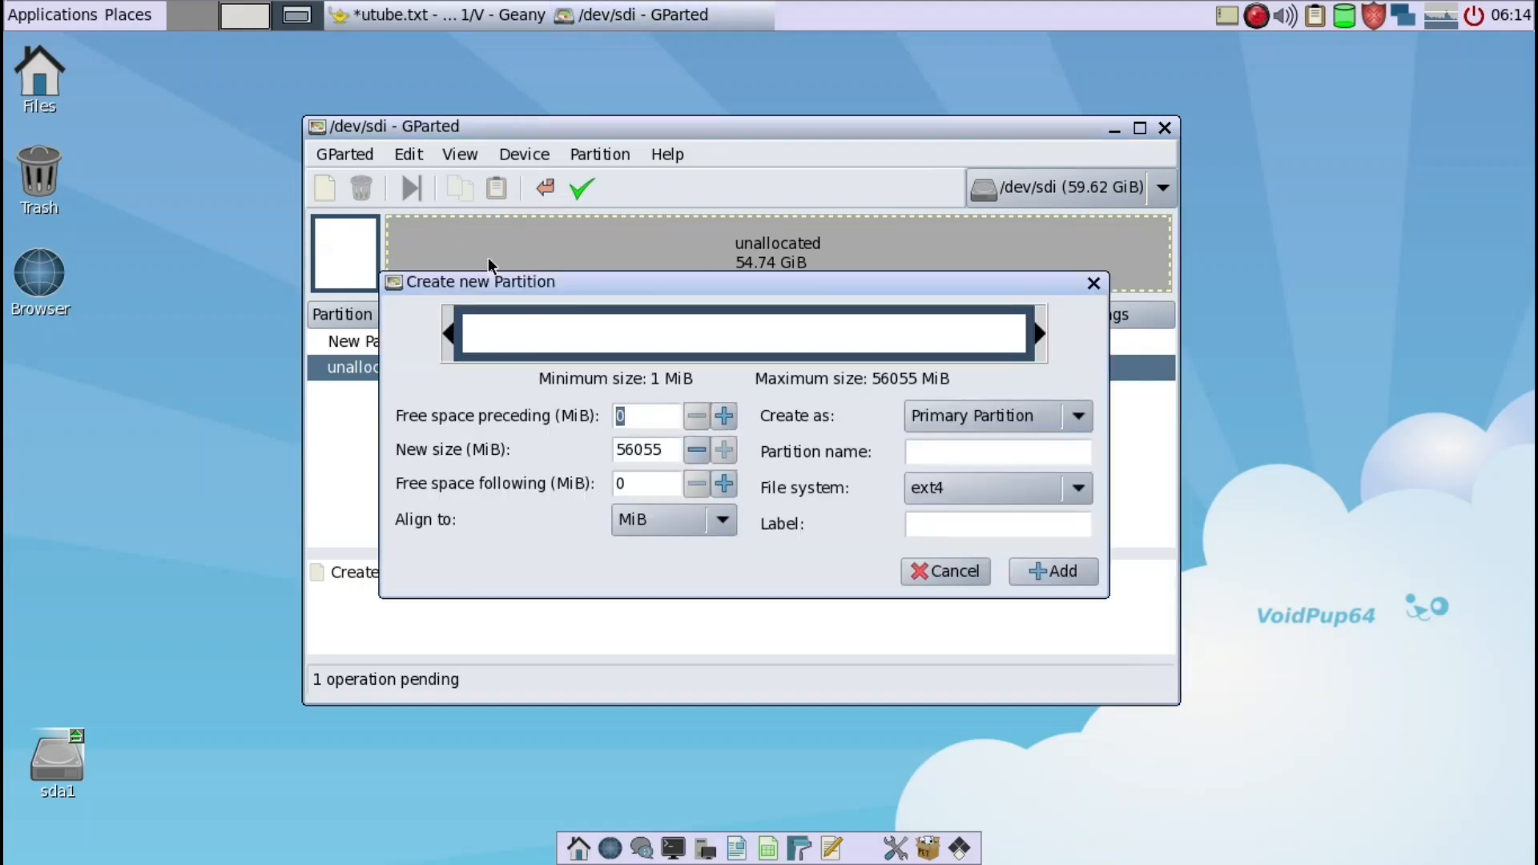
{"action": "left_click_drag", "start_coordinate": [1035, 335], "coordinate": [1016, 340]}
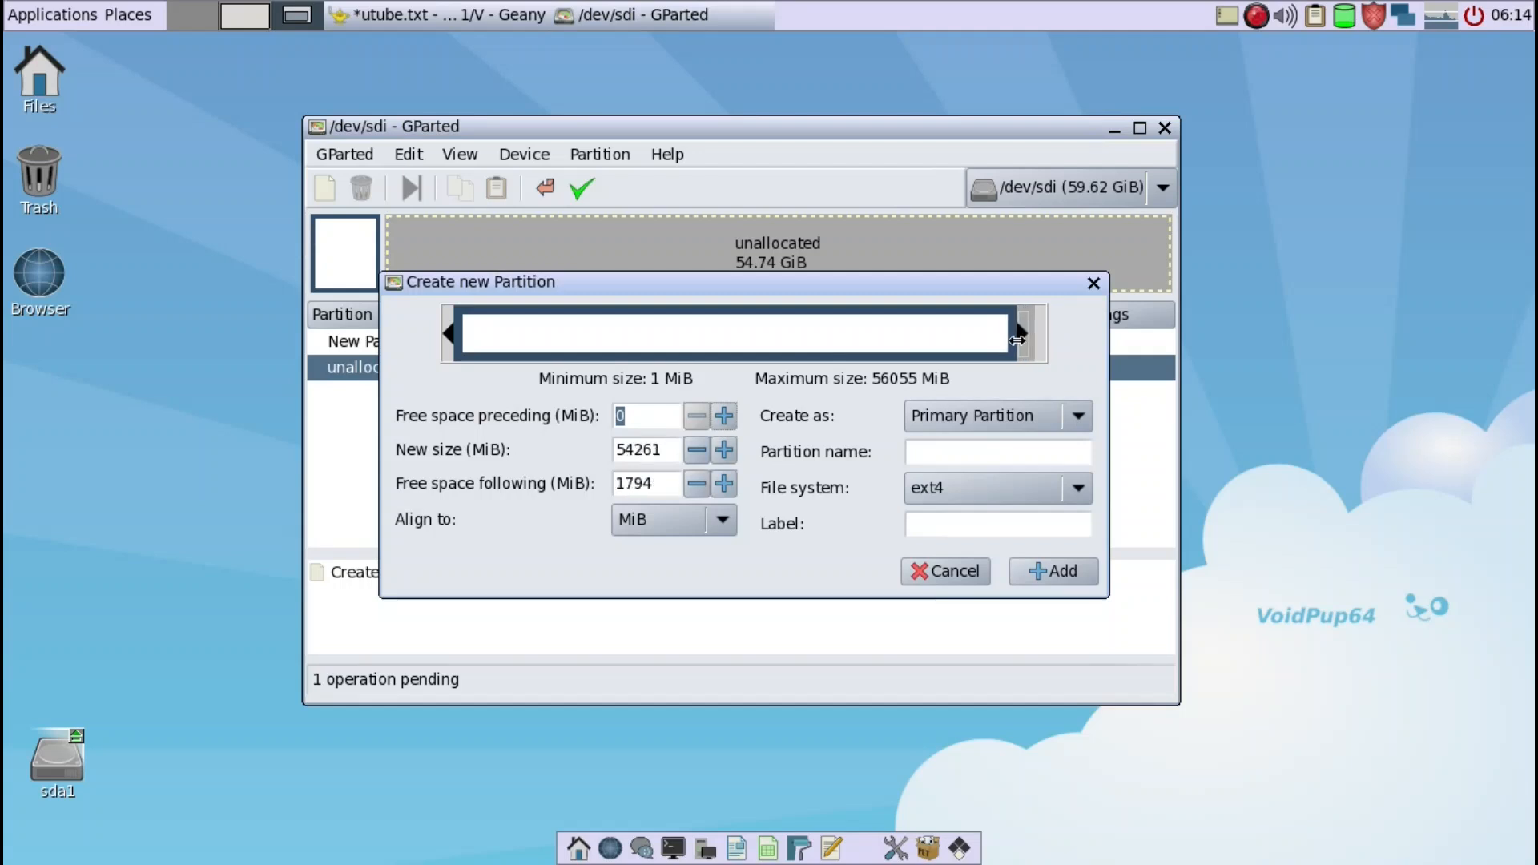
{"action": "left_click_drag", "start_coordinate": [1016, 340], "coordinate": [1013, 339]}
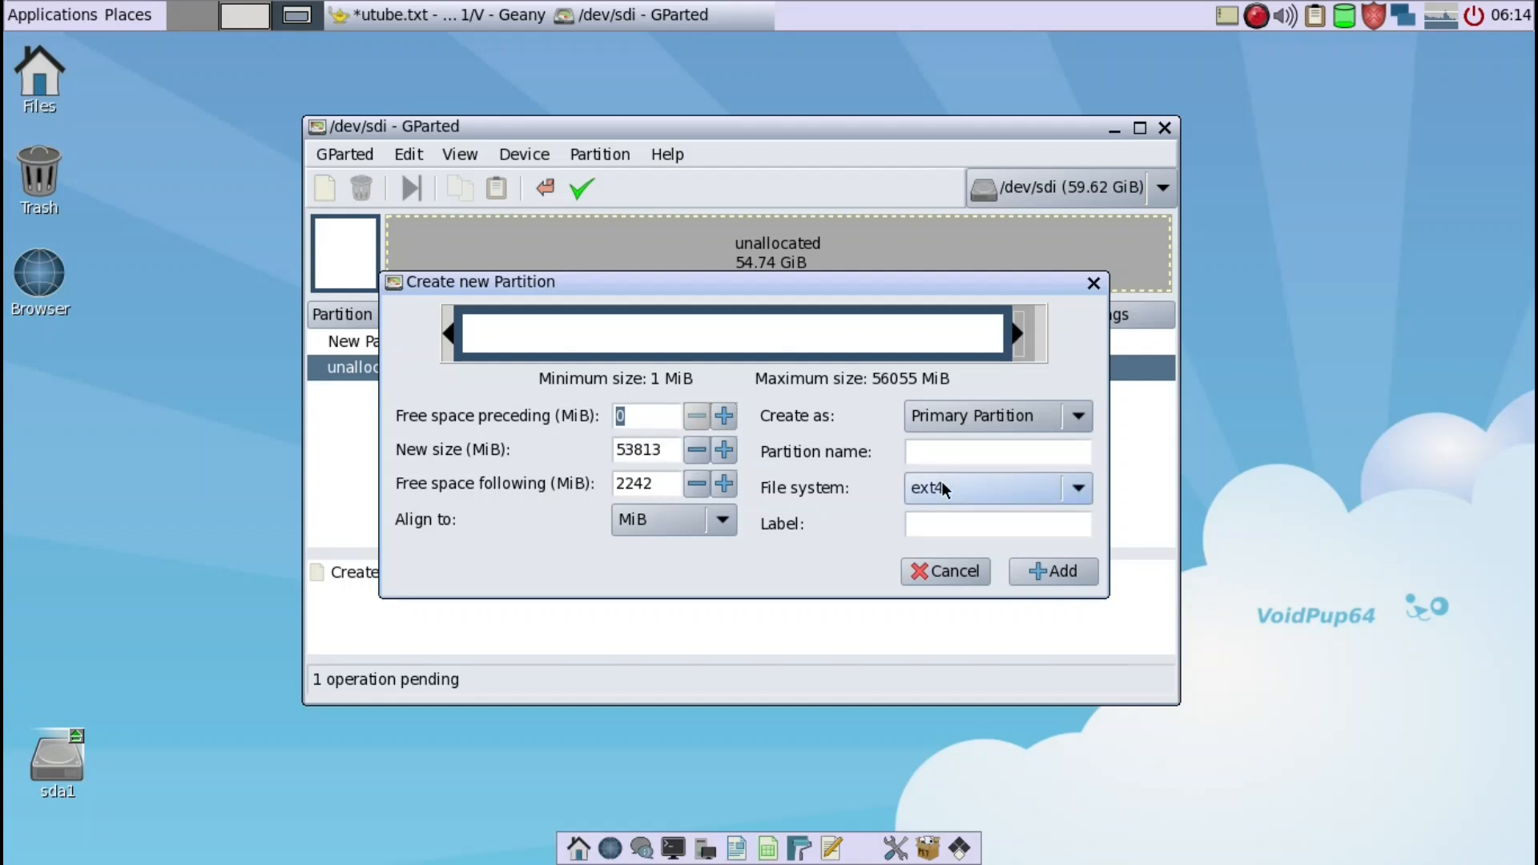
{"action": "key", "text": "BackSpace"}
{"action": "type", "text": "SAV"}
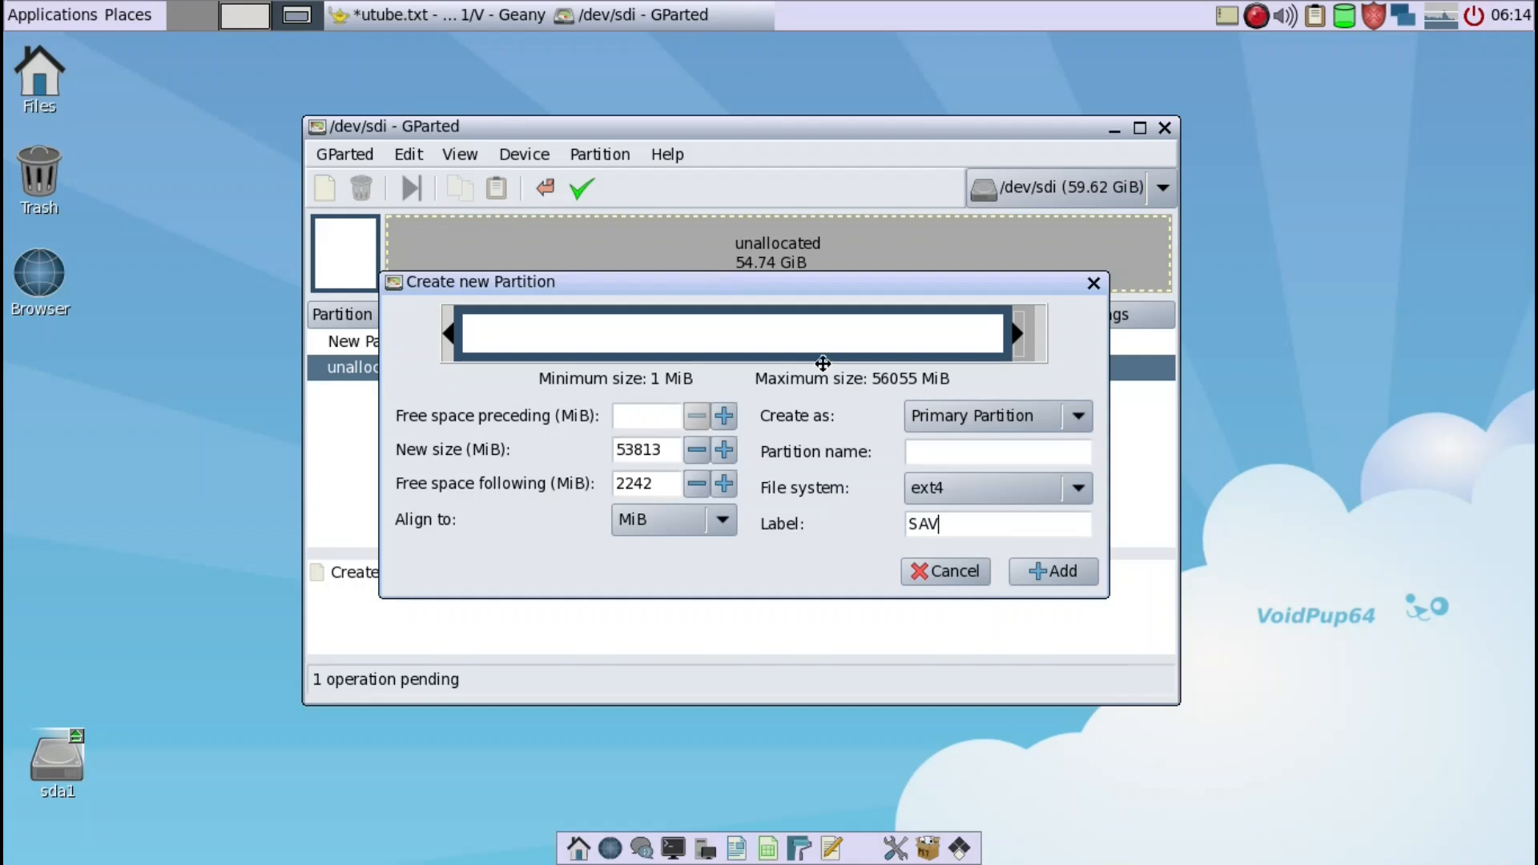
{"action": "left_click", "coordinate": [1026, 568]}
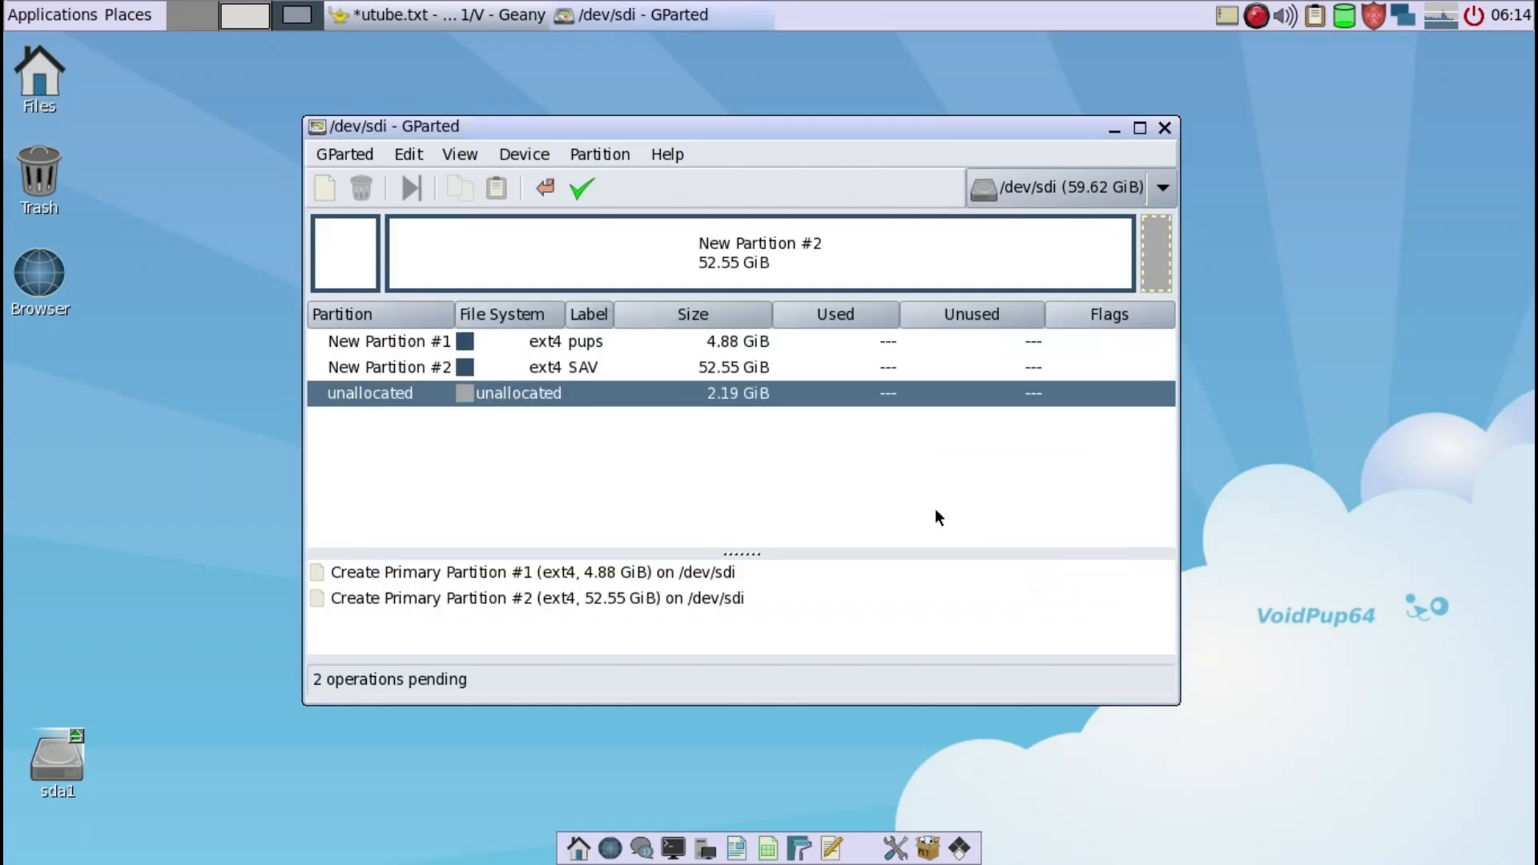
- Add a 2242 MiB primary linux-swap partition in the remaining unallocated space of /dev/sdi
{"action": "right_click", "coordinate": [1151, 284]}
{"action": "left_click", "coordinate": [1184, 298]}
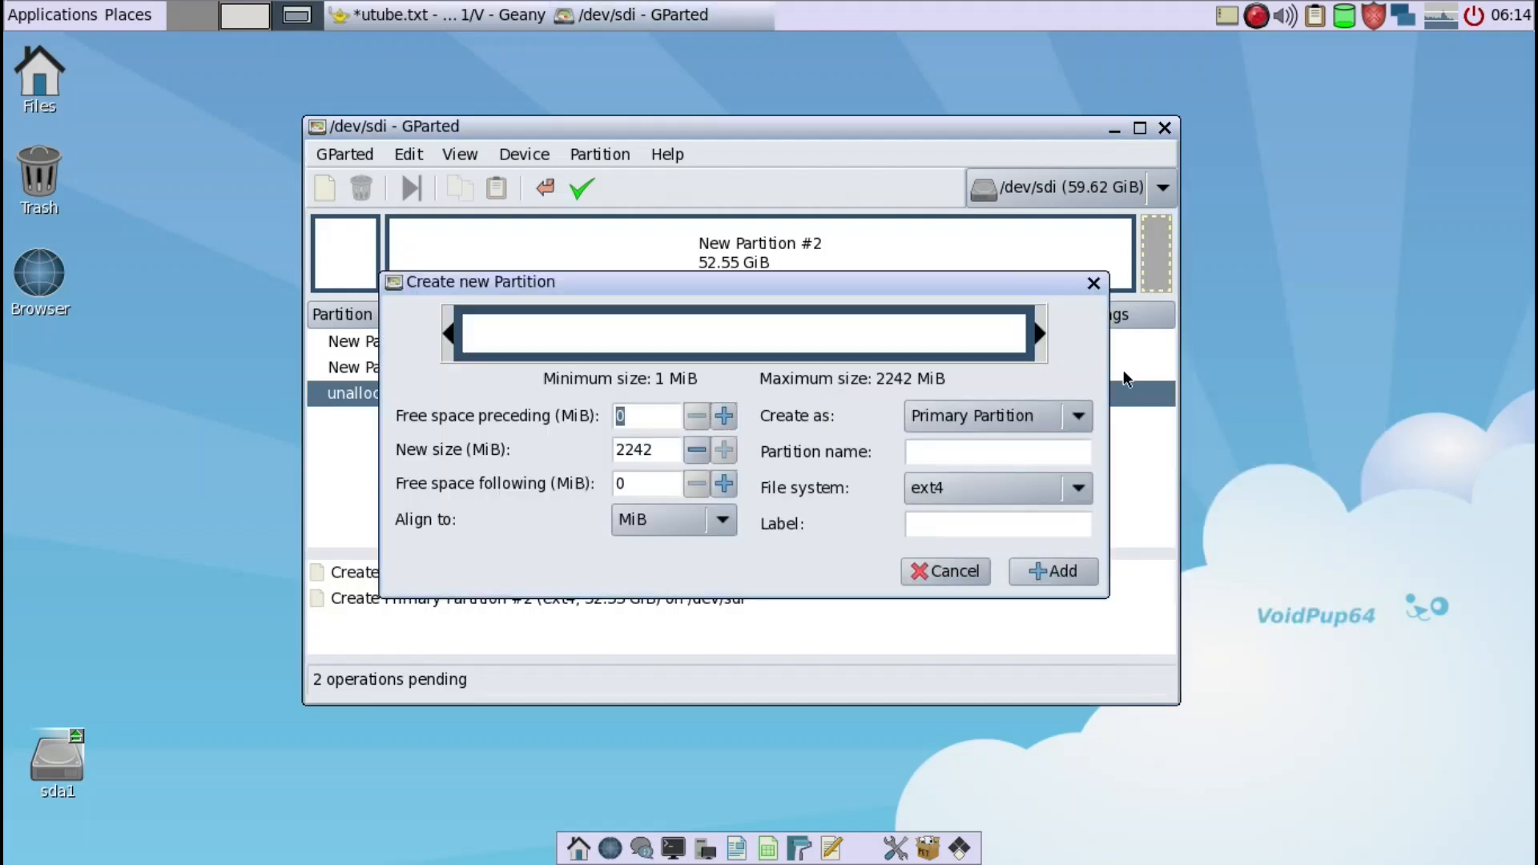
{"action": "left_click", "coordinate": [1078, 488]}
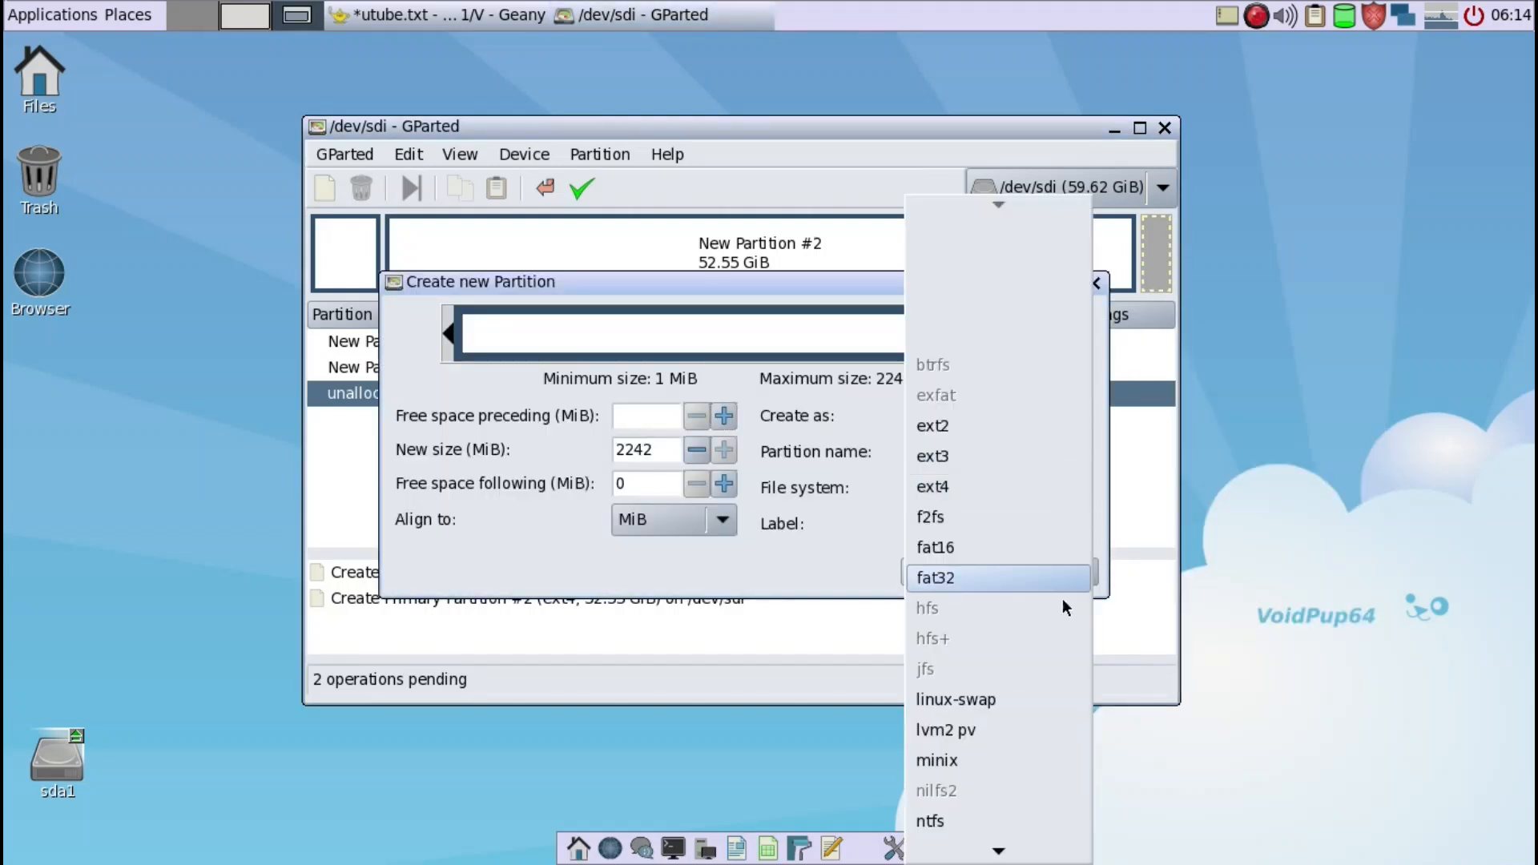
{"action": "left_click", "coordinate": [1017, 698]}
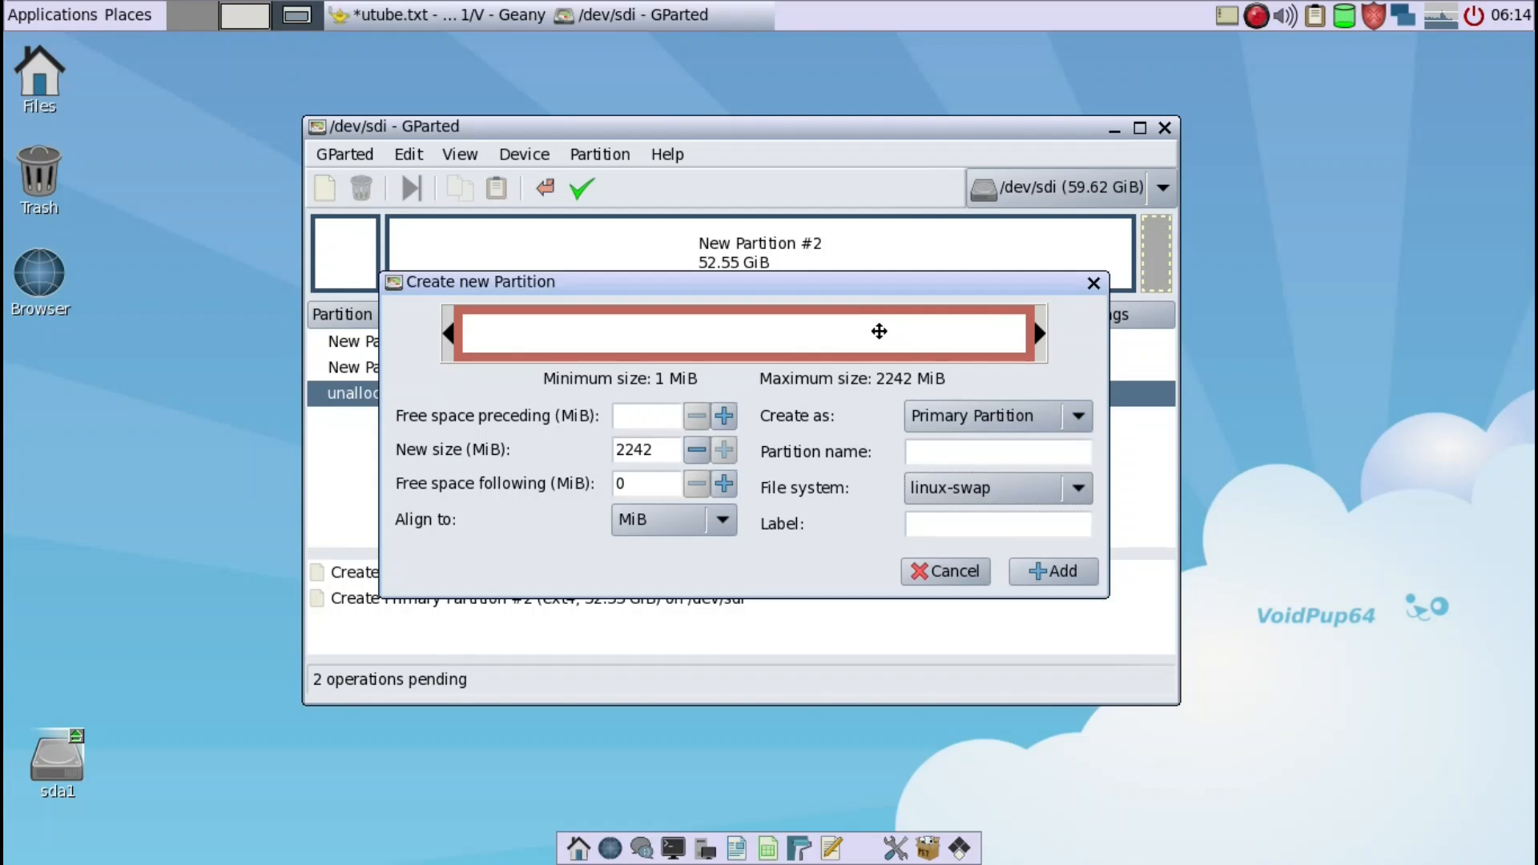
{"action": "left_click", "coordinate": [1060, 570]}
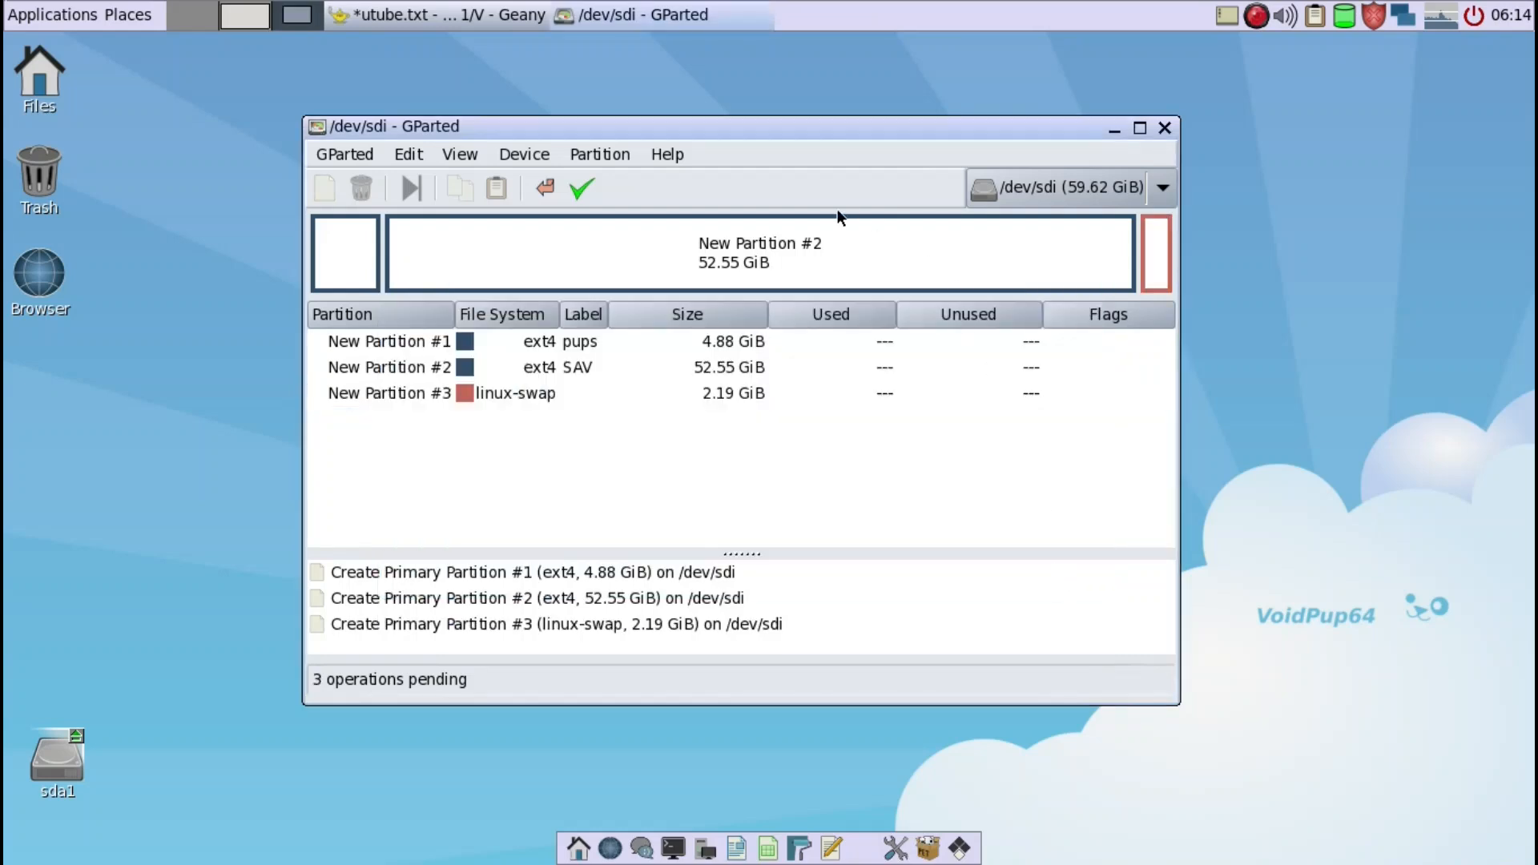
- Apply the three pending partition creations to /dev/sdi and dismiss the progress dialog once they are done
{"action": "left_click", "coordinate": [585, 187]}
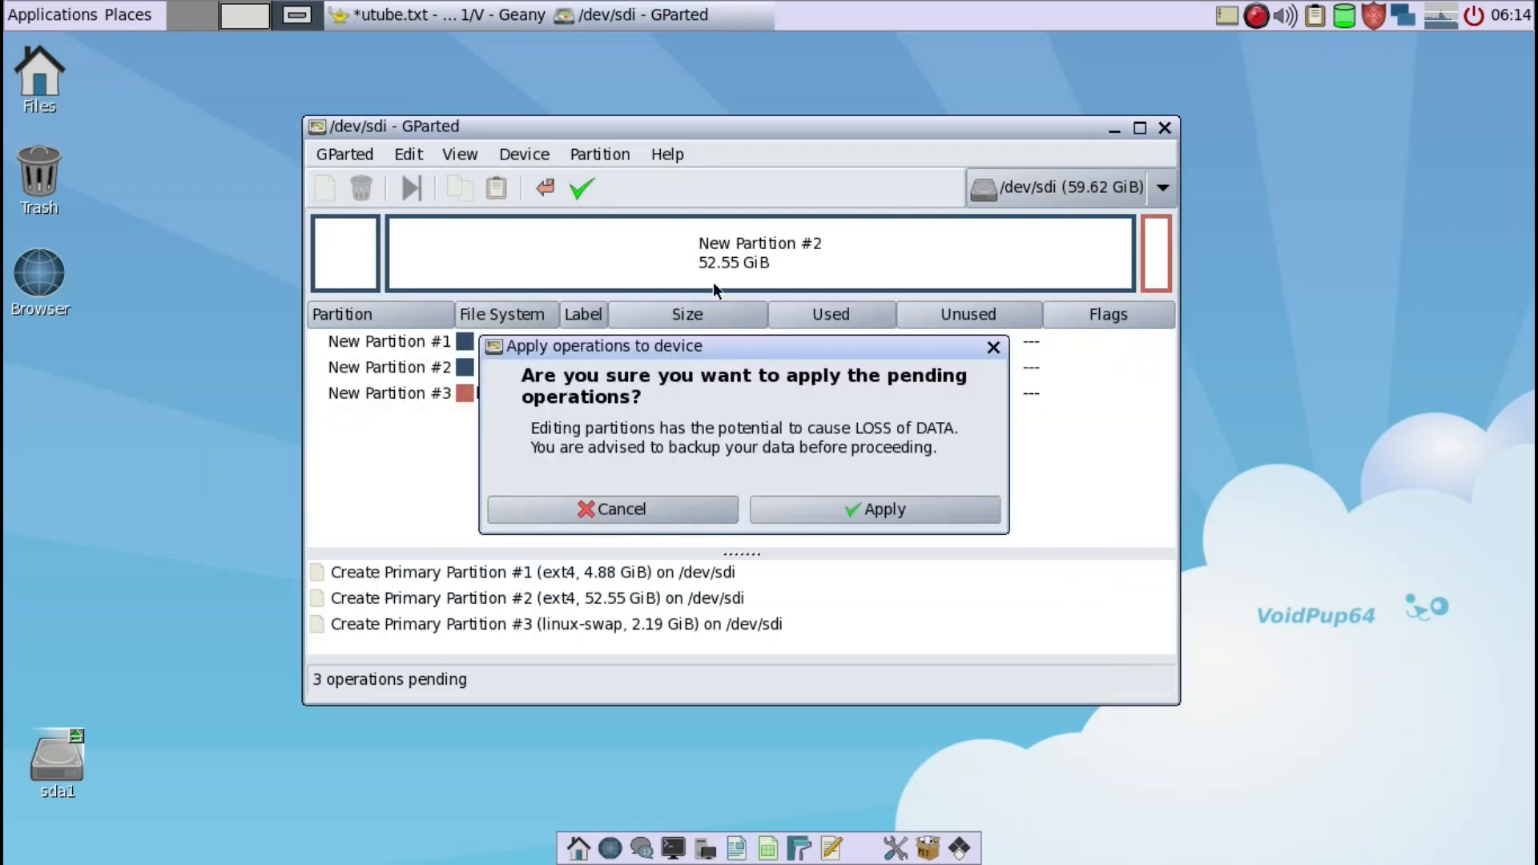
{"action": "left_click", "coordinate": [854, 509]}
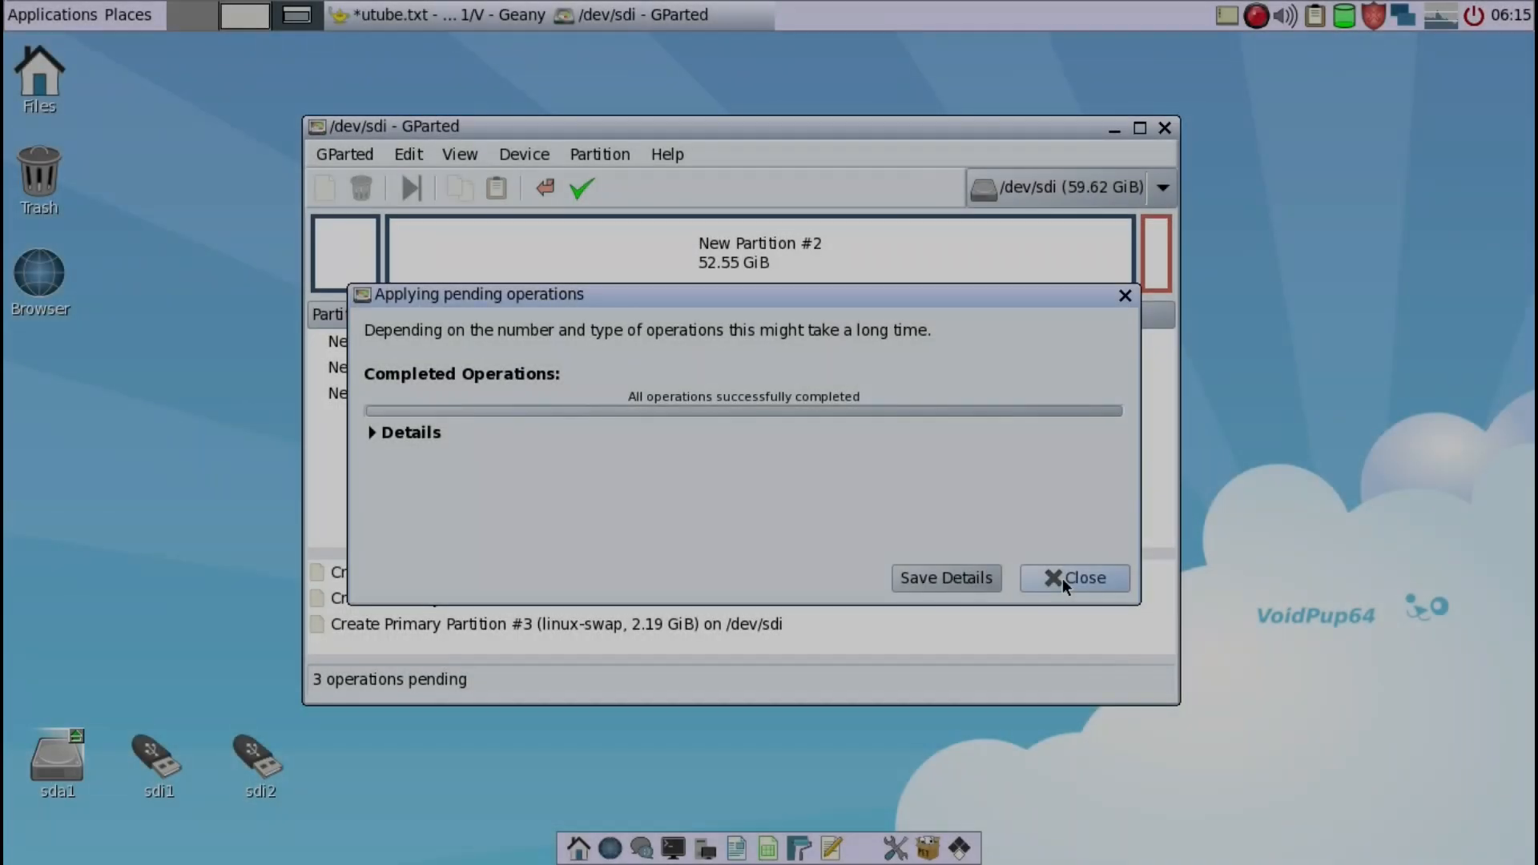
{"action": "left_click", "coordinate": [1062, 578]}
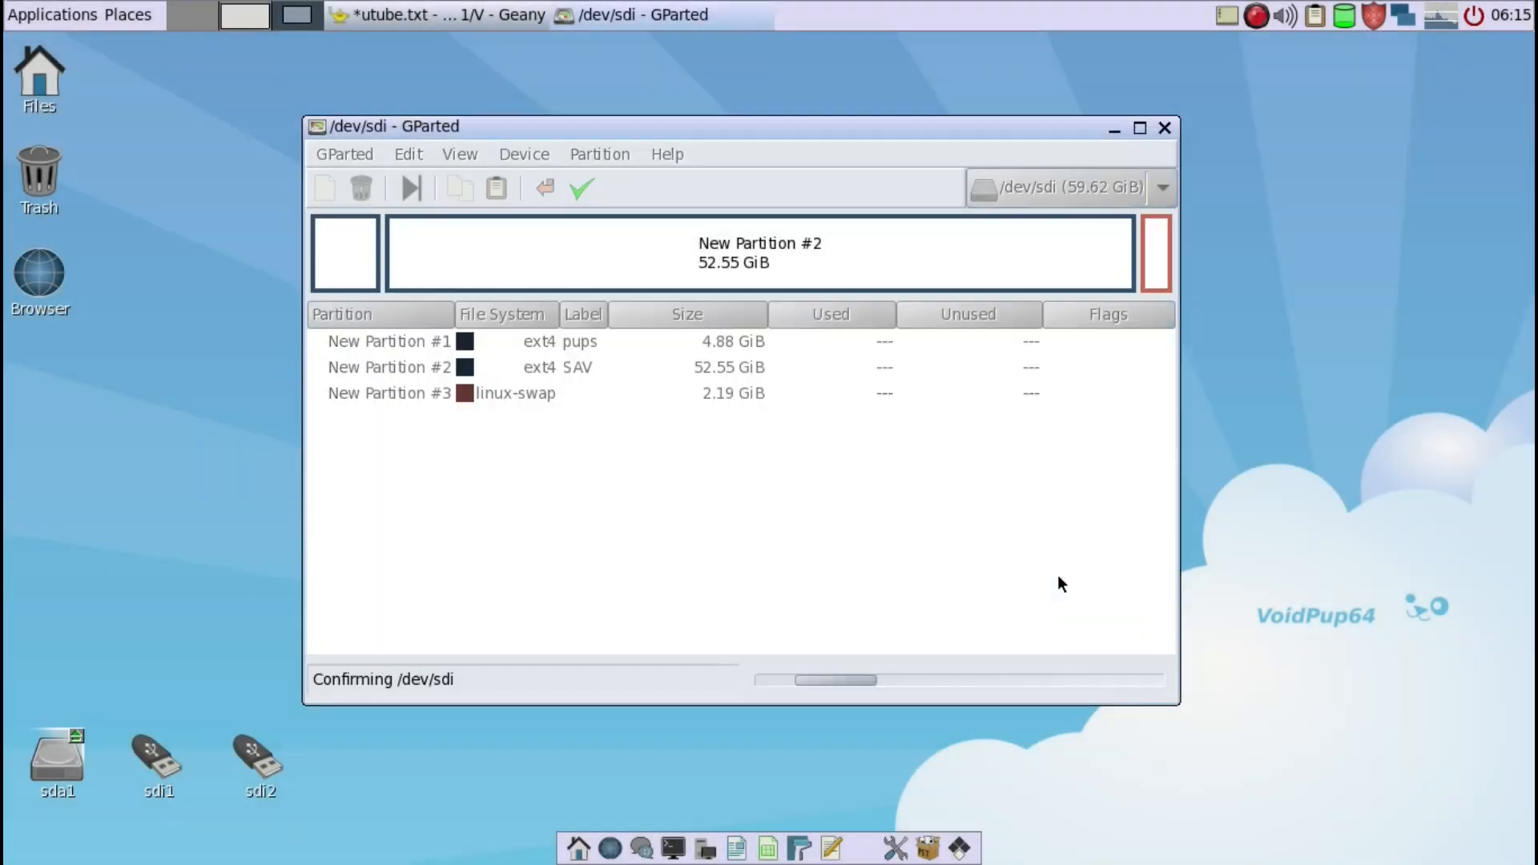
- Set the boot flag on the /dev/sdi1 partition and close GParted
{"action": "right_click", "coordinate": [348, 255]}
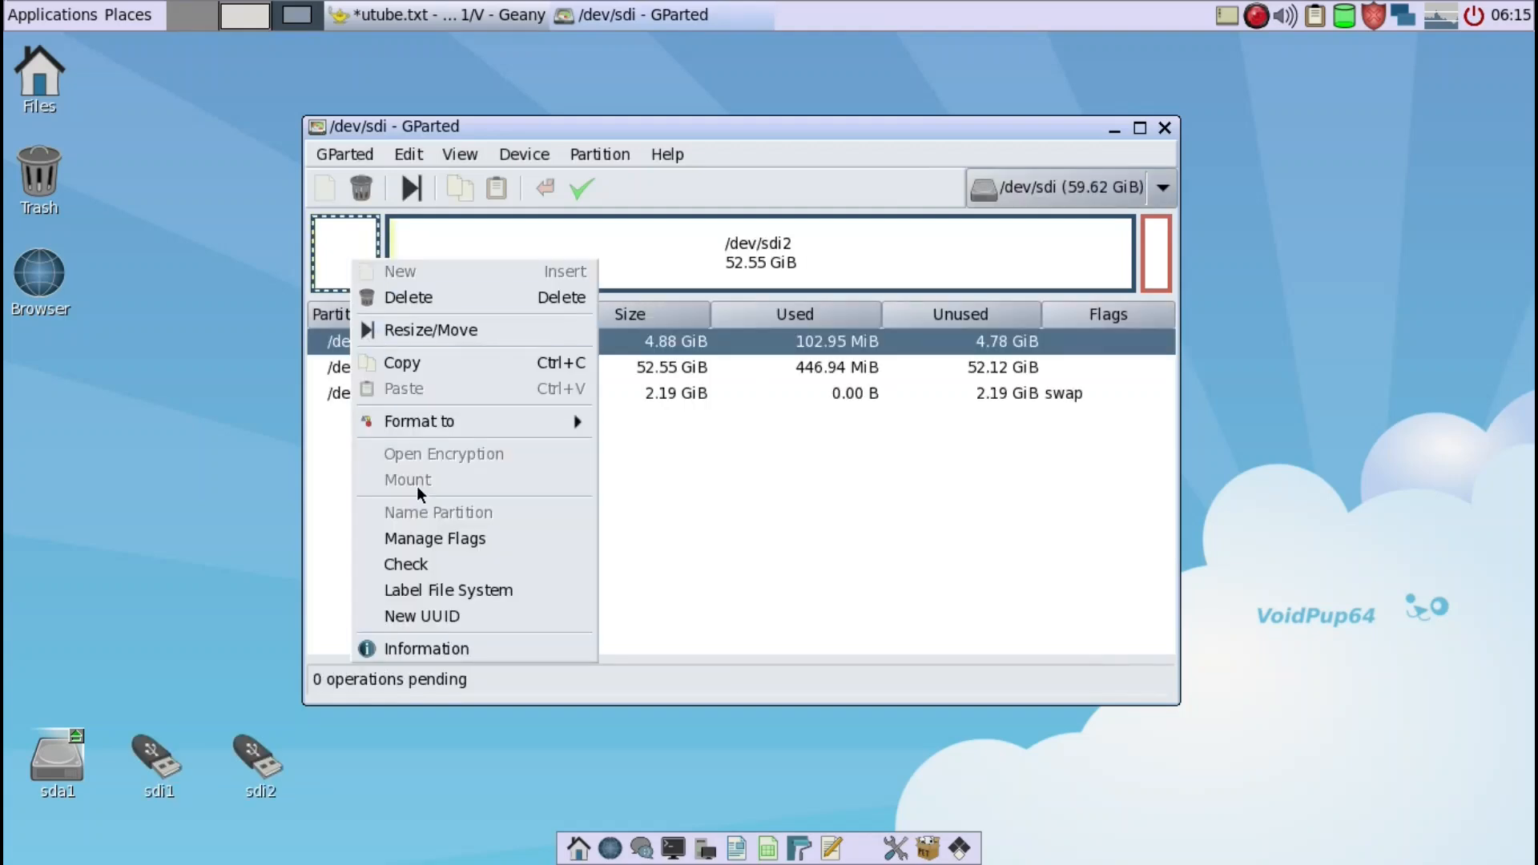
{"action": "left_click", "coordinate": [421, 532]}
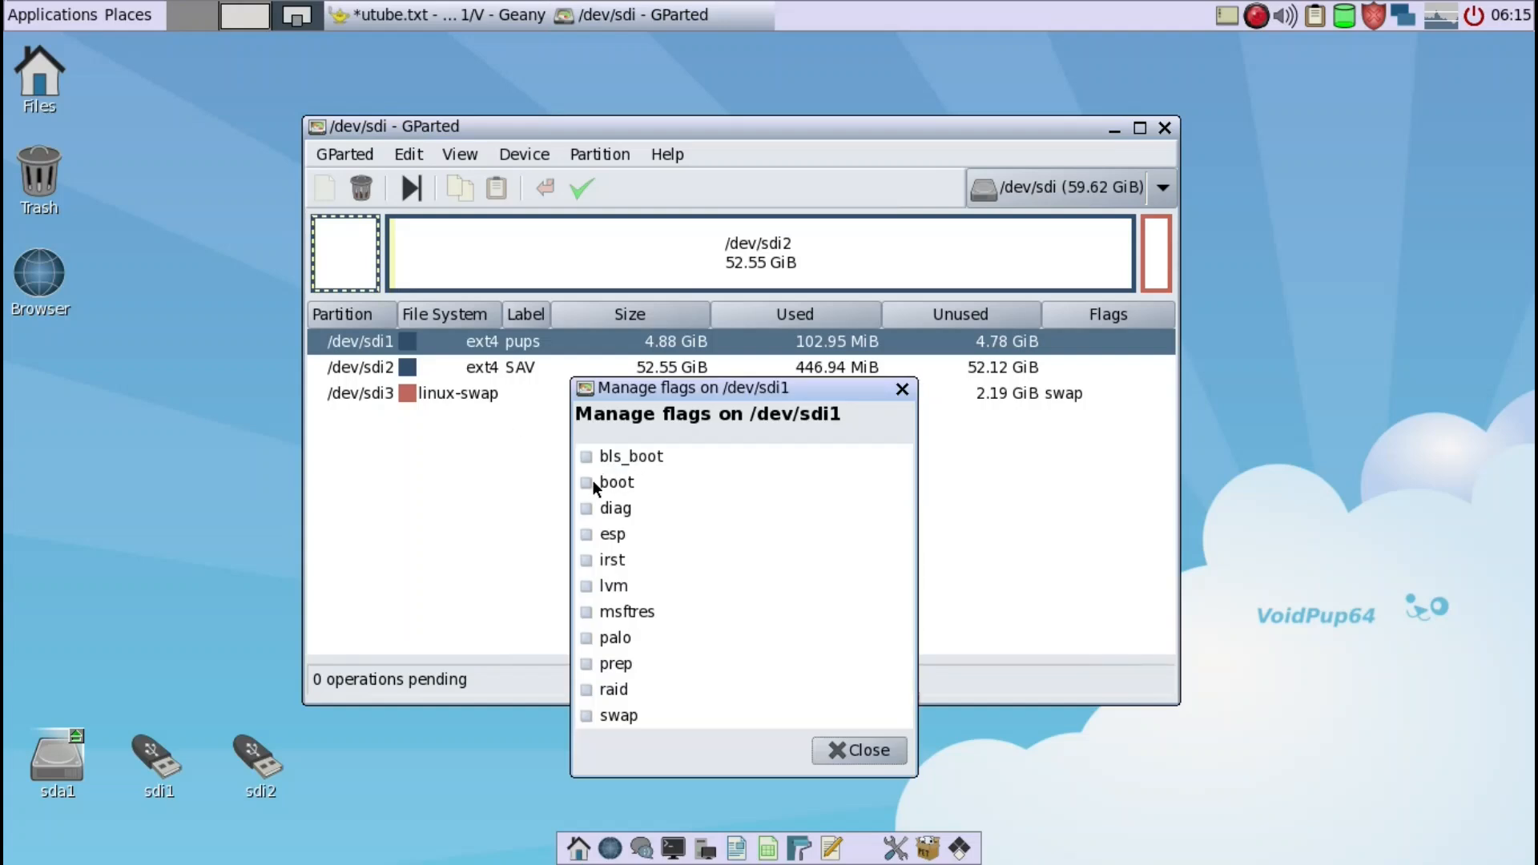
{"action": "left_click", "coordinate": [584, 480]}
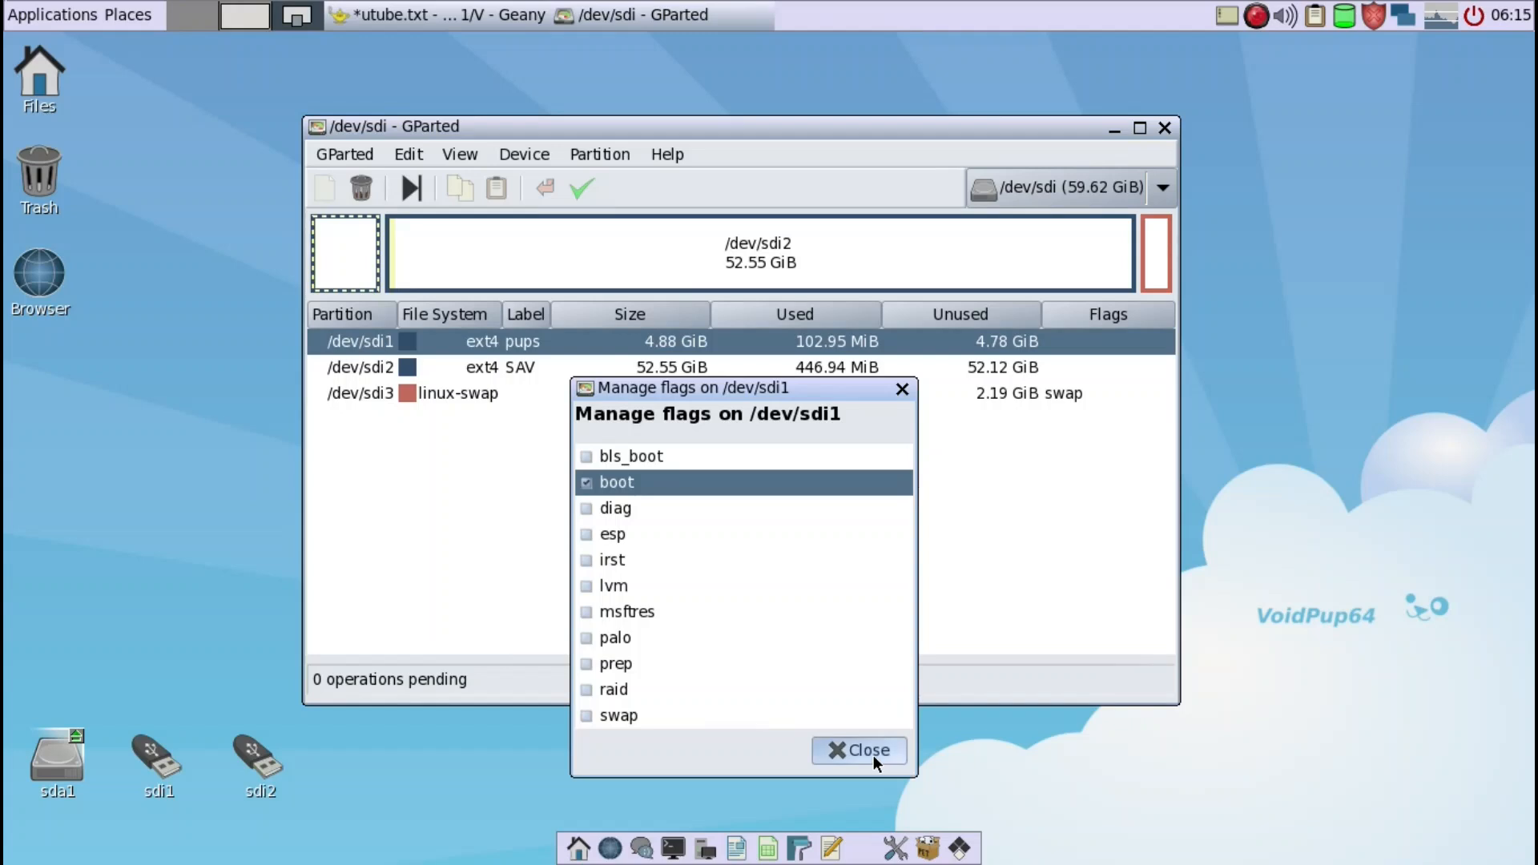
{"action": "left_click", "coordinate": [873, 756]}
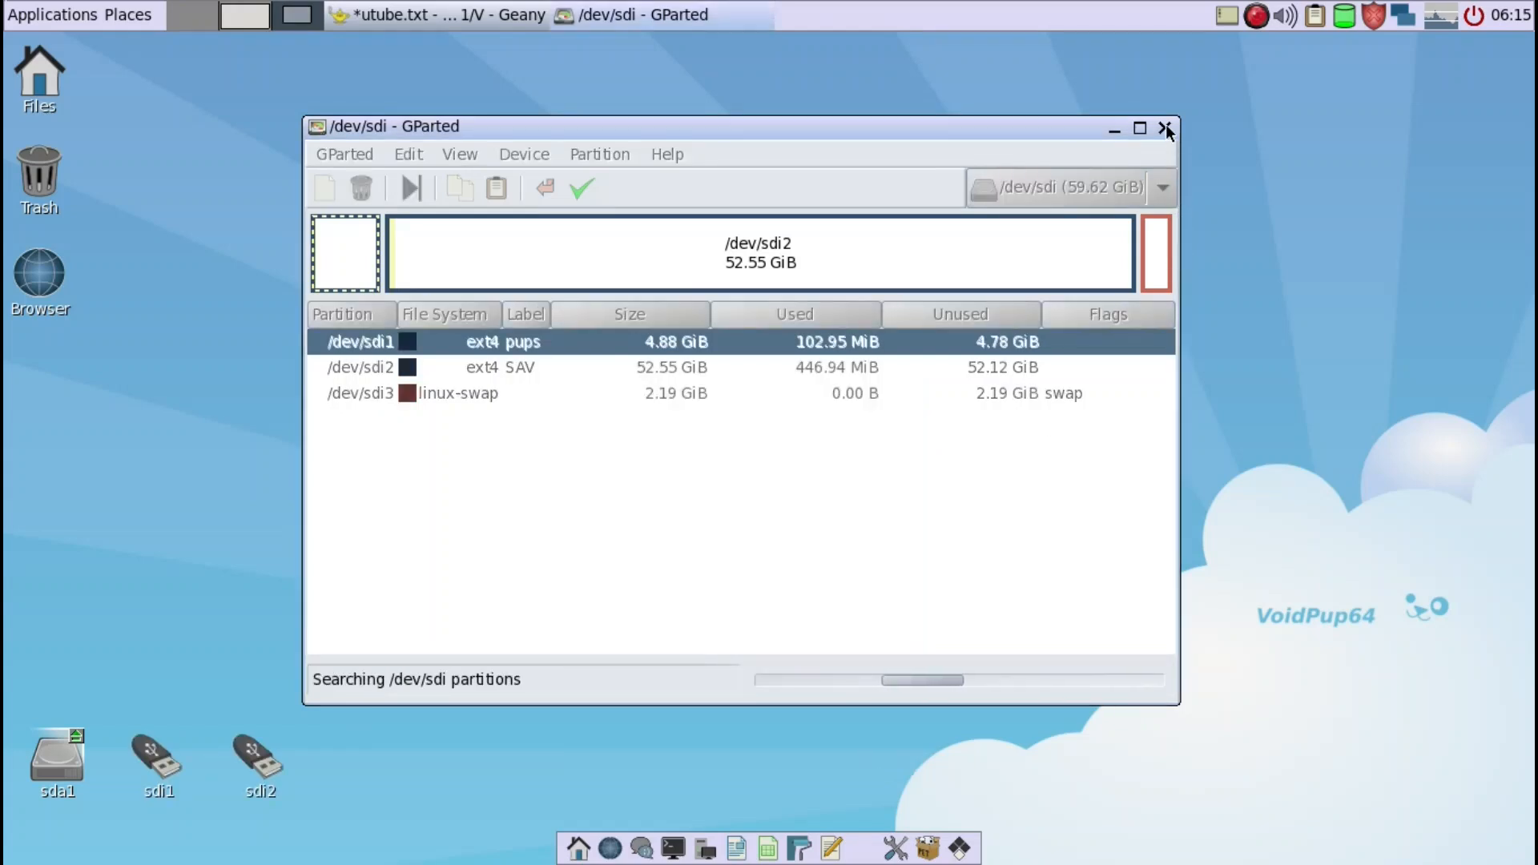
{"action": "left_click", "coordinate": [1166, 129]}
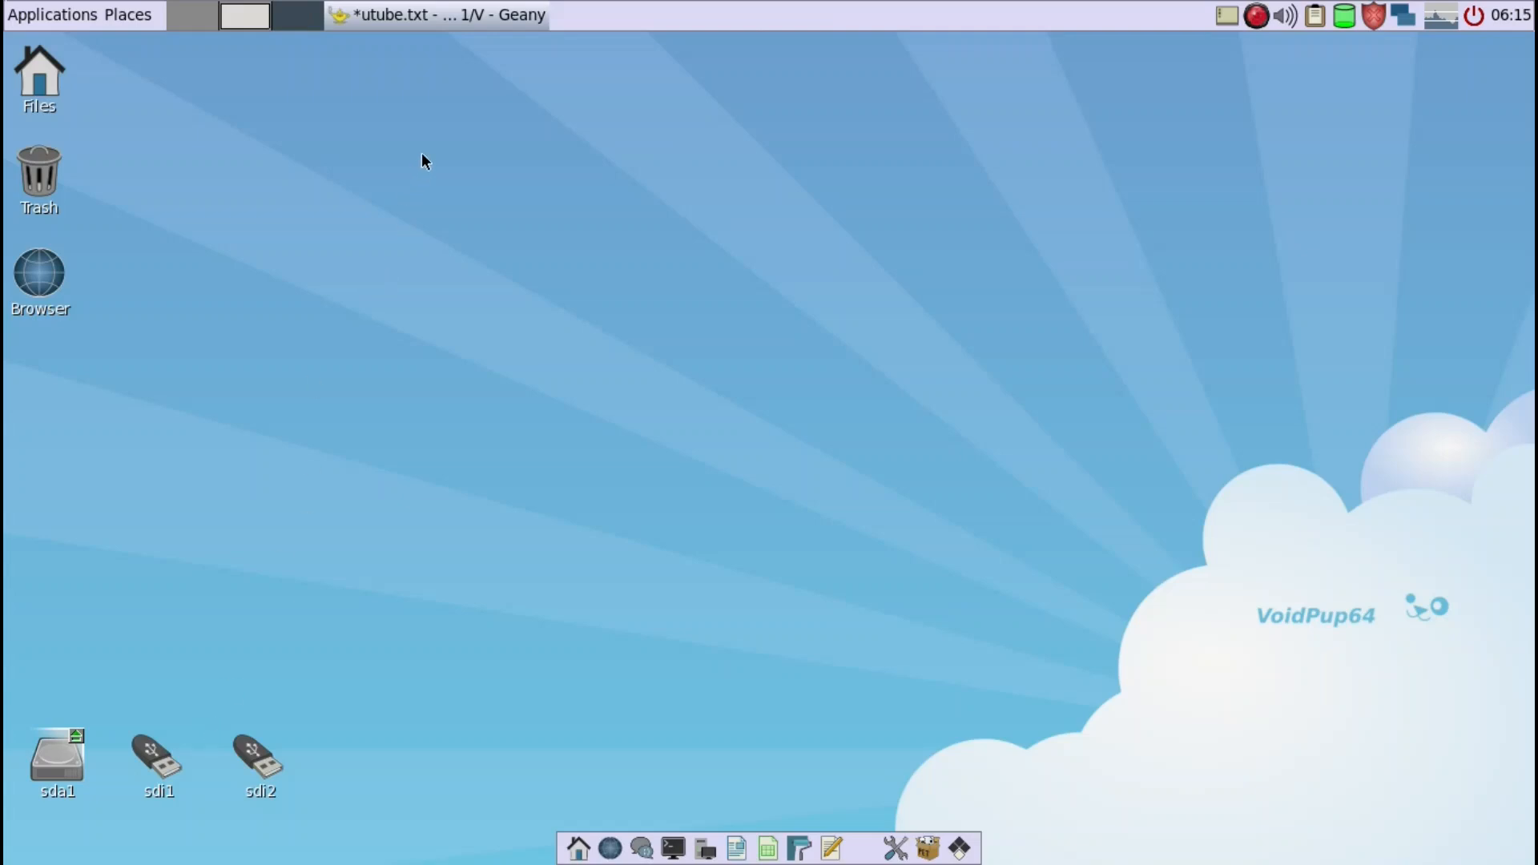
- Consult the utube.txt install notes and create a directory named VO on the sdi1 partition
{"action": "left_click", "coordinate": [422, 23]}
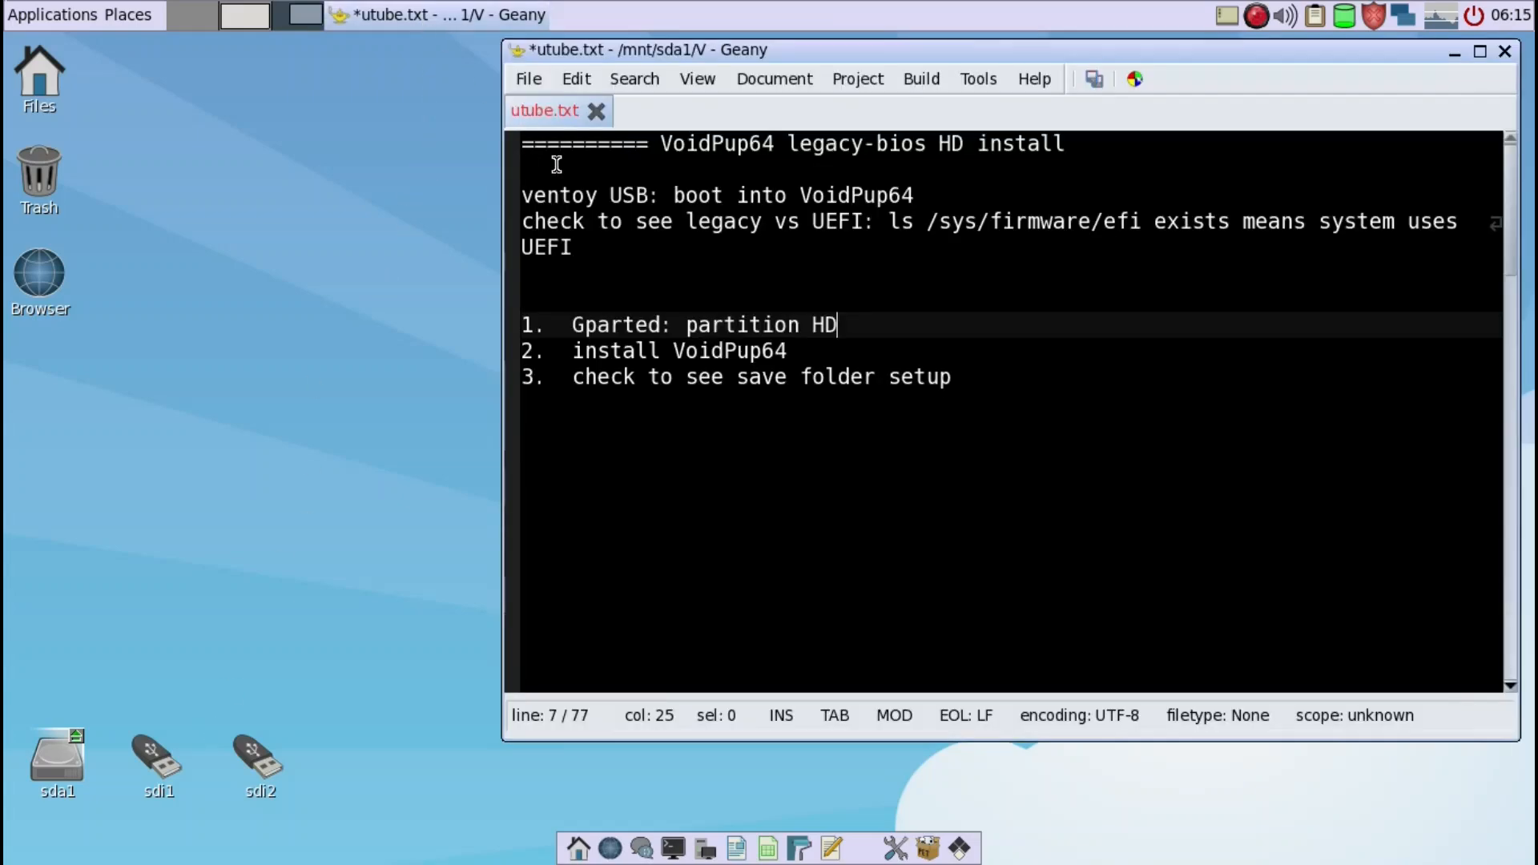
{"action": "left_click", "coordinate": [798, 353]}
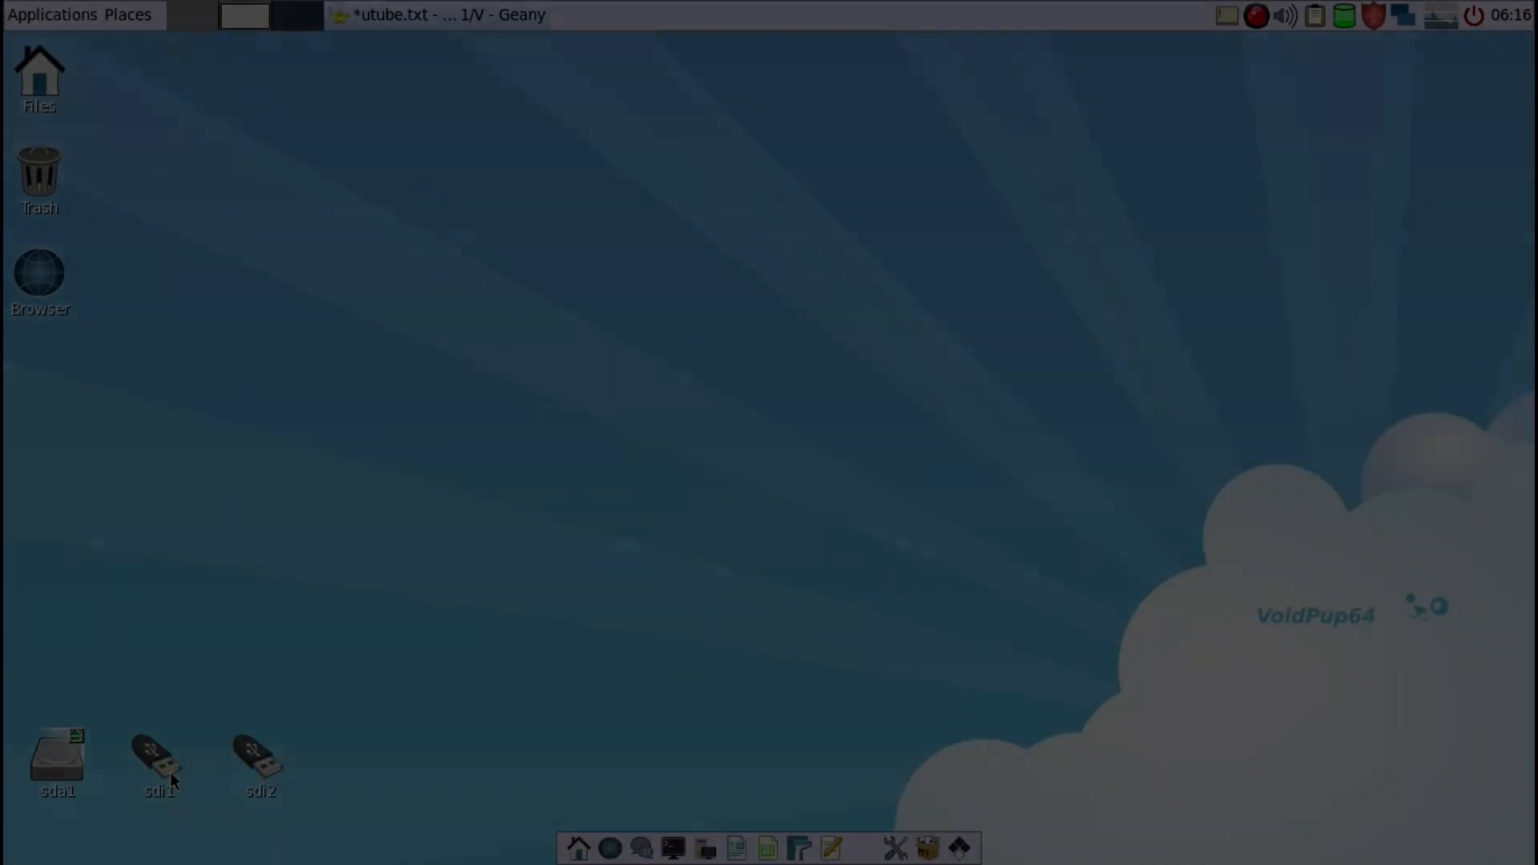
{"action": "left_click", "coordinate": [170, 771]}
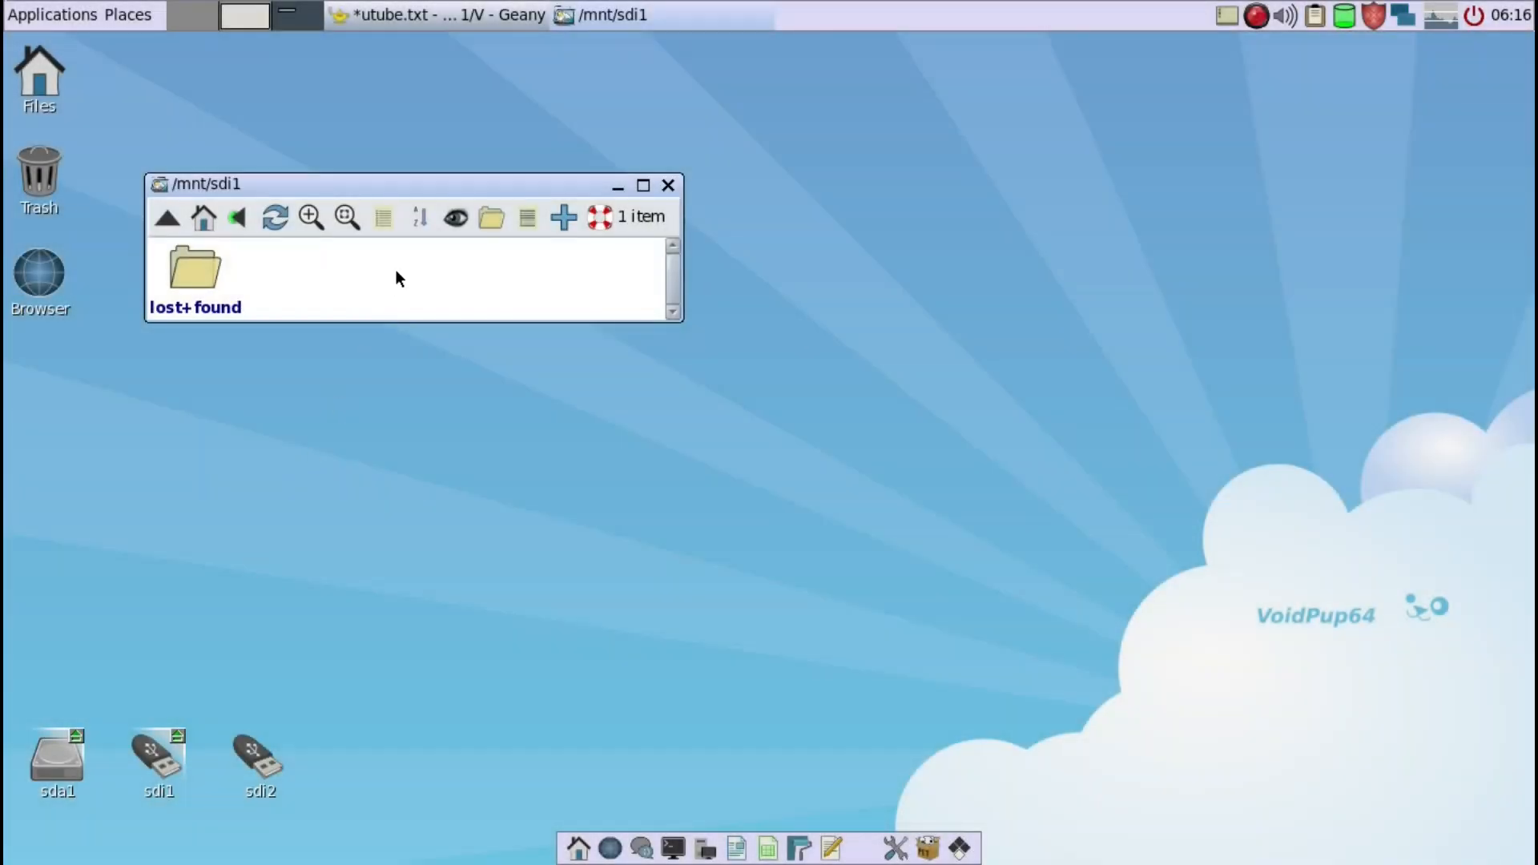
{"action": "right_click", "coordinate": [395, 270]}
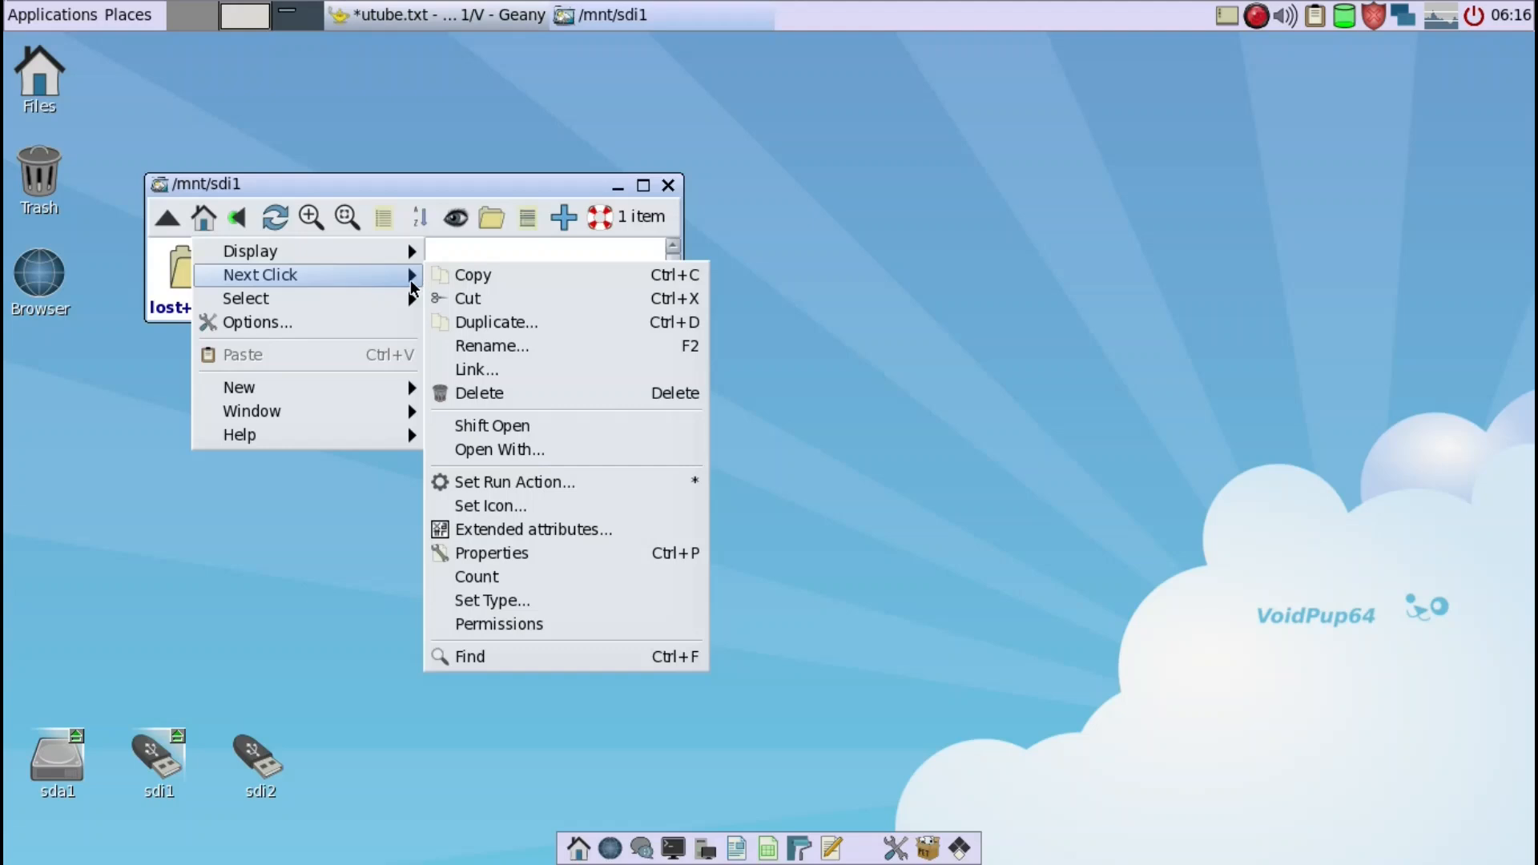
{"action": "mouse_move", "coordinate": [400, 387]}
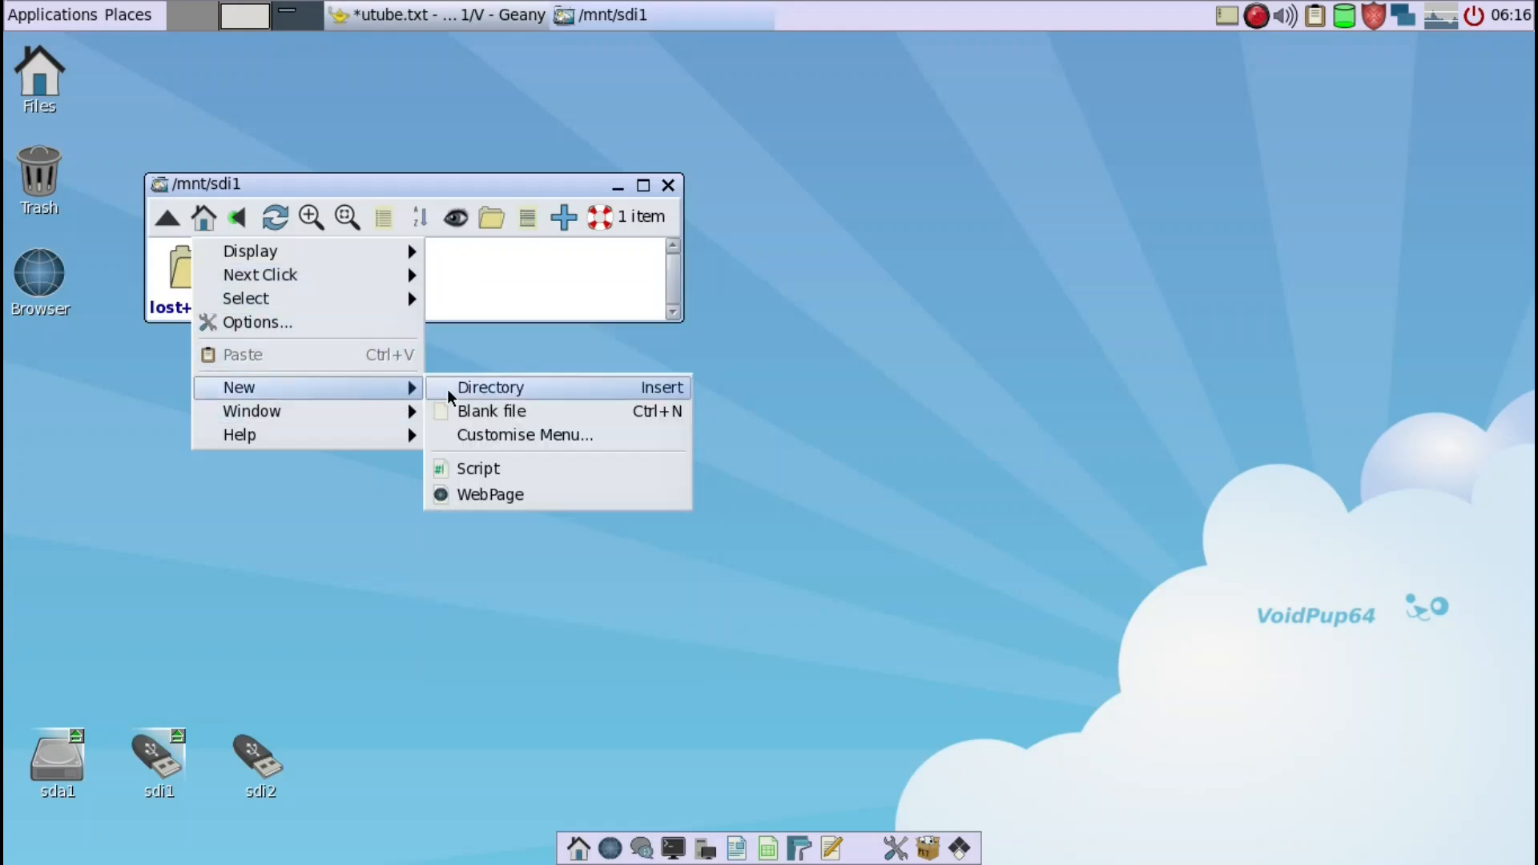
{"action": "left_click", "coordinate": [447, 388]}
{"action": "type", "text": "VO"}
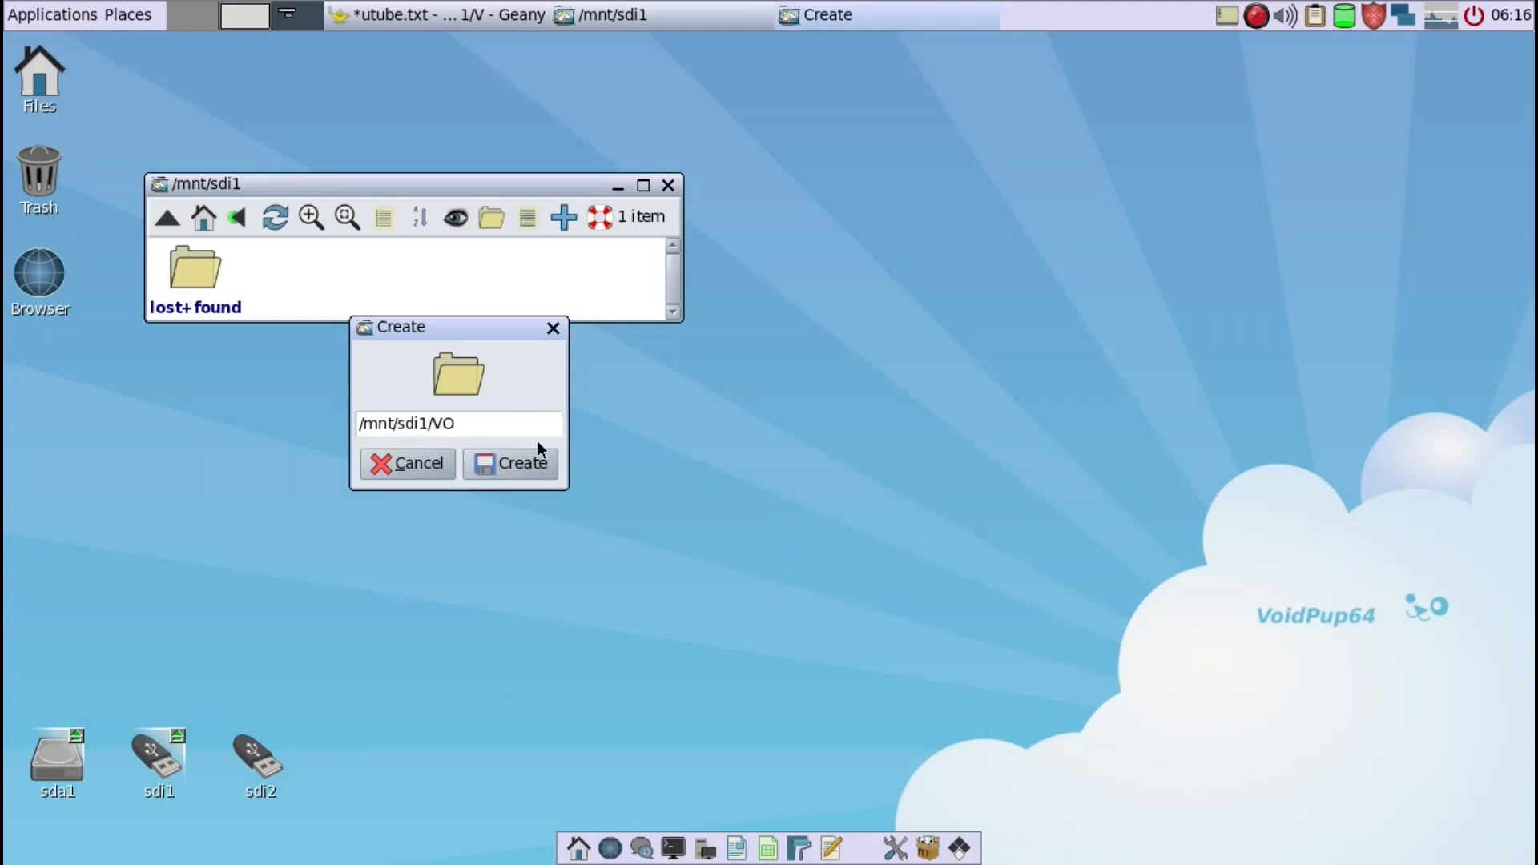
{"action": "left_click", "coordinate": [520, 460]}
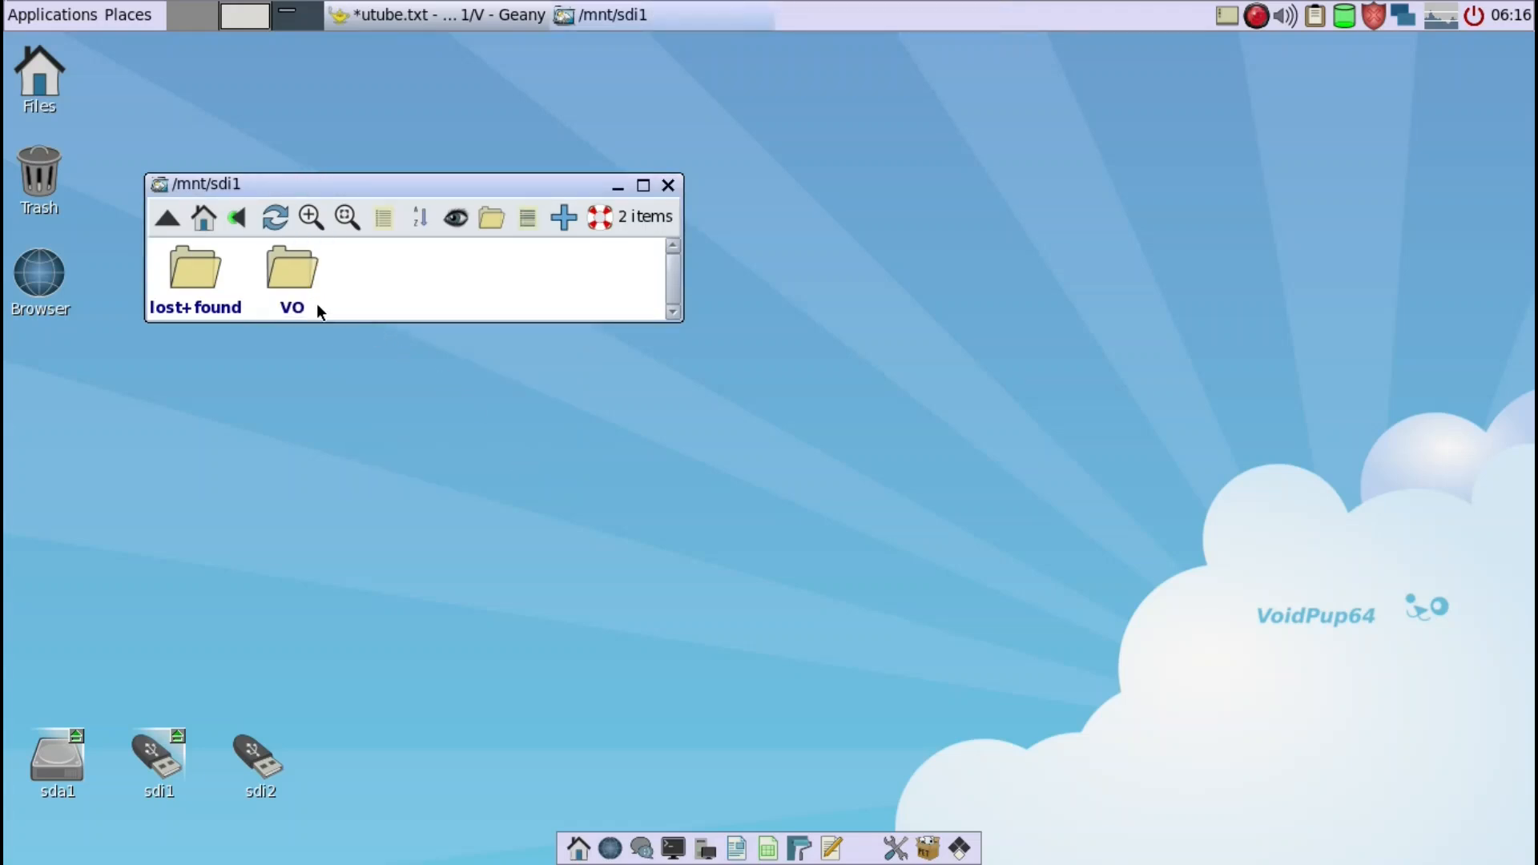
{"action": "scroll", "coordinate": [317, 303], "scroll_direction": "down", "scroll_amount": 1}
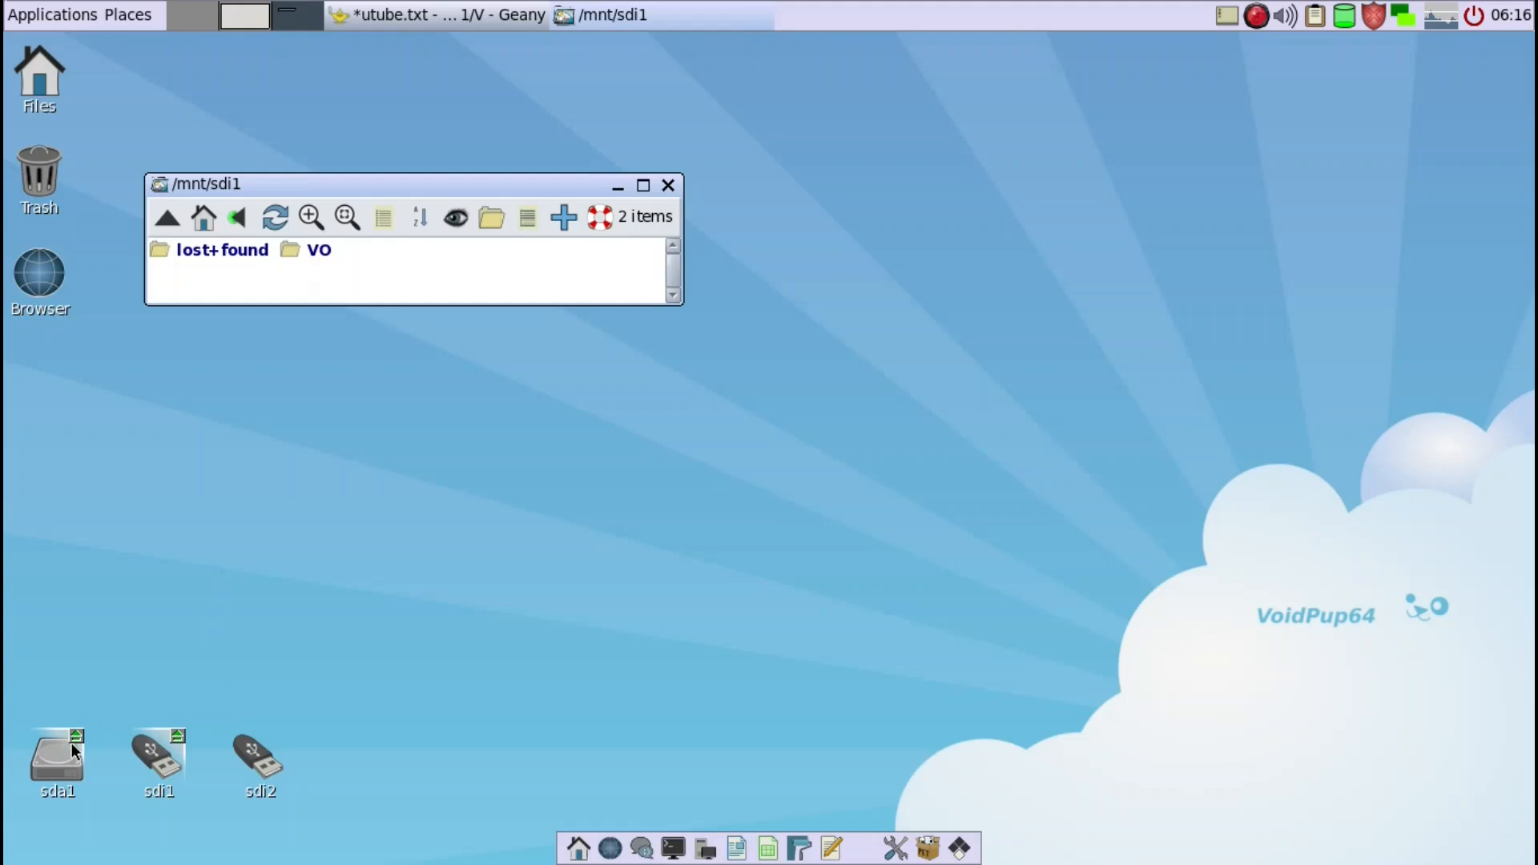
- Open the Linux/iso folder on the sda1 drive in a file window below the sdi1 window
{"action": "left_click", "coordinate": [40, 759]}
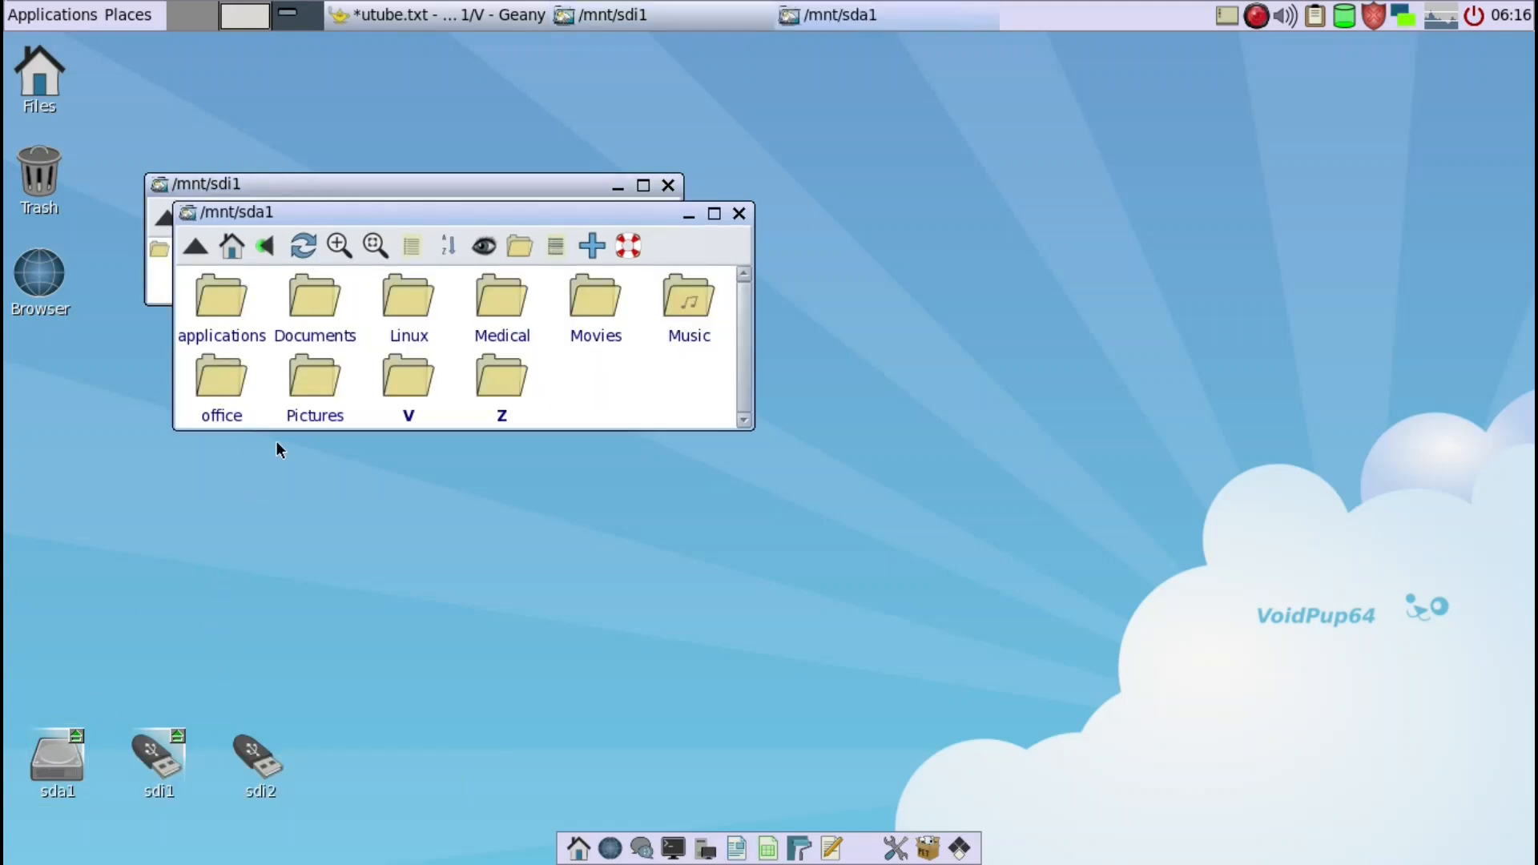
{"action": "left_click_drag", "start_coordinate": [375, 211], "coordinate": [442, 396]}
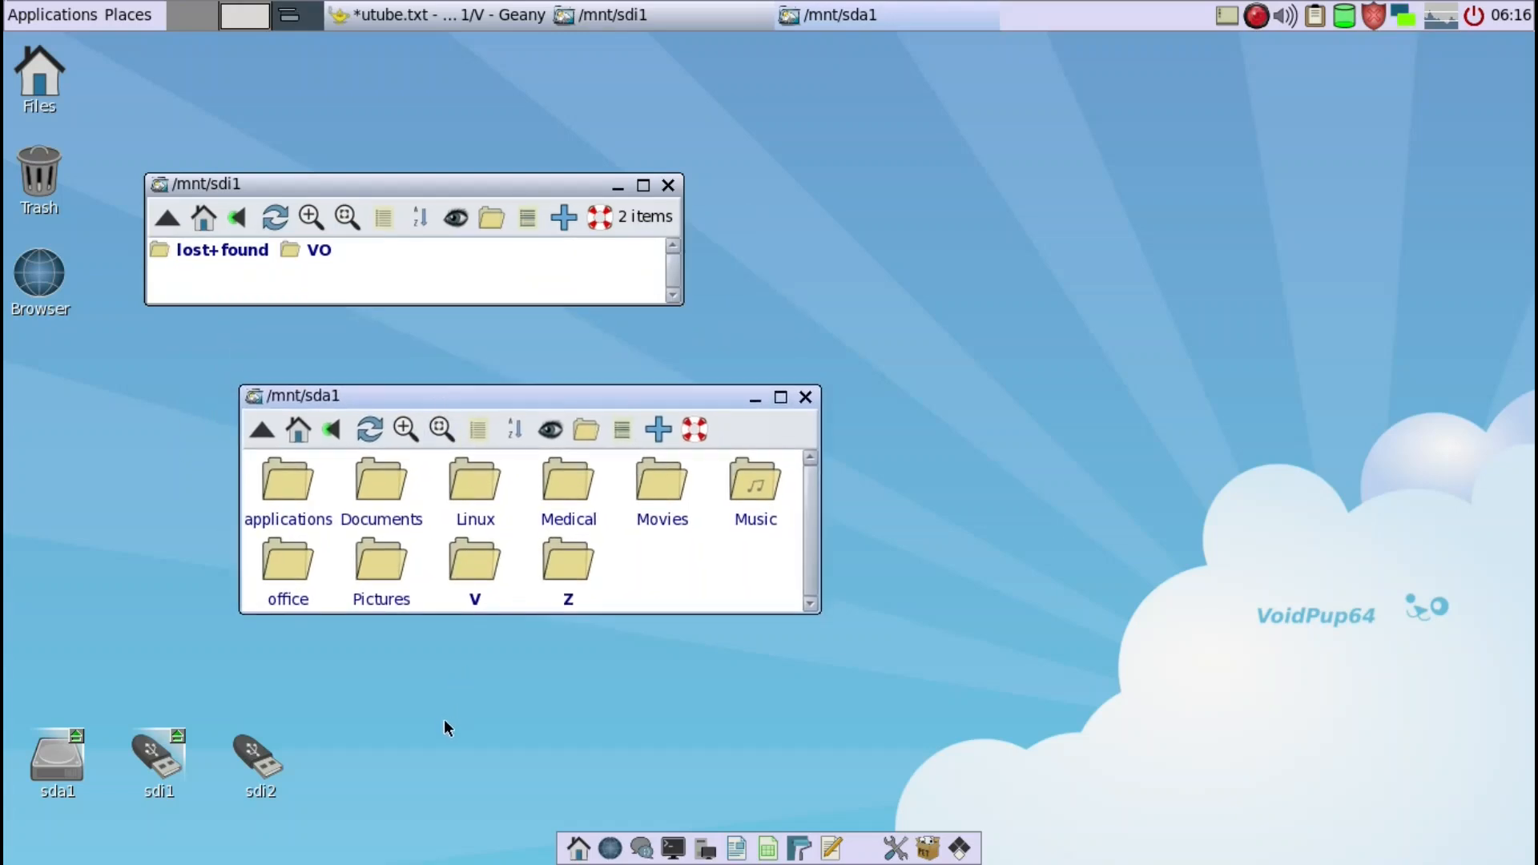
{"action": "key", "text": "minus"}
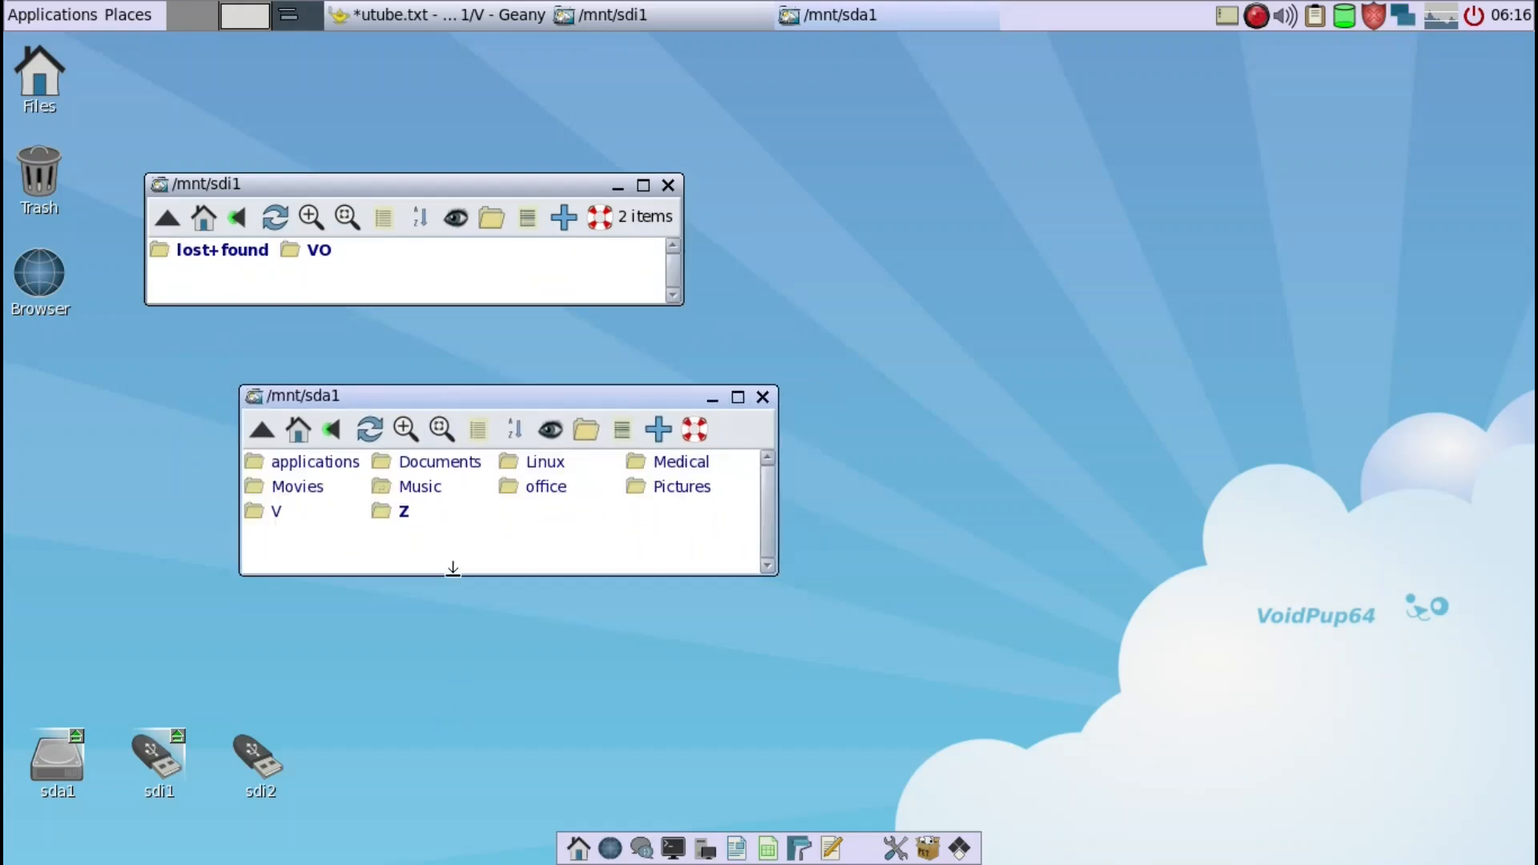
{"action": "left_click", "coordinate": [522, 463]}
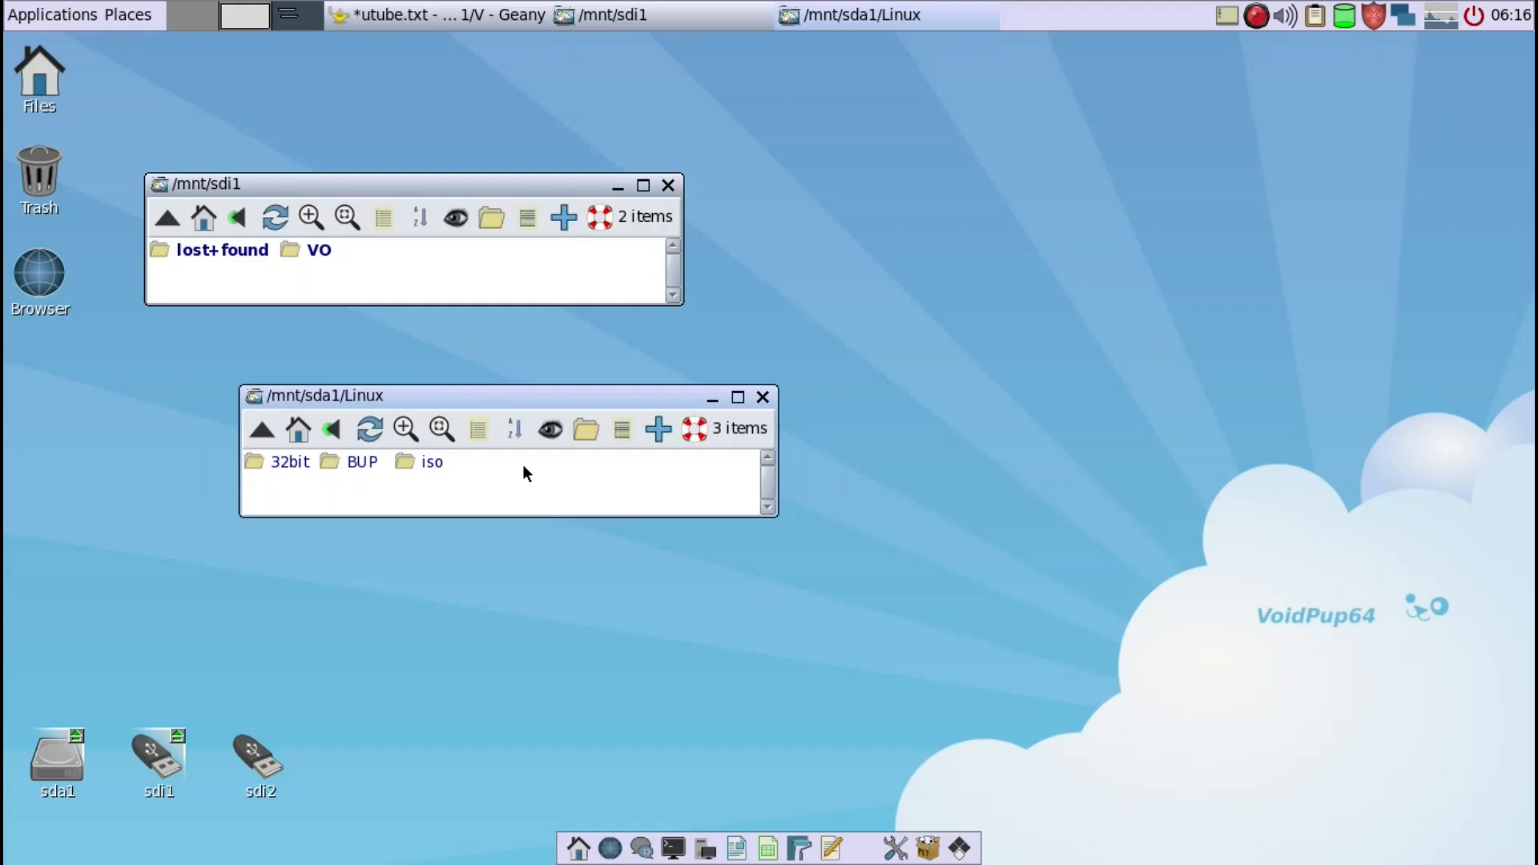
{"action": "left_click", "coordinate": [440, 461]}
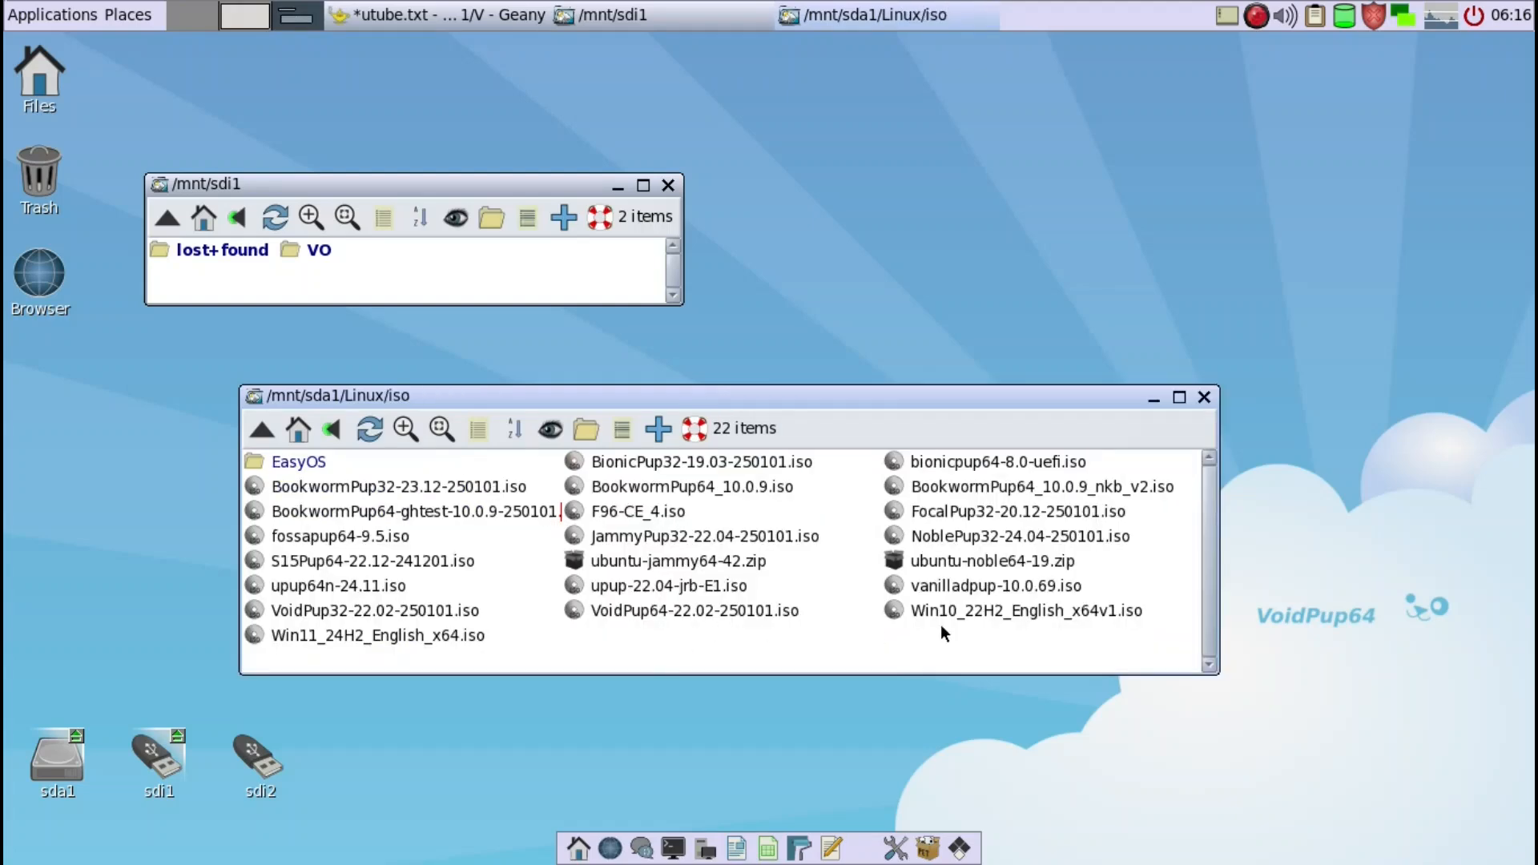
- Open the contents of VoidPup64-22.02-250101.iso and place their window clear of the VO folder, with small icons
{"action": "left_click", "coordinate": [659, 608]}
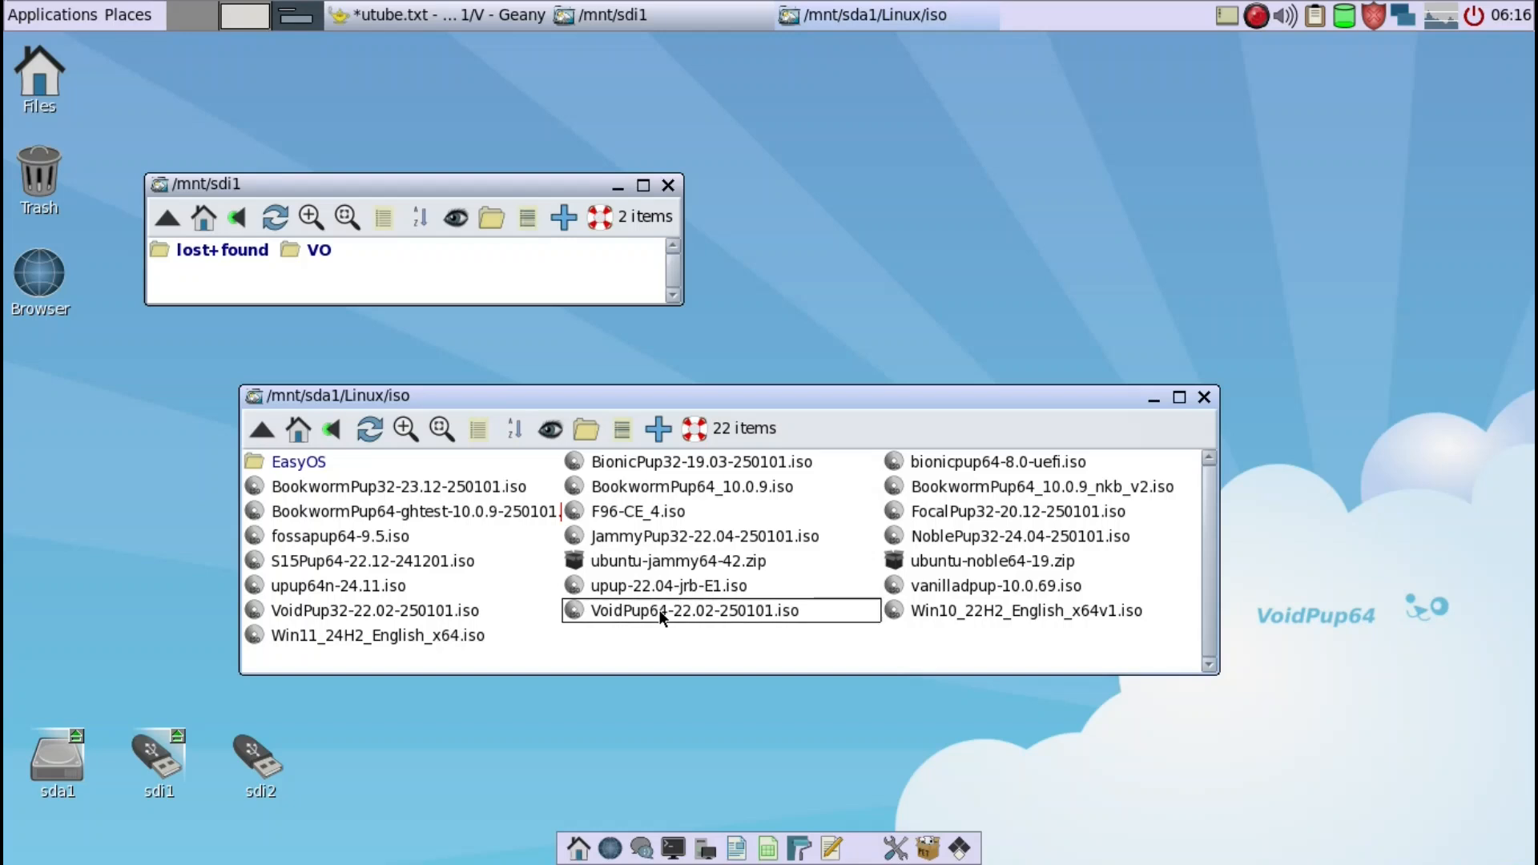
{"action": "left_click", "coordinate": [825, 510]}
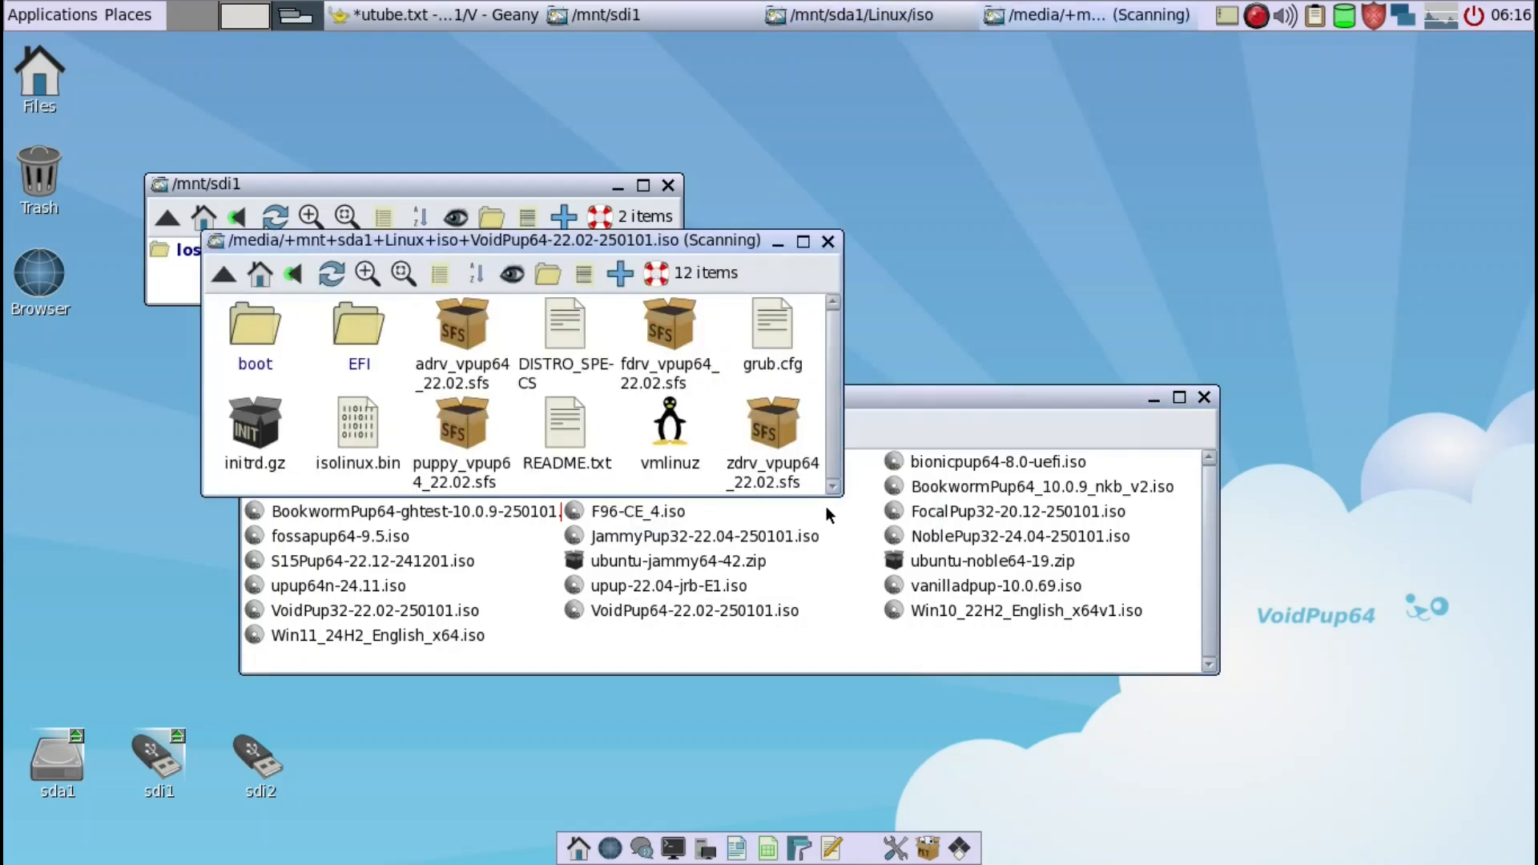
{"action": "left_click_drag", "start_coordinate": [693, 237], "coordinate": [1132, 254]}
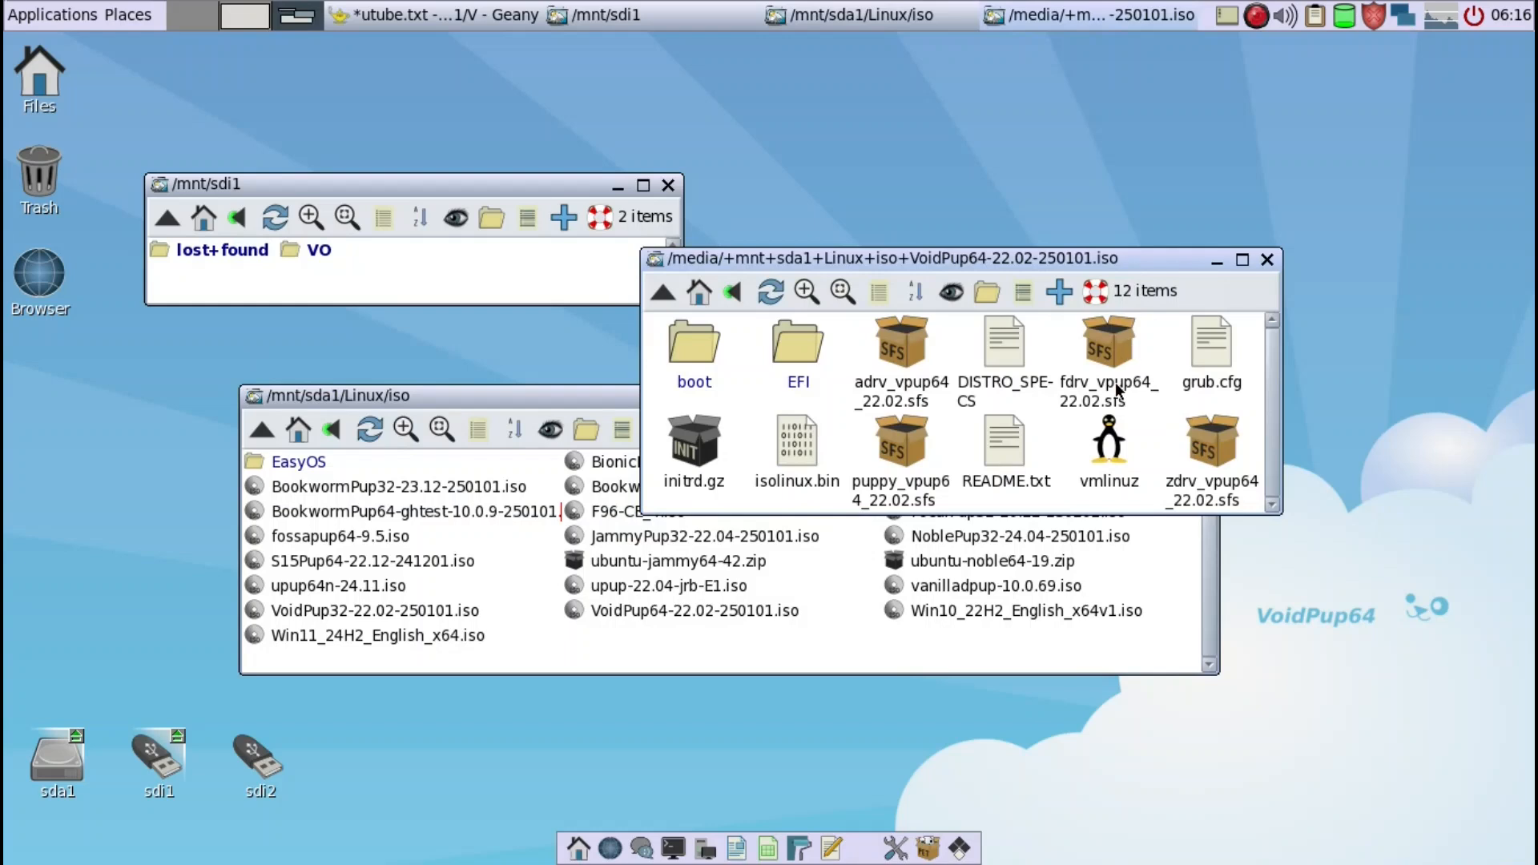
{"action": "scroll", "coordinate": [1116, 390], "scroll_direction": "down", "scroll_amount": 1}
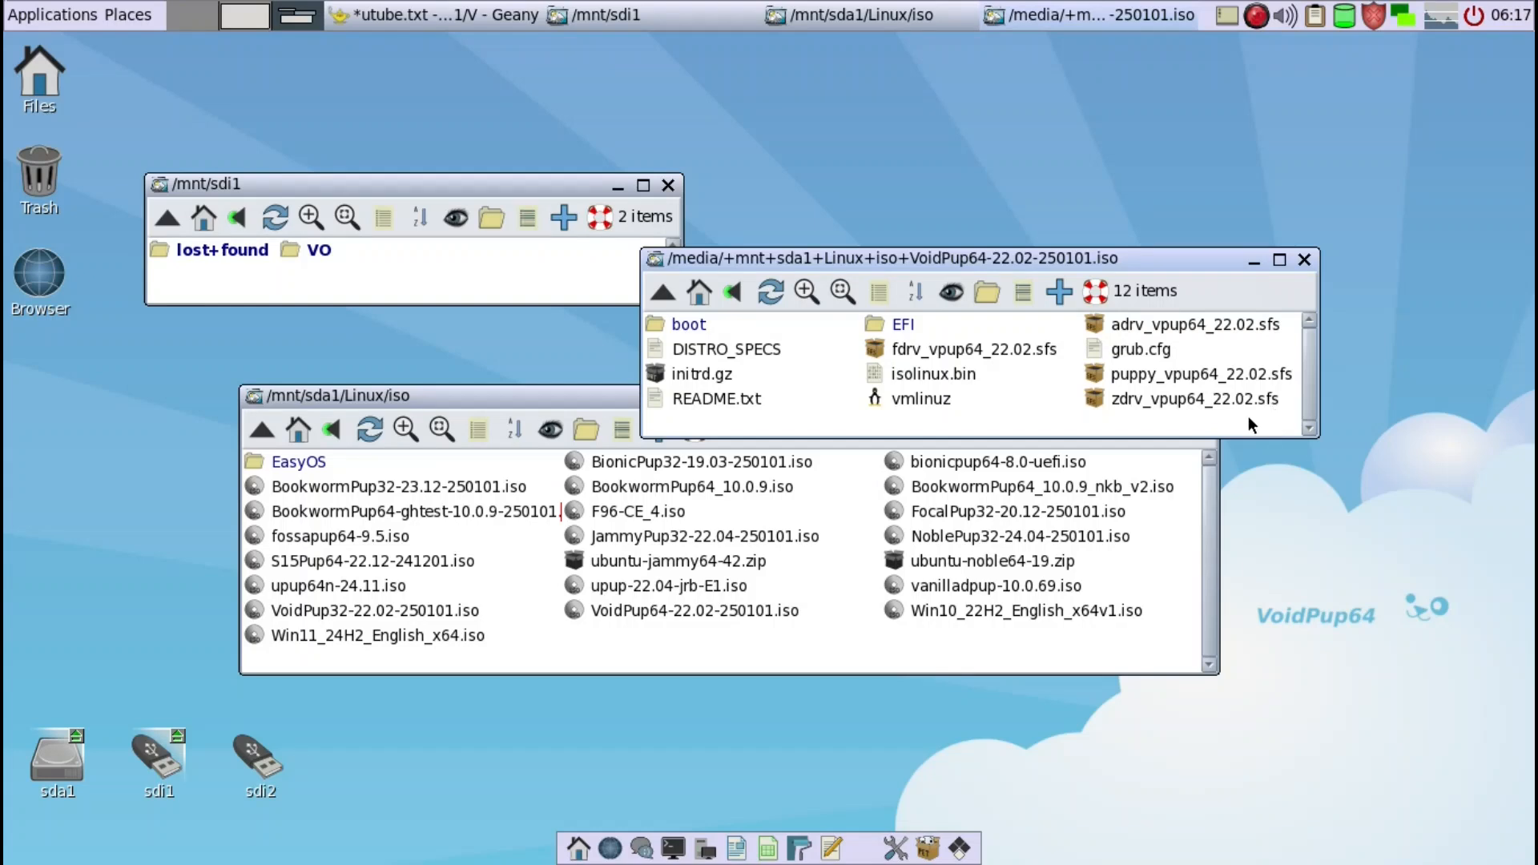
- Copy the zdrv, puppy, adrv and fdrv vpup64_22.02.sfs files plus vmlinuz and initrd.gz from the ISO into the VO folder on sdi1
{"action": "left_click", "coordinate": [1190, 402]}
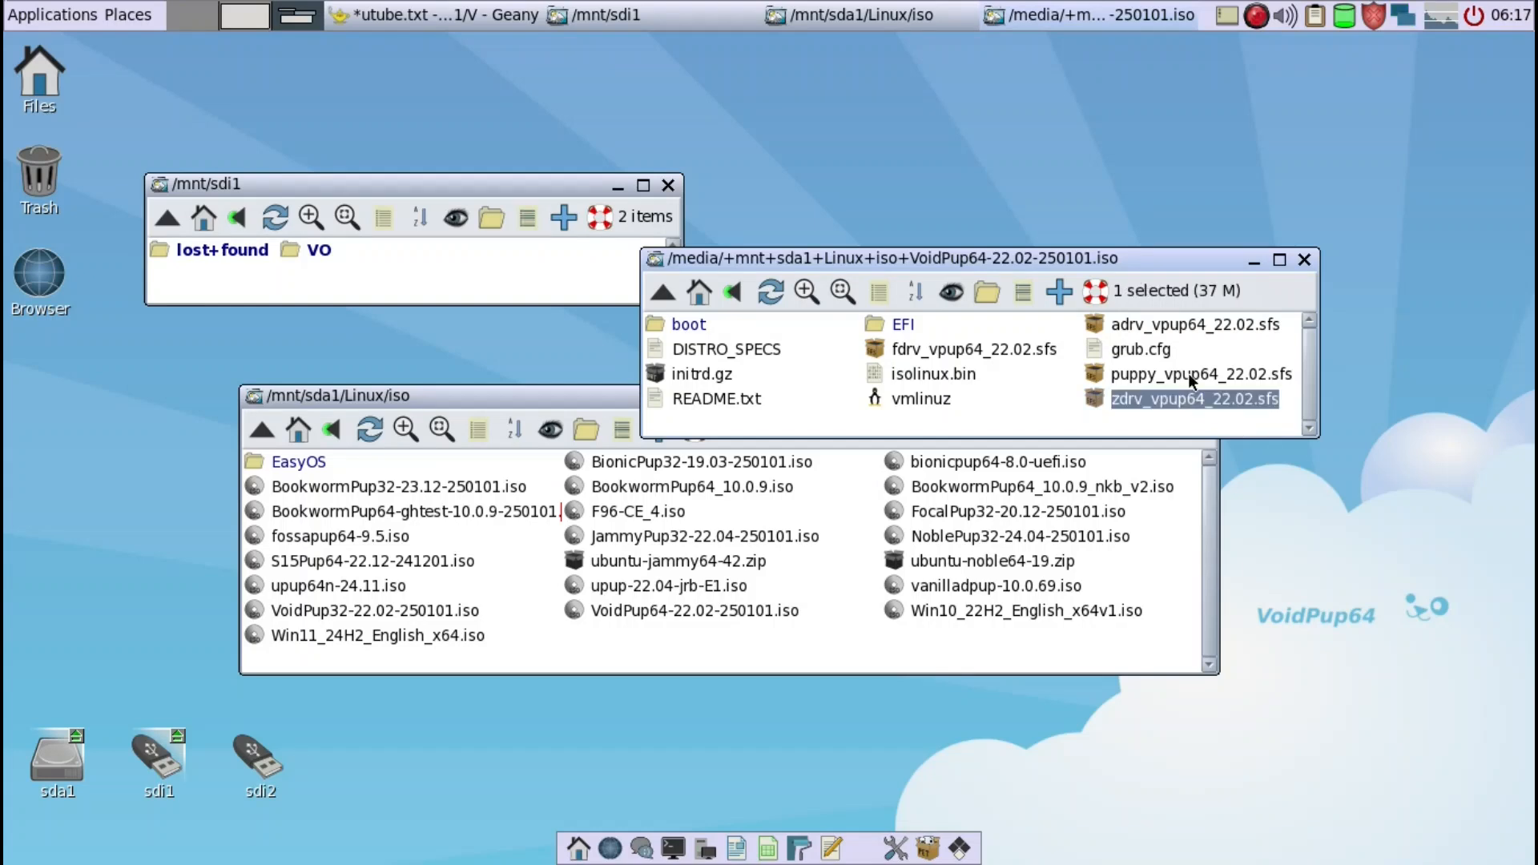
{"action": "left_click", "coordinate": [1189, 373], "text": "ctrl"}
{"action": "left_click", "coordinate": [1184, 325], "text": "ctrl"}
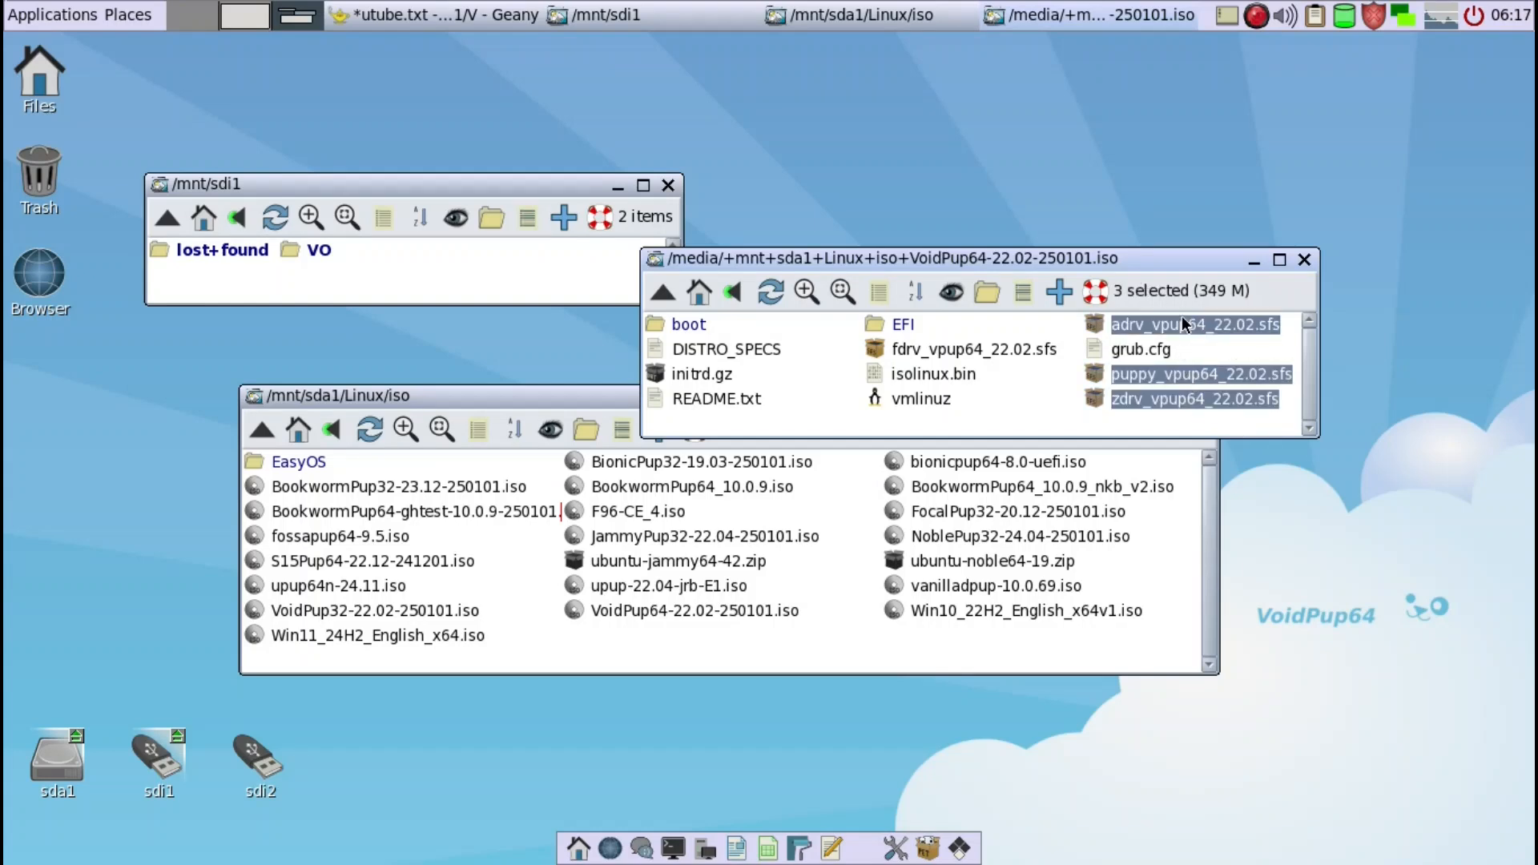
{"action": "left_click", "coordinate": [1015, 349], "text": "ctrl"}
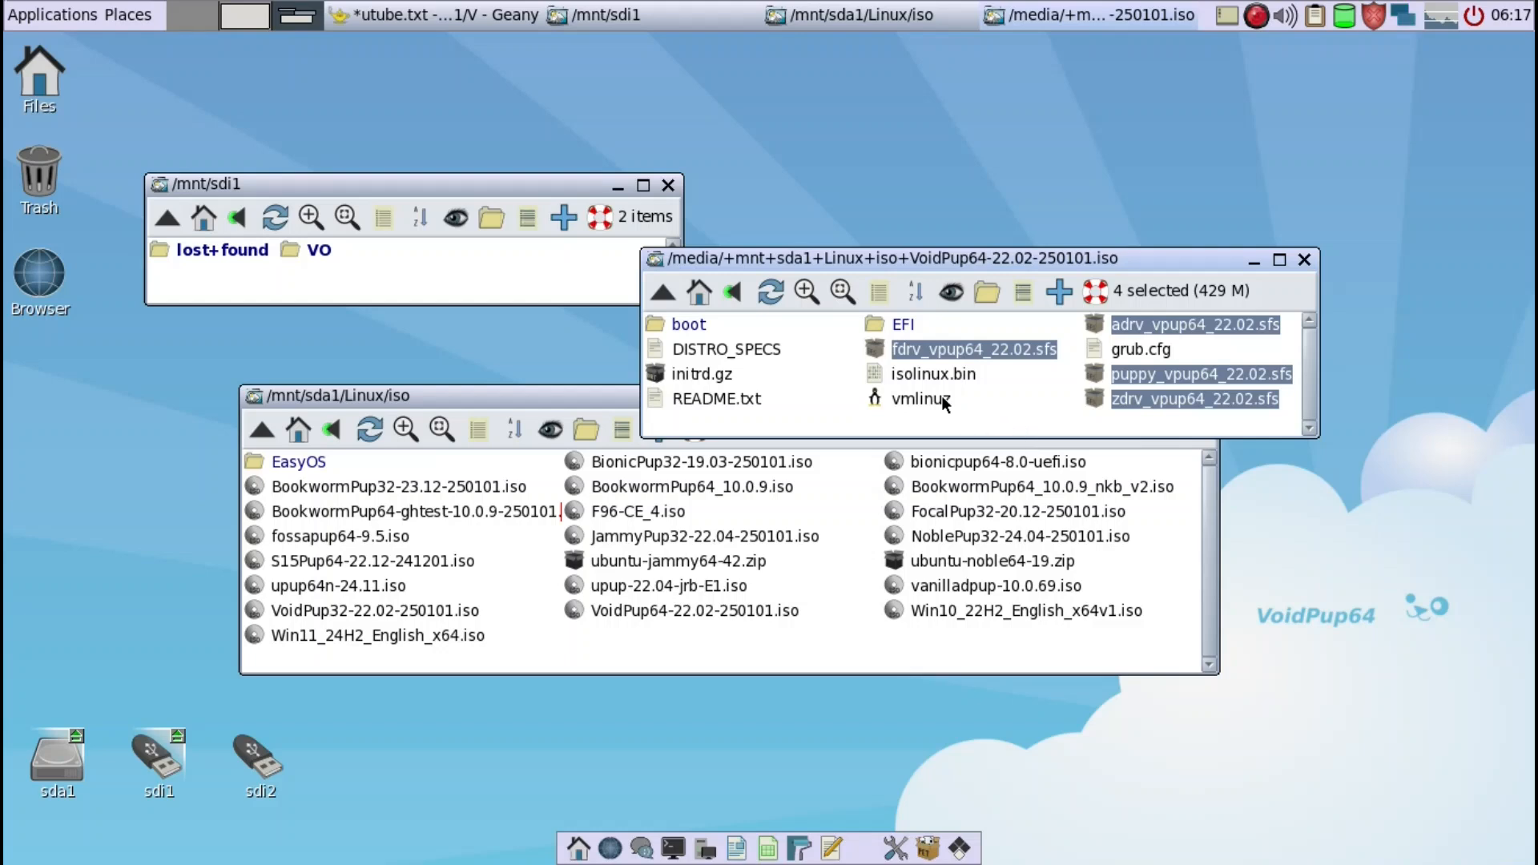
{"action": "left_click", "coordinate": [921, 398], "text": "ctrl"}
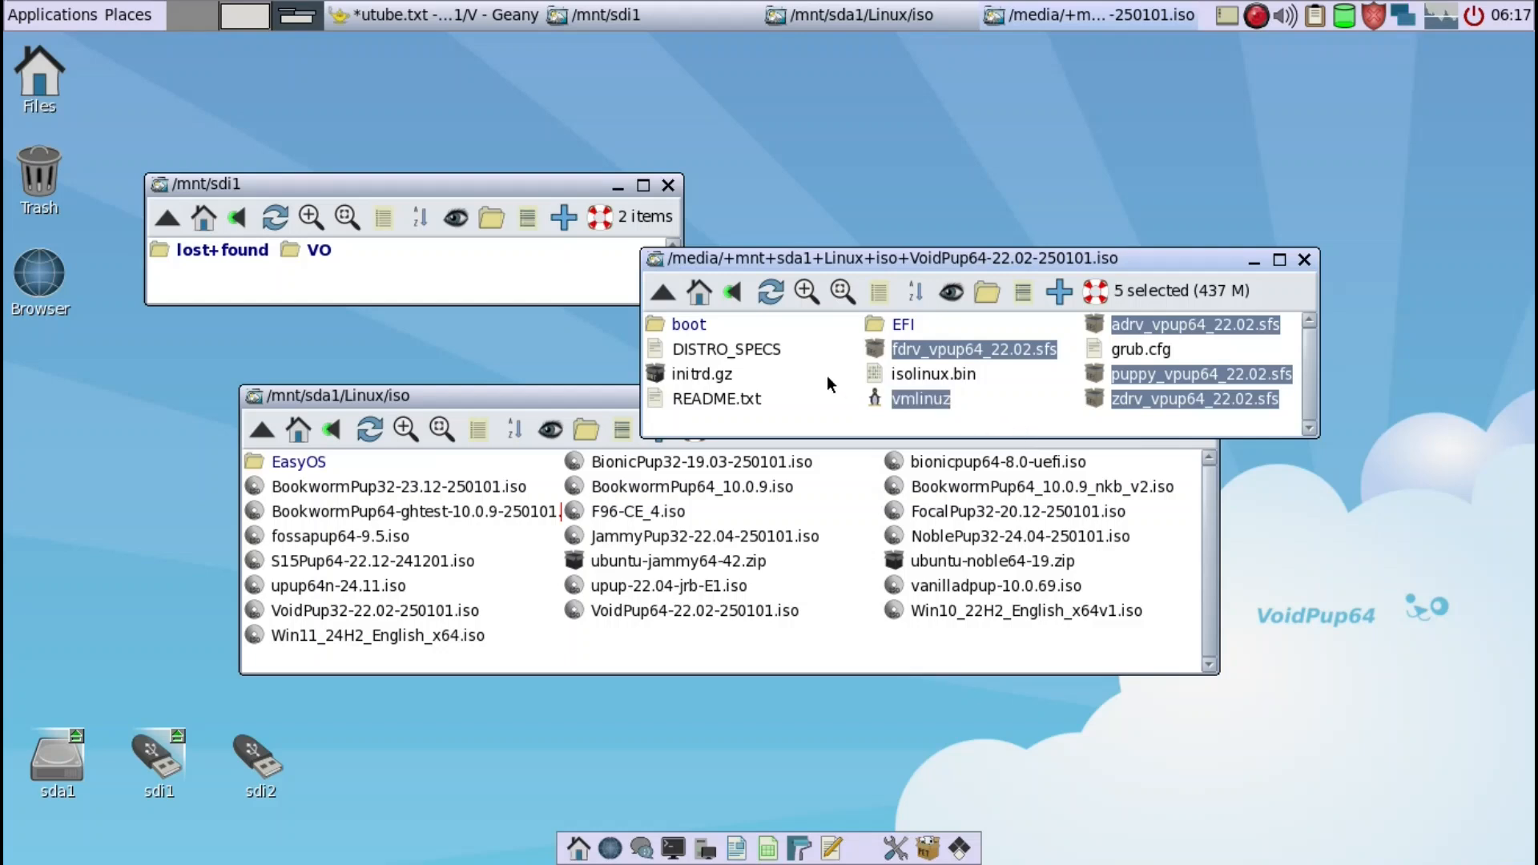
{"action": "left_click", "coordinate": [719, 371], "text": "ctrl"}
{"action": "left_click_drag", "start_coordinate": [719, 373], "coordinate": [321, 250]}
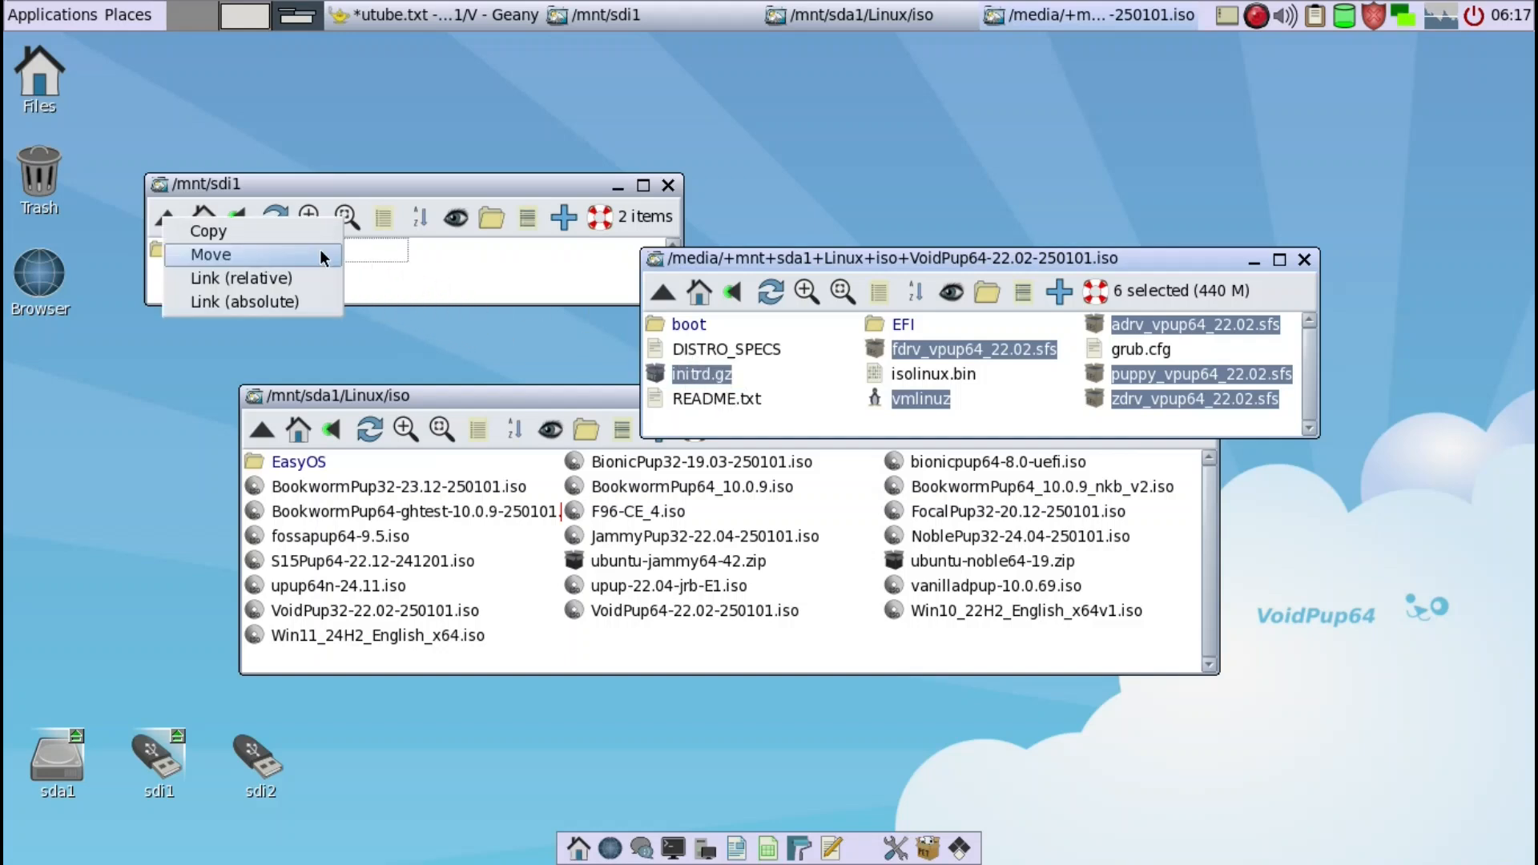
{"action": "left_click", "coordinate": [315, 232]}
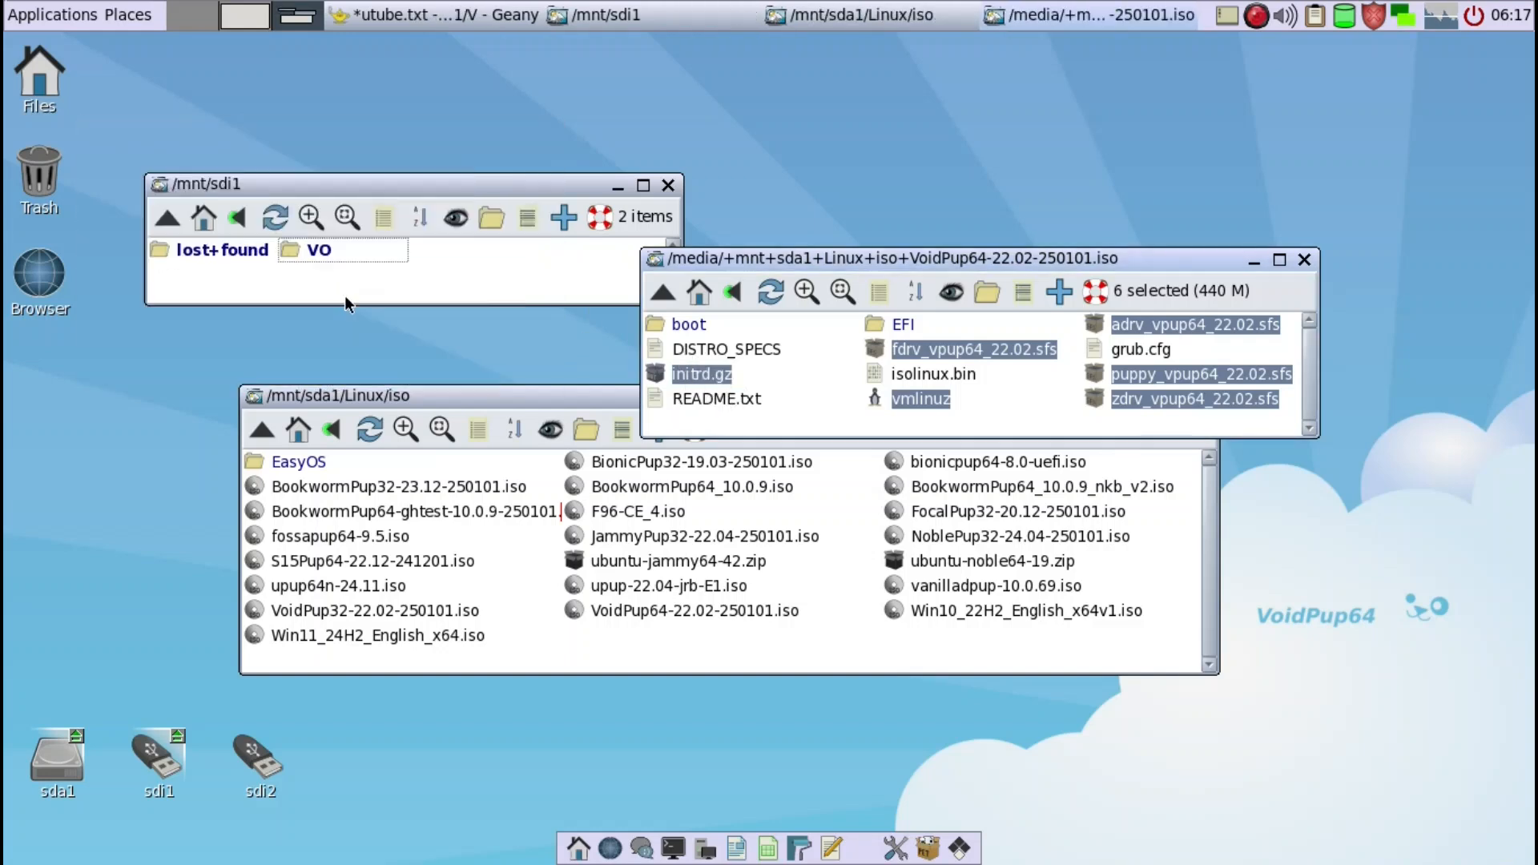
- Close the ISO, Linux/iso and sdi1 file windows, consult the utube.txt install notes and minimize them
{"action": "left_click", "coordinate": [1303, 261]}
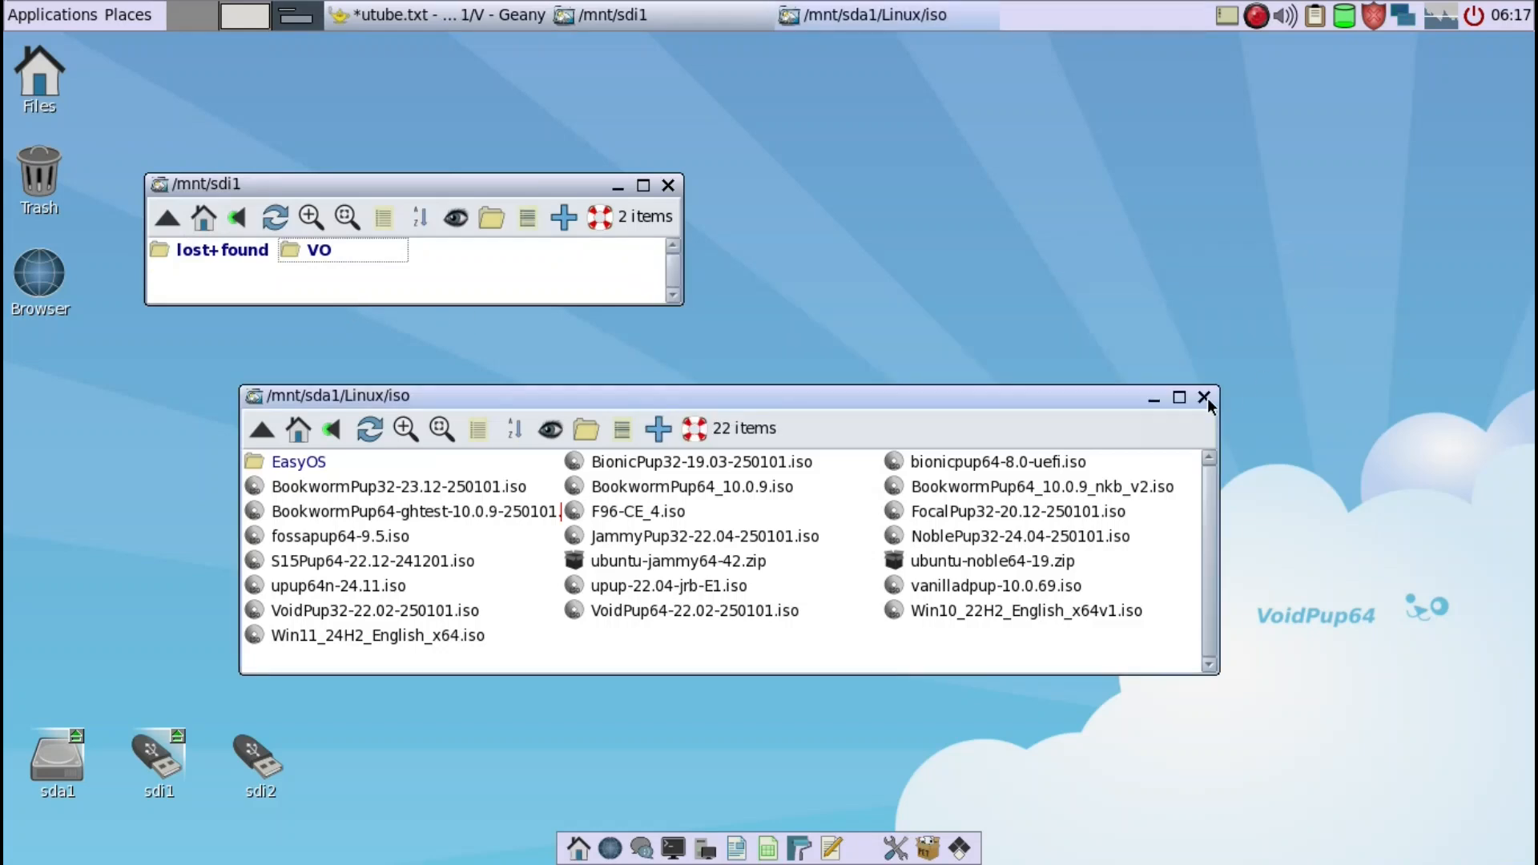
{"action": "left_click", "coordinate": [1204, 397]}
{"action": "left_click_drag", "start_coordinate": [557, 181], "coordinate": [456, 353]}
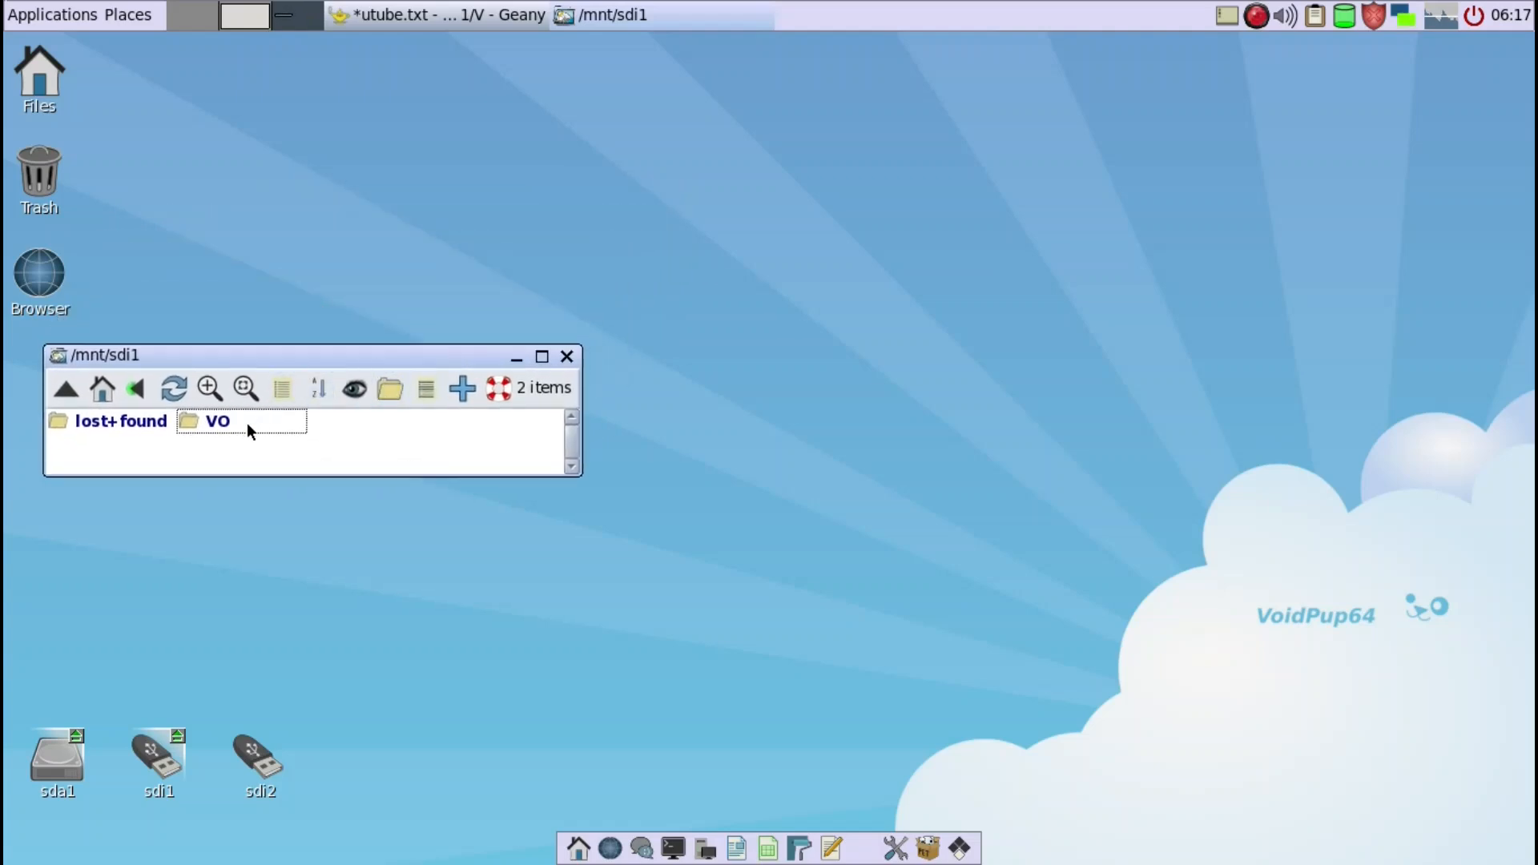
{"action": "left_click_drag", "start_coordinate": [310, 354], "coordinate": [295, 369]}
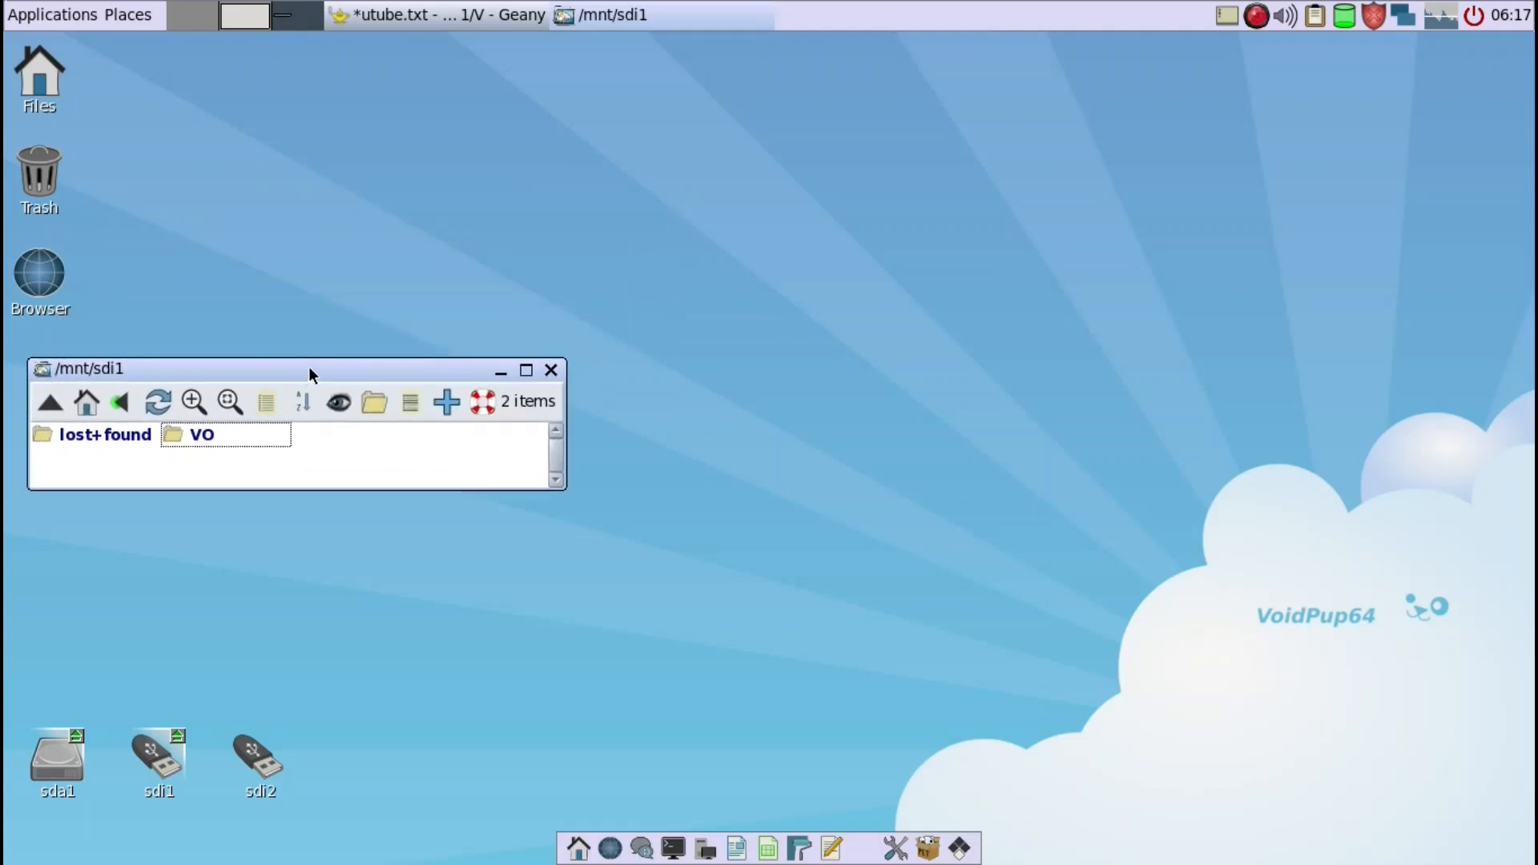
{"action": "left_click", "coordinate": [551, 370]}
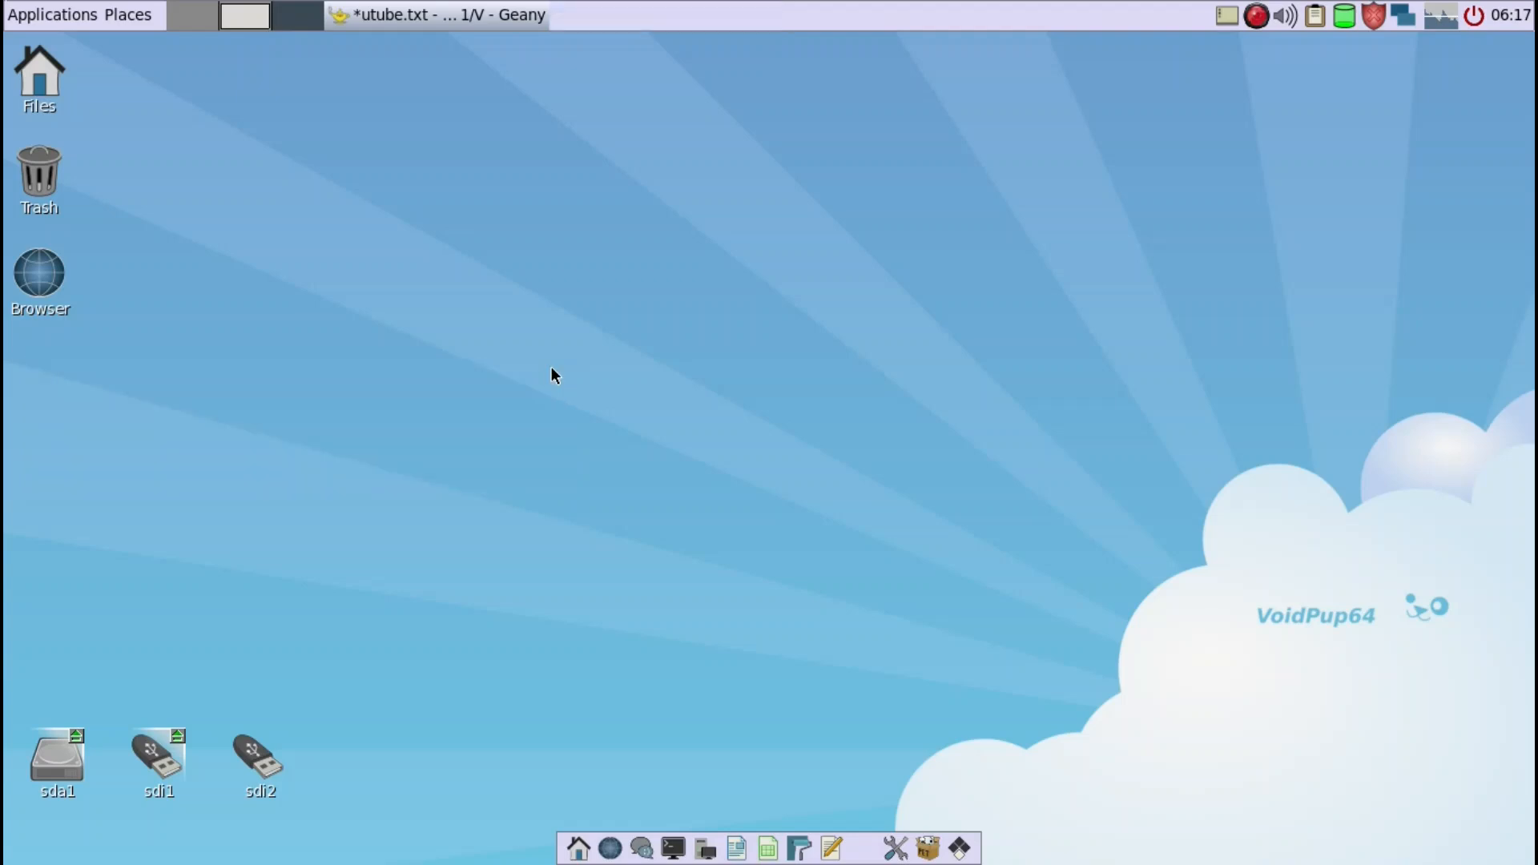
{"action": "left_click", "coordinate": [476, 23]}
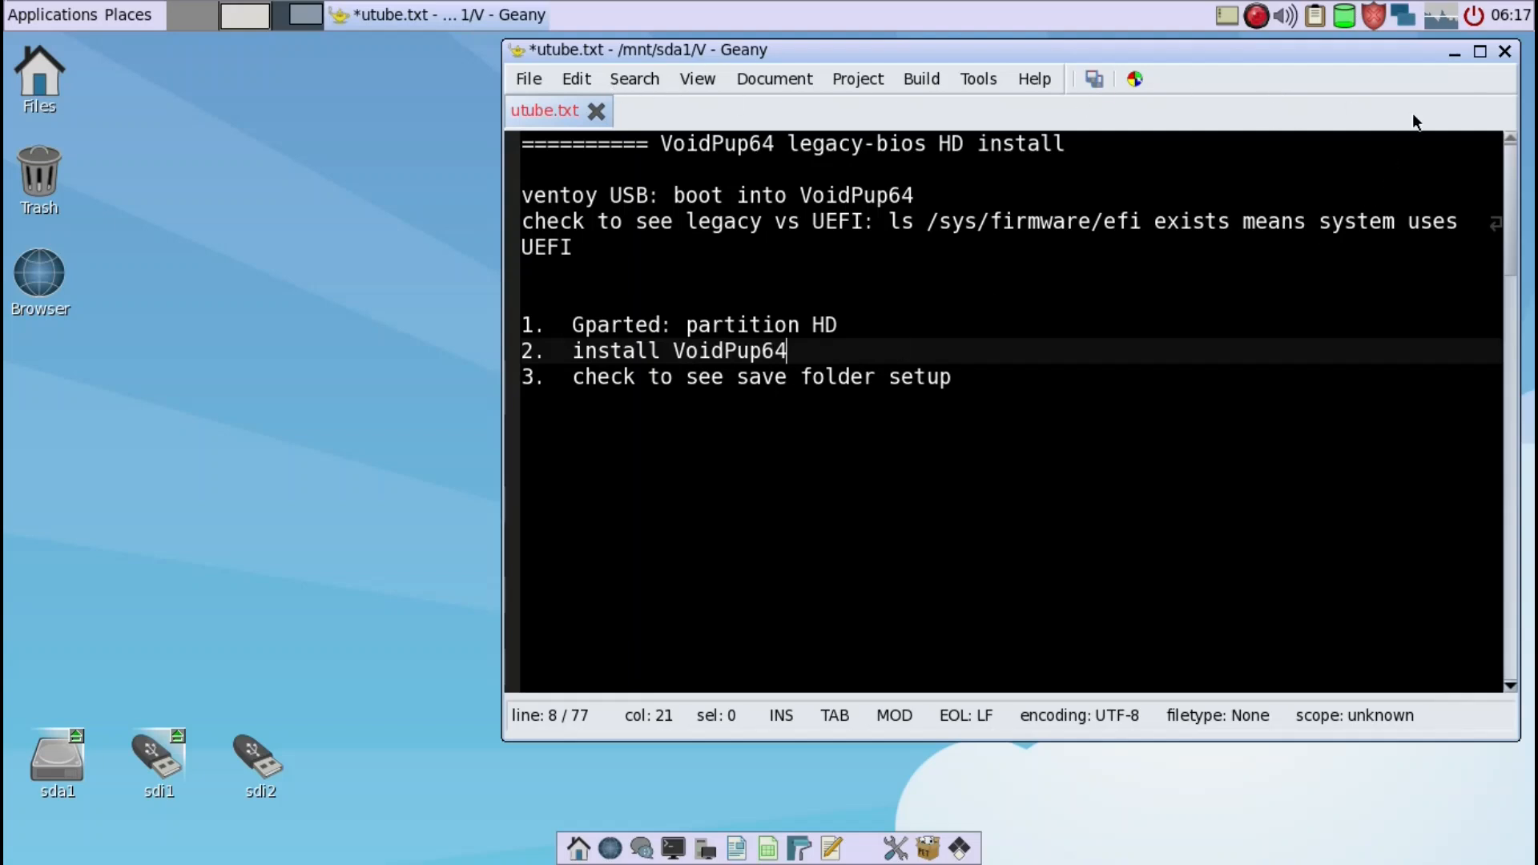
{"action": "left_click", "coordinate": [1454, 53]}
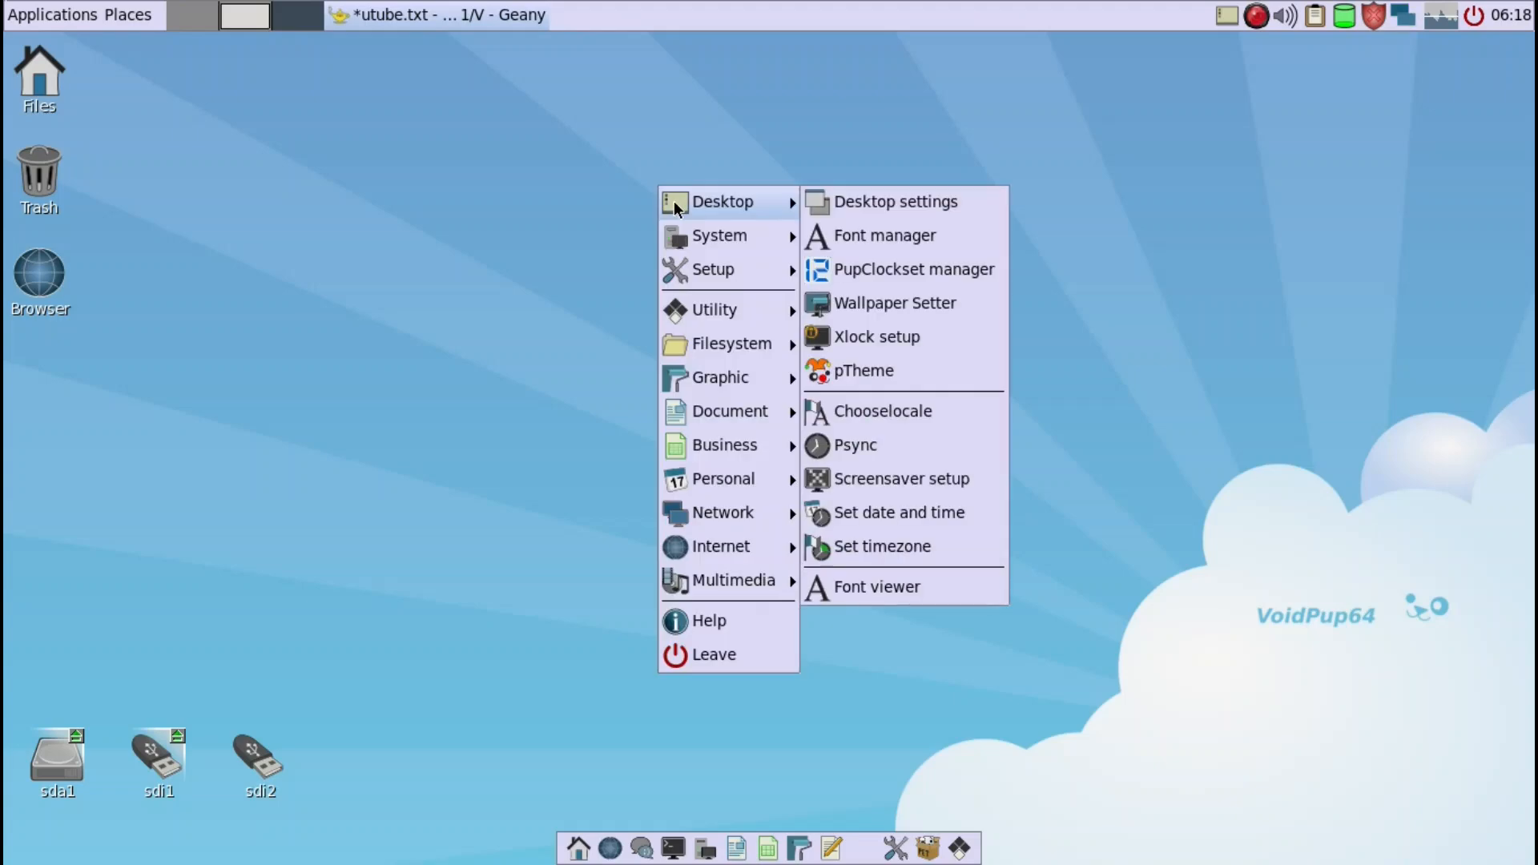
- Start Grub4Dos bootloader config for sdi, searching only within this device with a legacy compatible menu.lst, and search for installed systems
{"action": "mouse_move", "coordinate": [694, 269]}
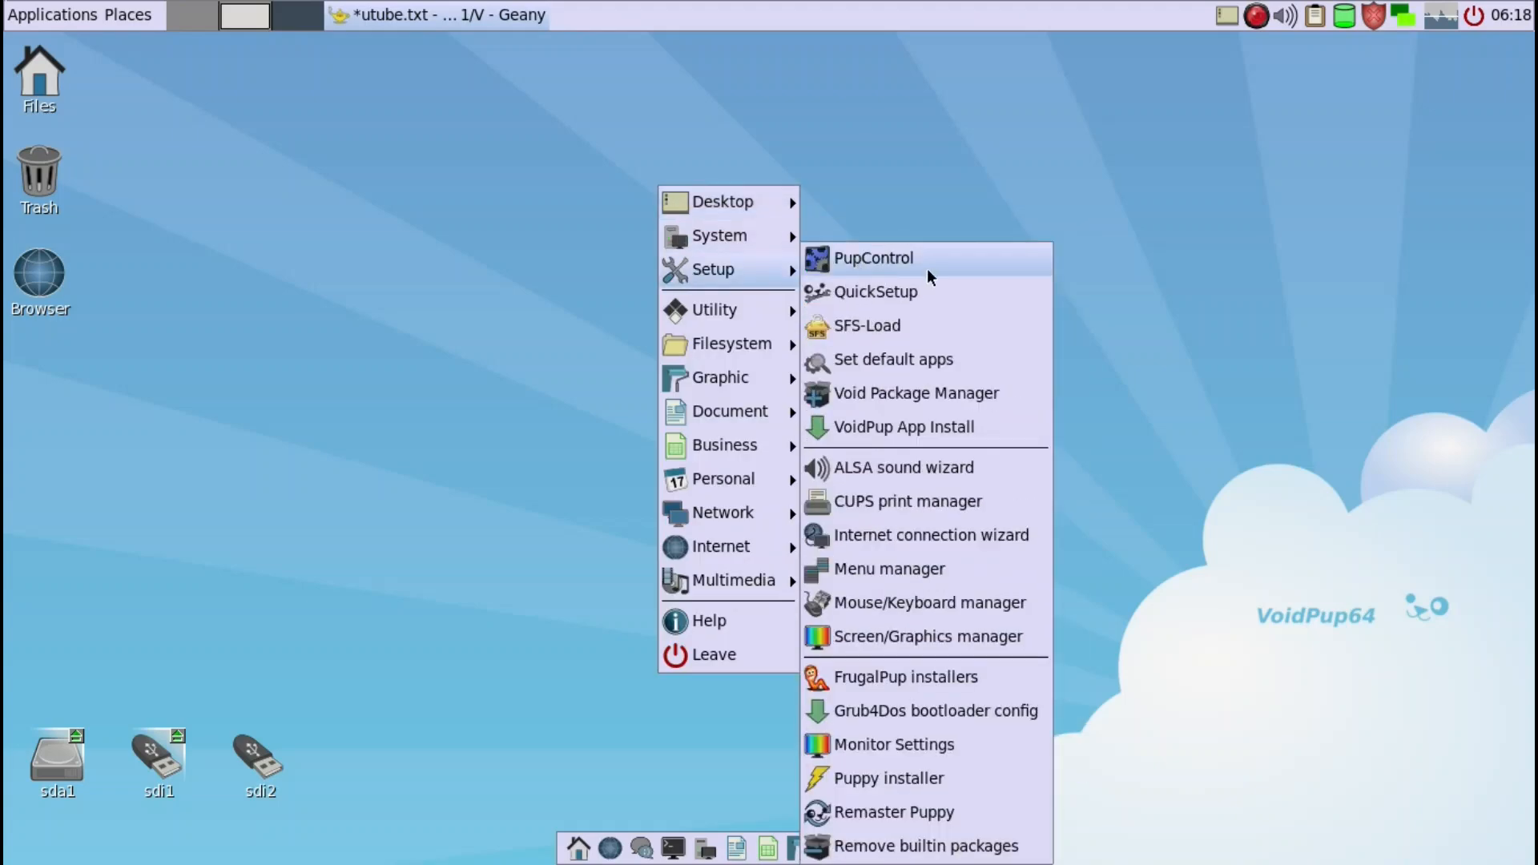
{"action": "left_click", "coordinate": [890, 711]}
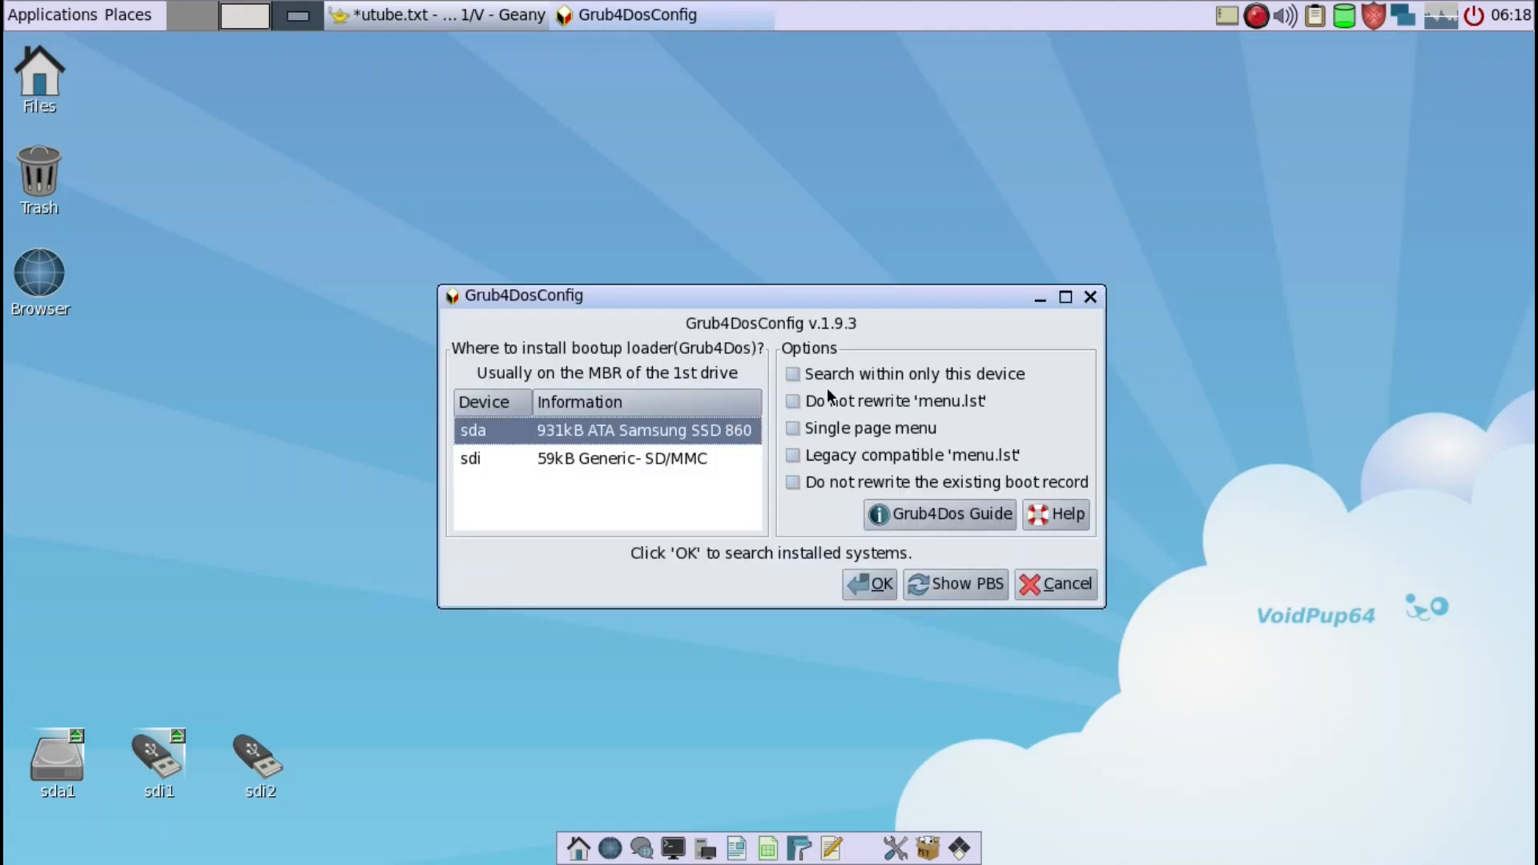
{"action": "left_click", "coordinate": [794, 380]}
{"action": "left_click", "coordinate": [793, 374]}
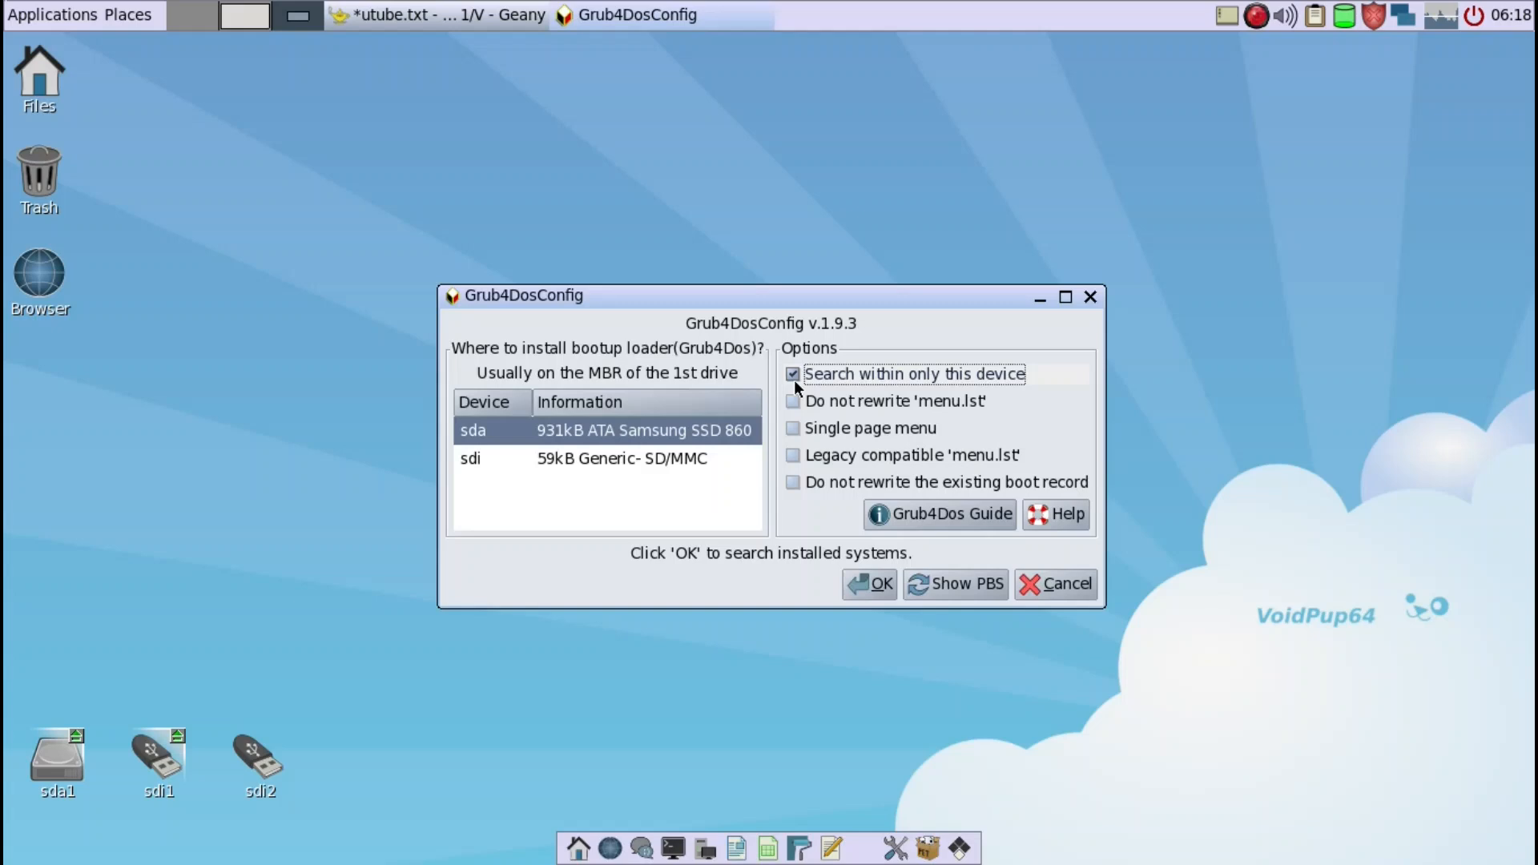
{"action": "left_click", "coordinate": [657, 460]}
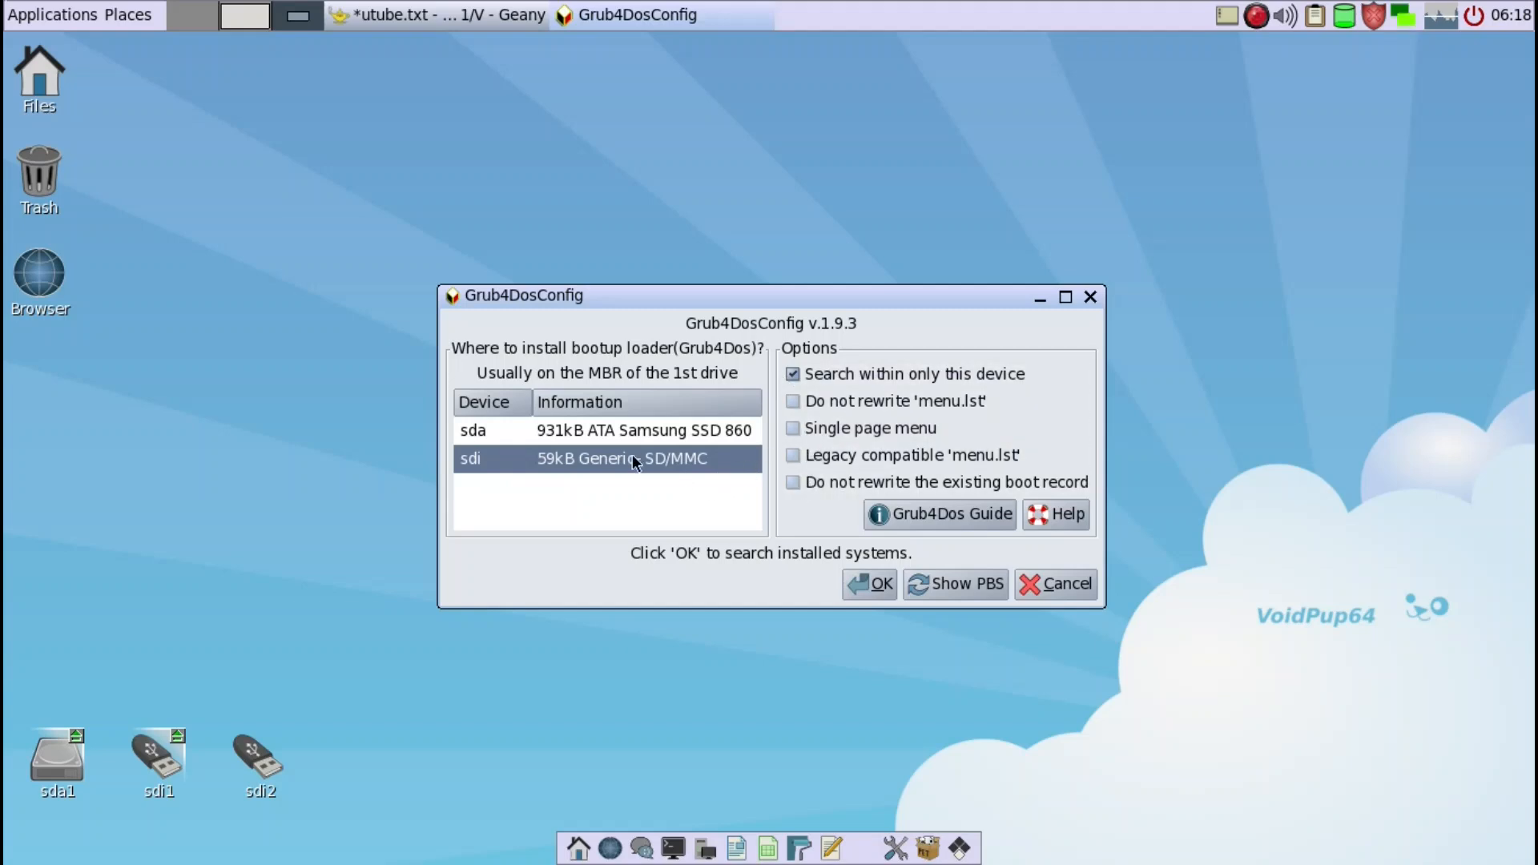
{"action": "left_click", "coordinate": [792, 456]}
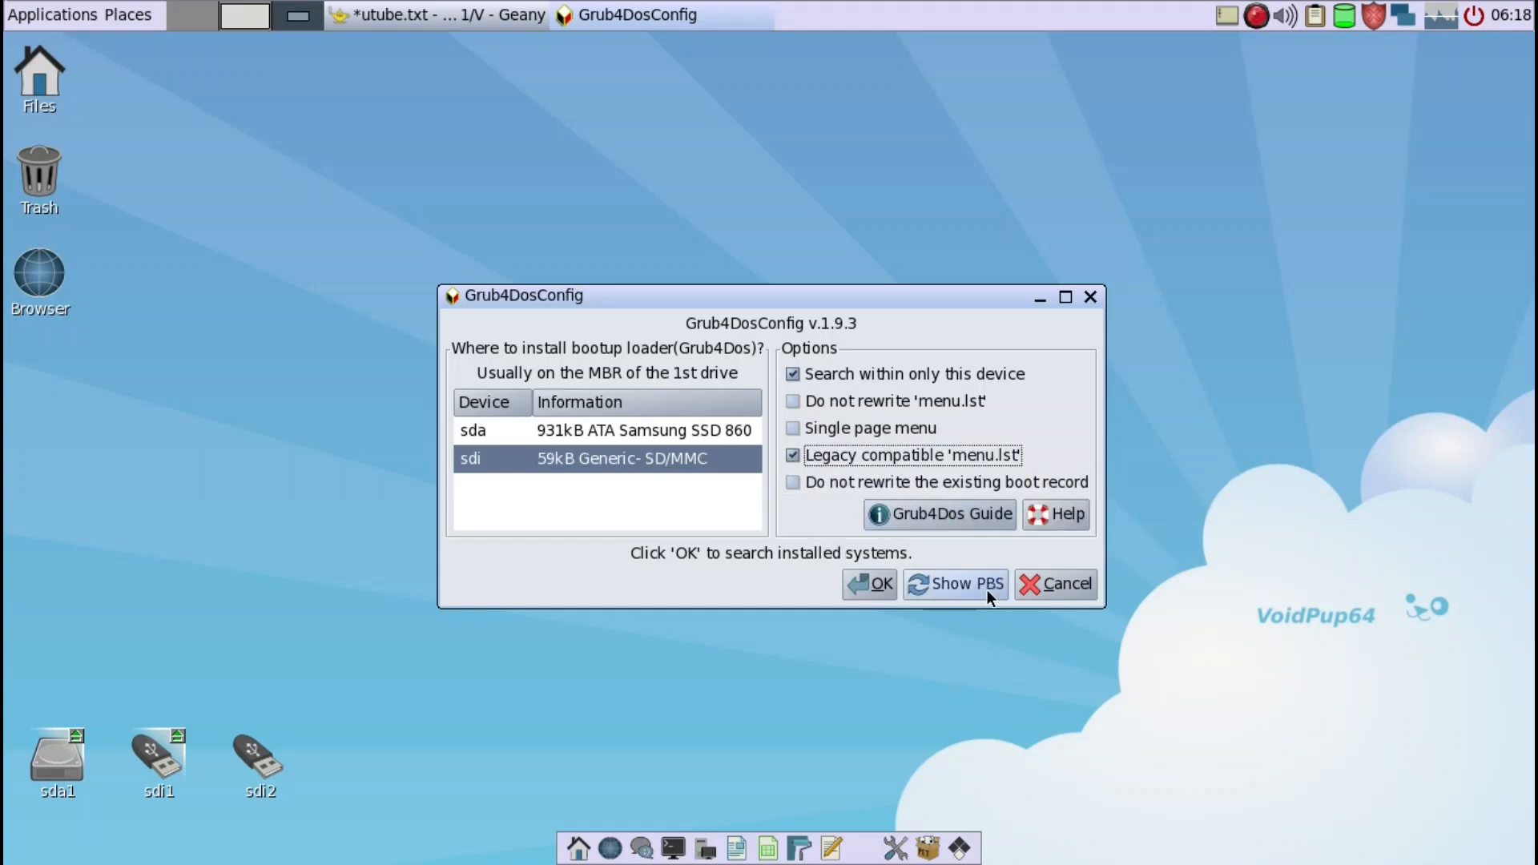
{"action": "left_click", "coordinate": [854, 583]}
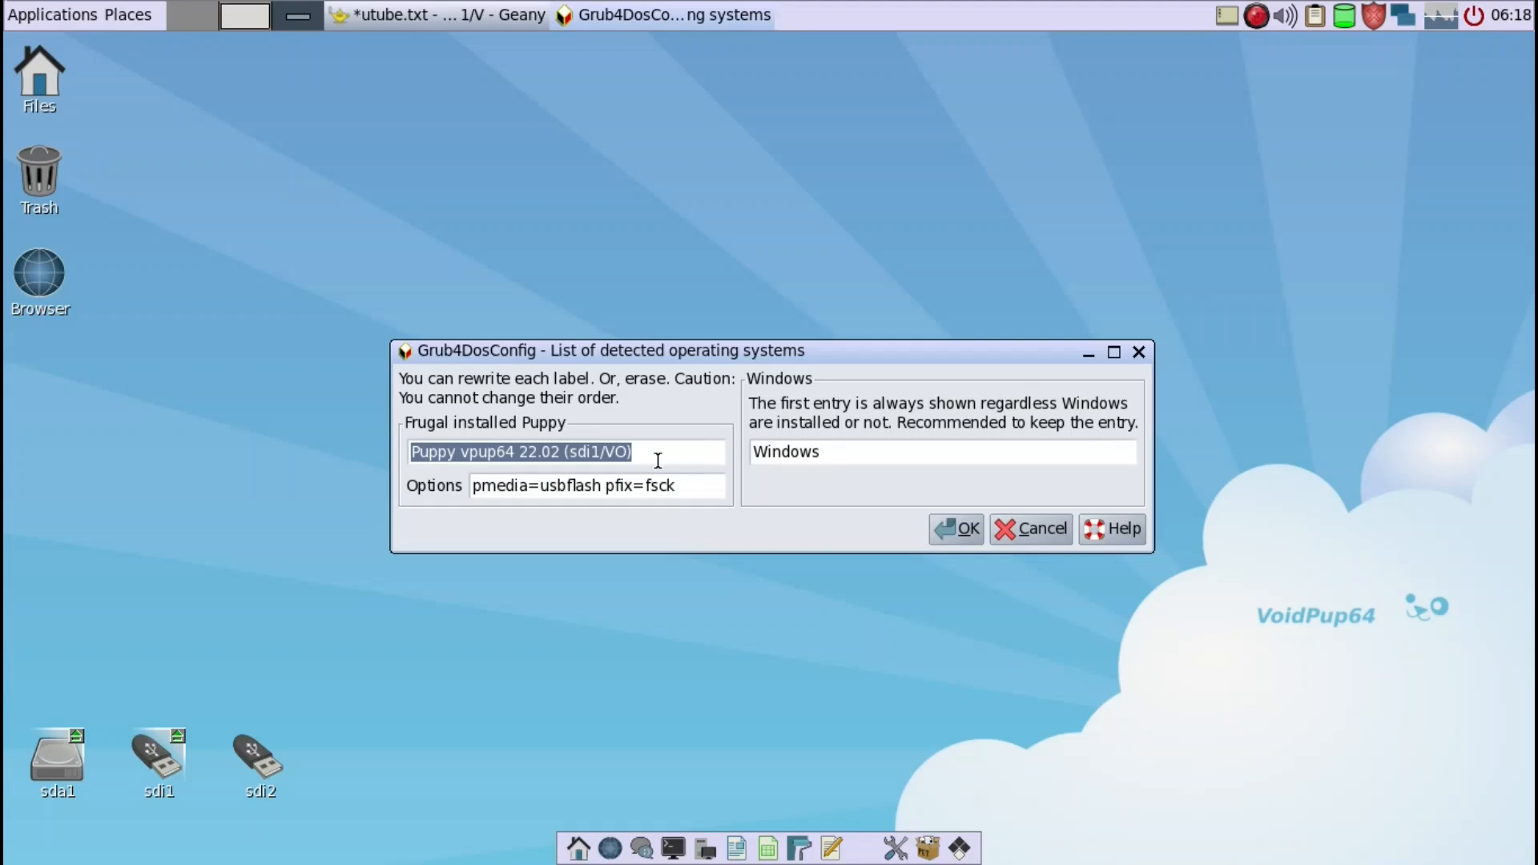
- Label the frugal installed Puppy entry VO and install the Grub4Dos boot loader on sdi
{"action": "type", "text": "VO"}
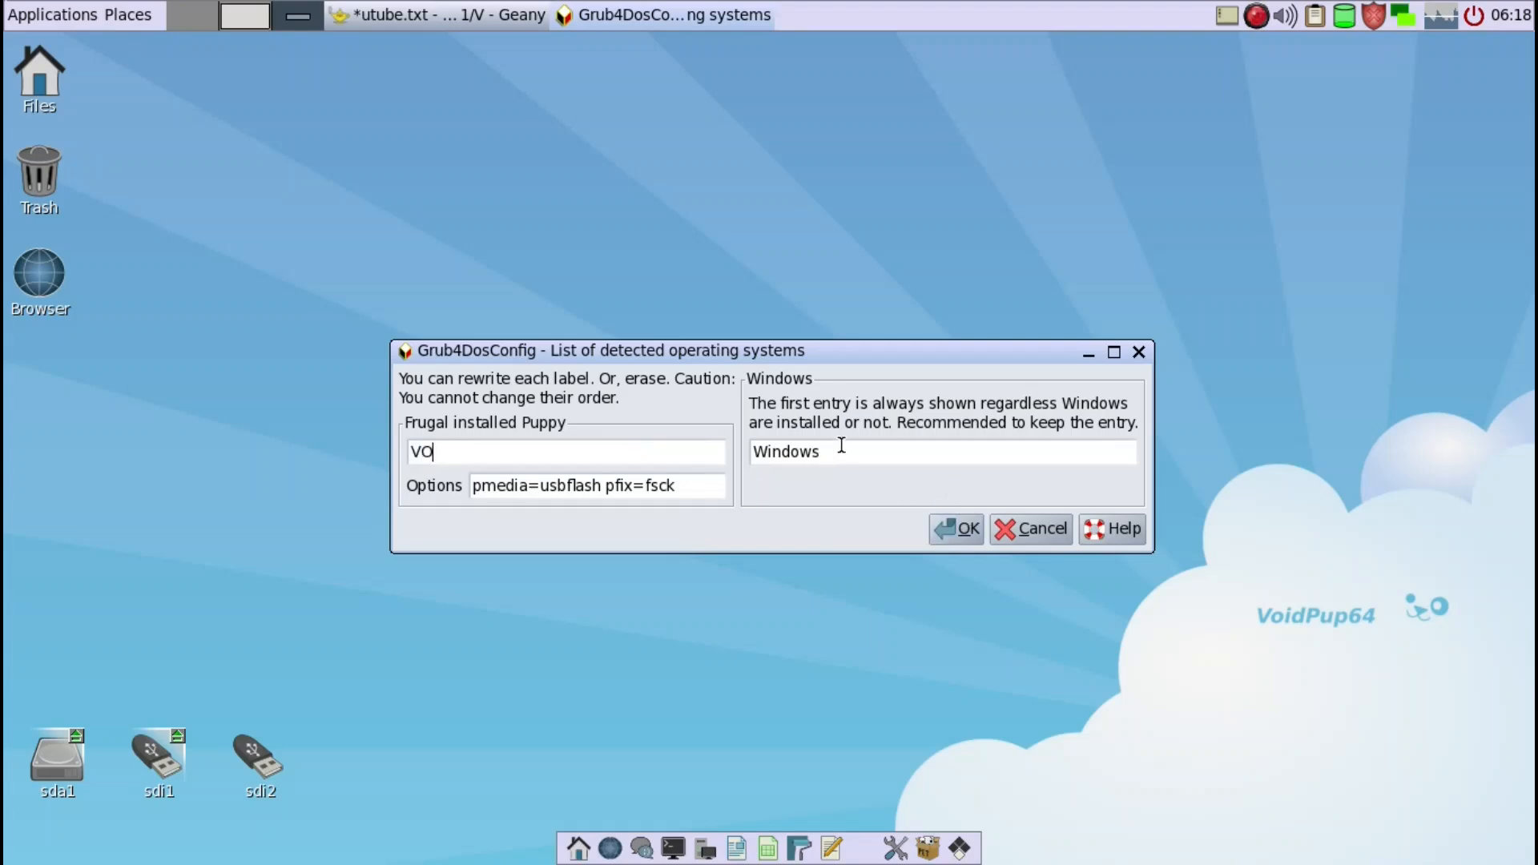
{"action": "left_click", "coordinate": [954, 531]}
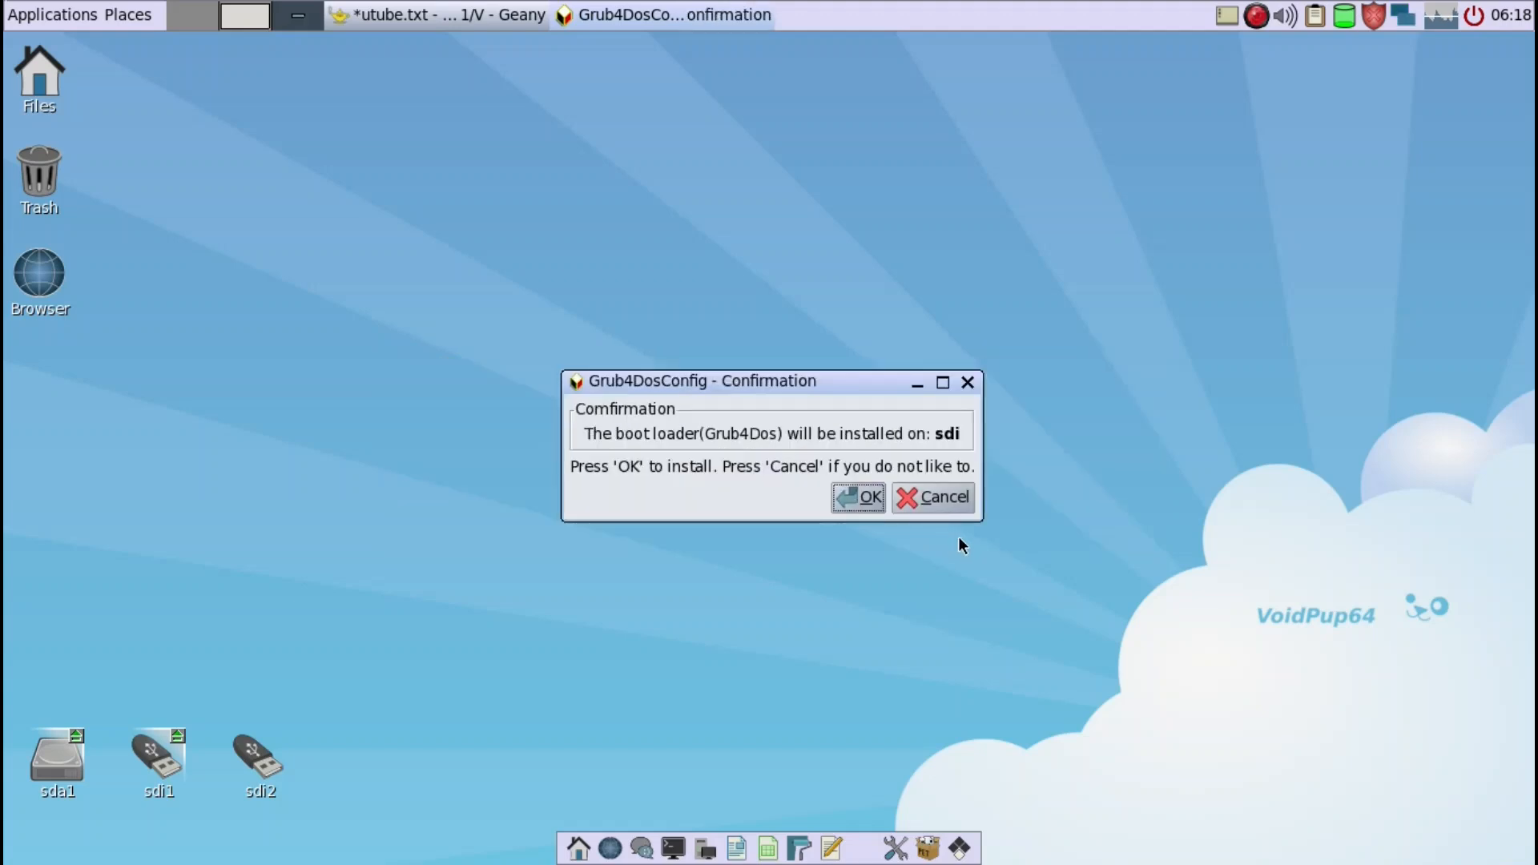
{"action": "left_click", "coordinate": [860, 501]}
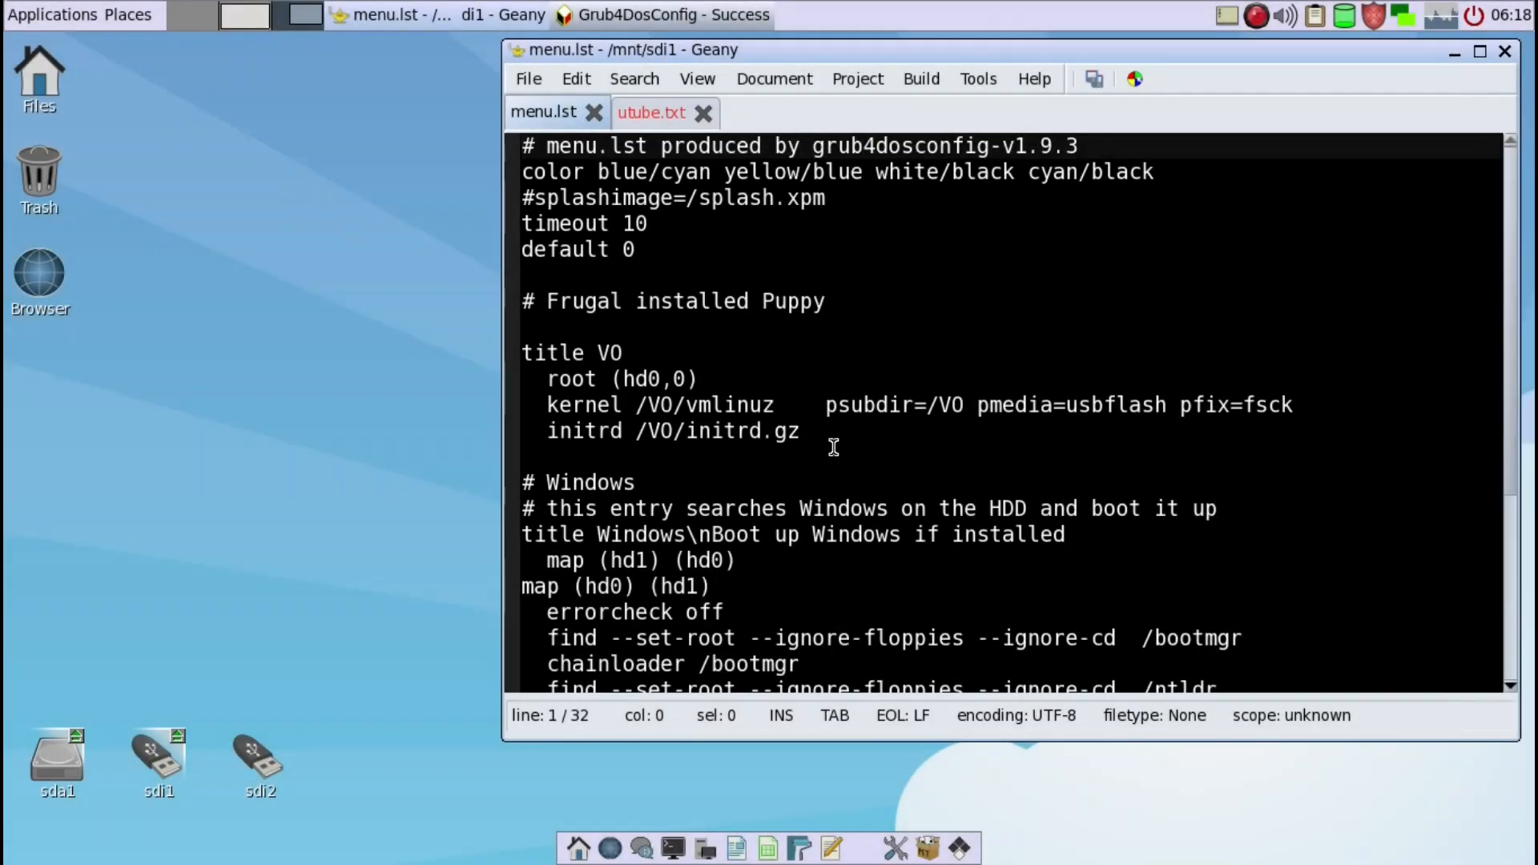
- Delete the whole Windows section and its extra blank lines from menu.lst, leaving one blank line before the Advanced Menu section
{"action": "left_click", "coordinate": [641, 352]}
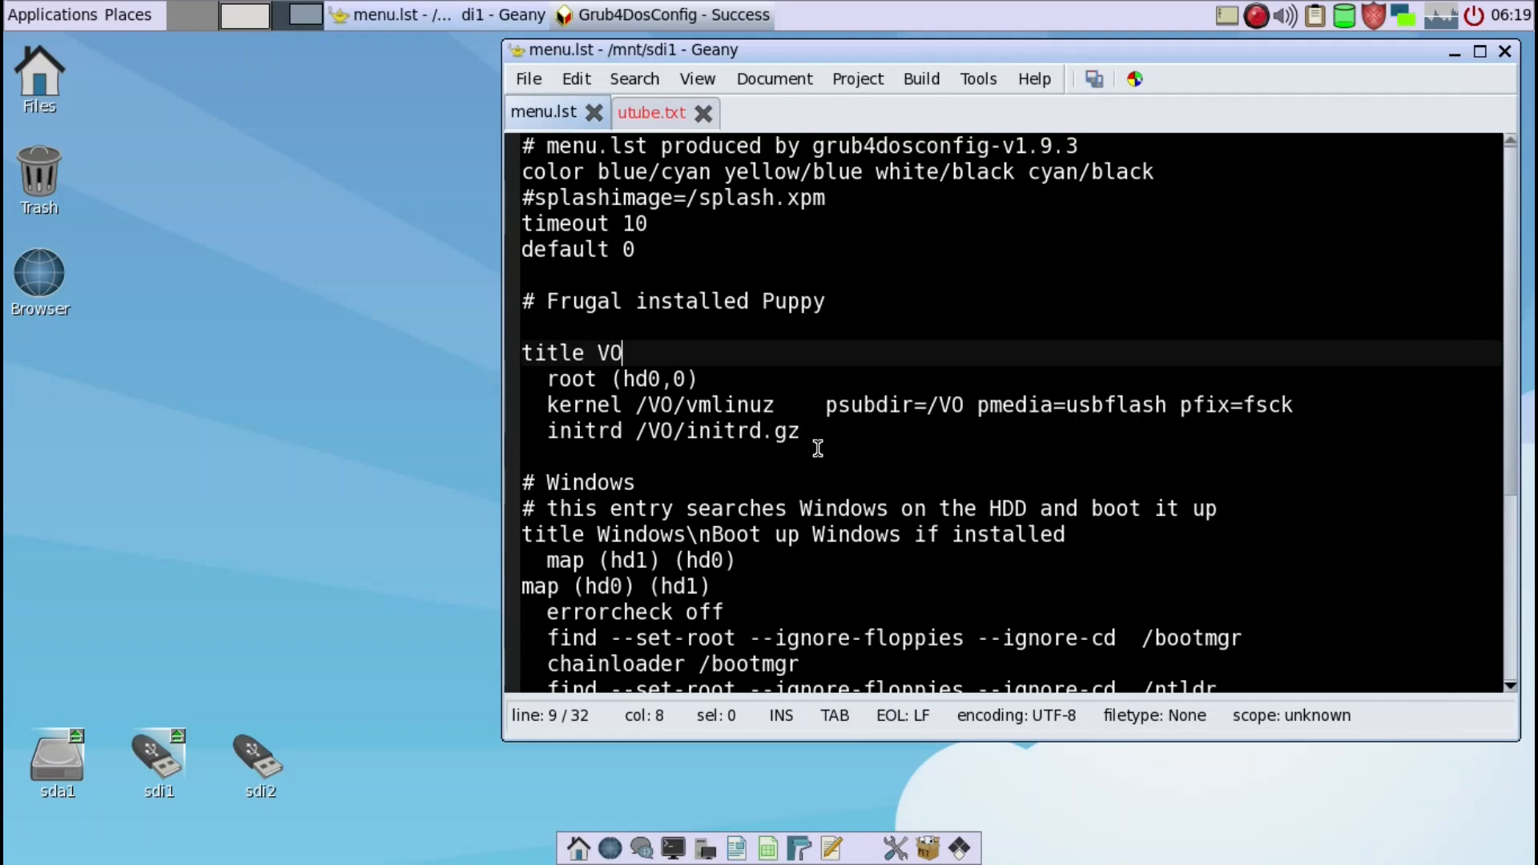
{"action": "scroll", "coordinate": [817, 447], "scroll_direction": "down", "scroll_amount": 1}
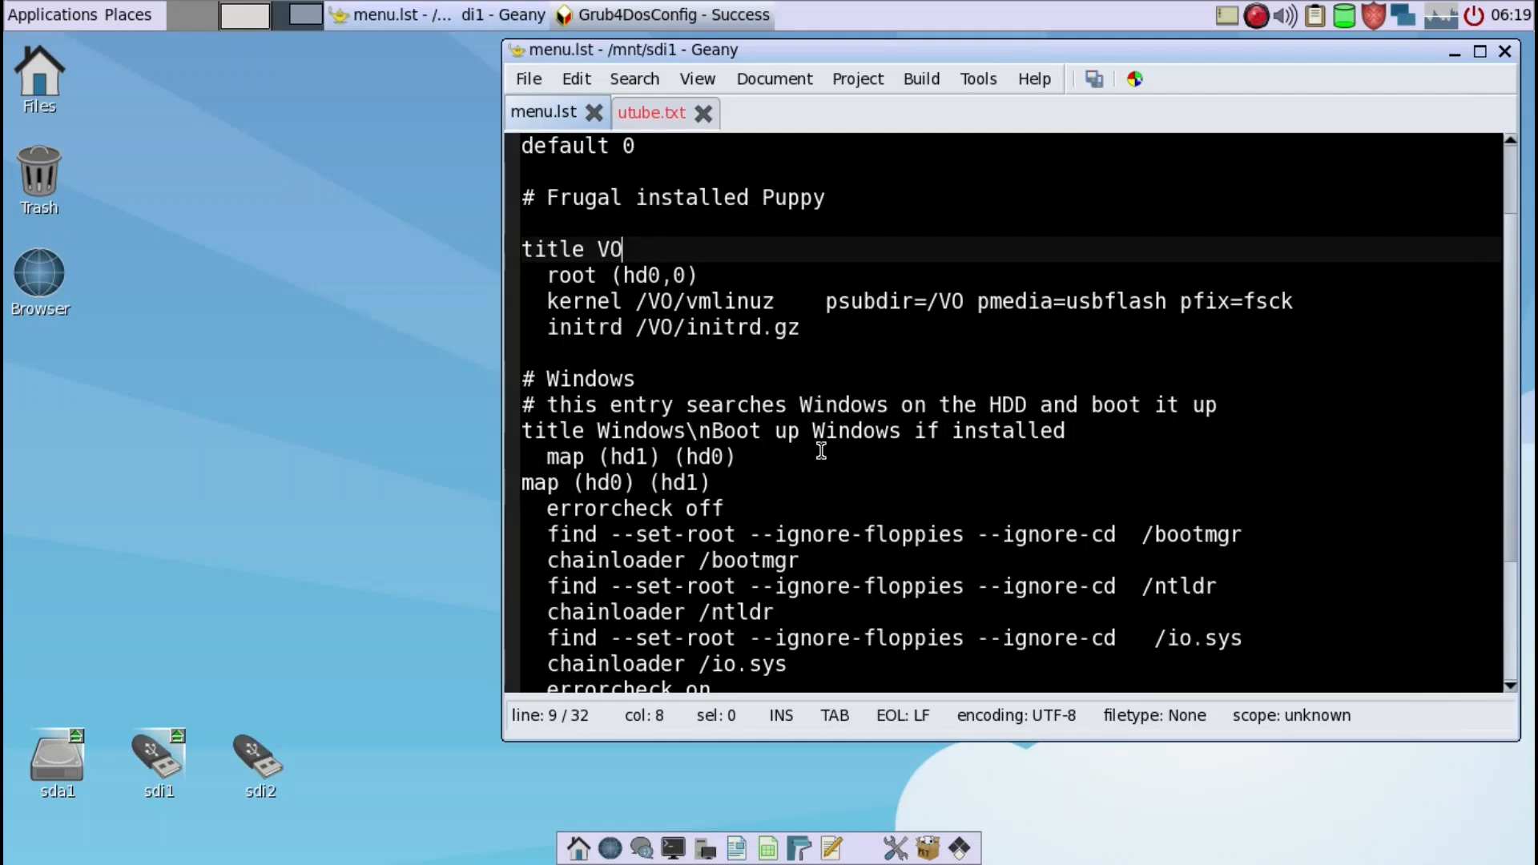
{"action": "scroll", "coordinate": [821, 450], "scroll_direction": "down", "scroll_amount": 1}
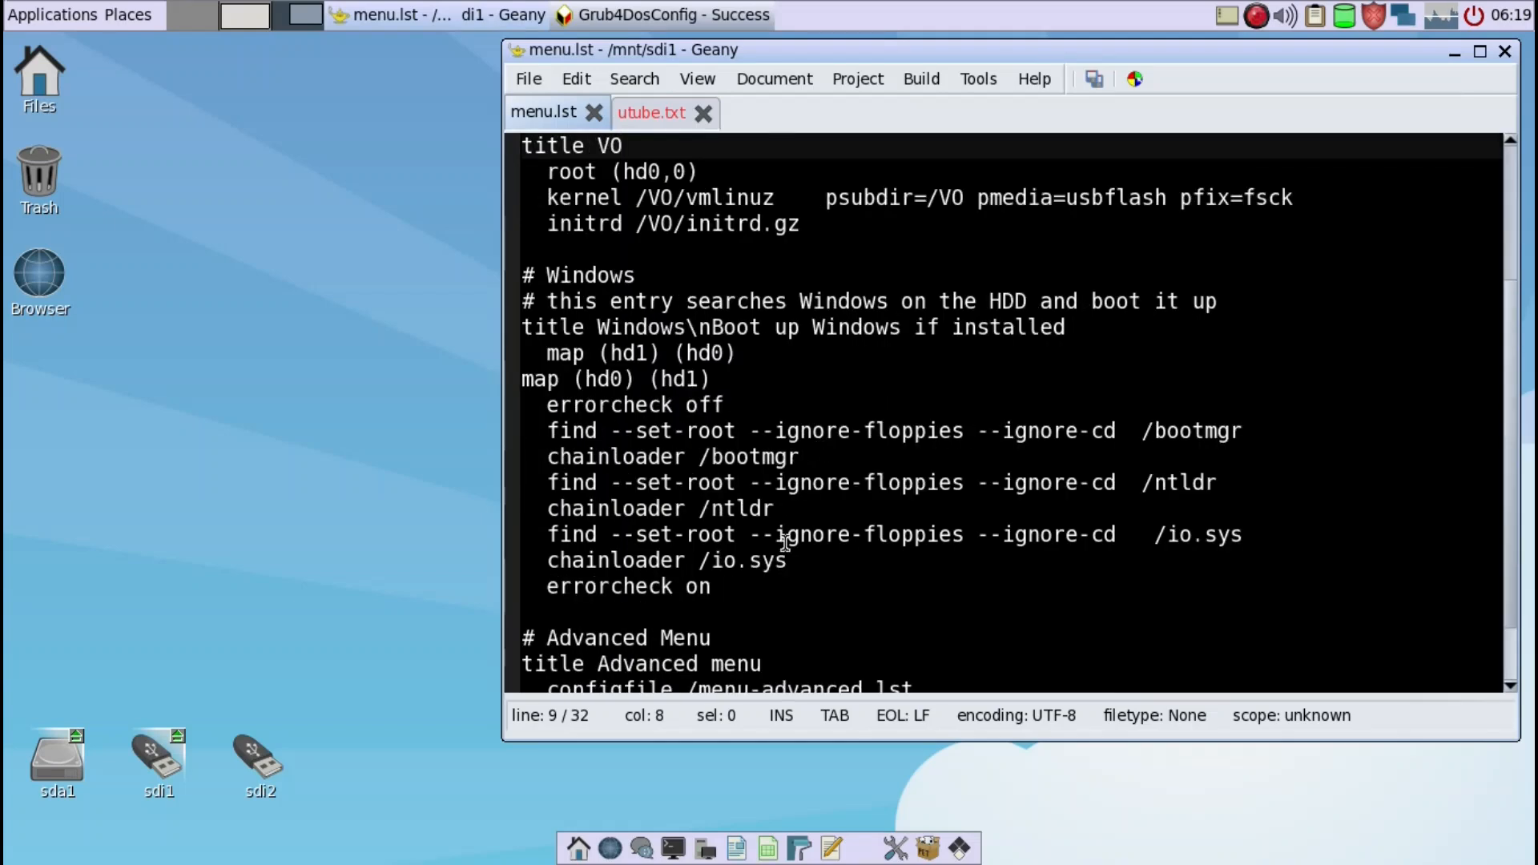
{"action": "left_click", "coordinate": [780, 580]}
{"action": "left_click_drag", "start_coordinate": [781, 581], "coordinate": [305, 275]}
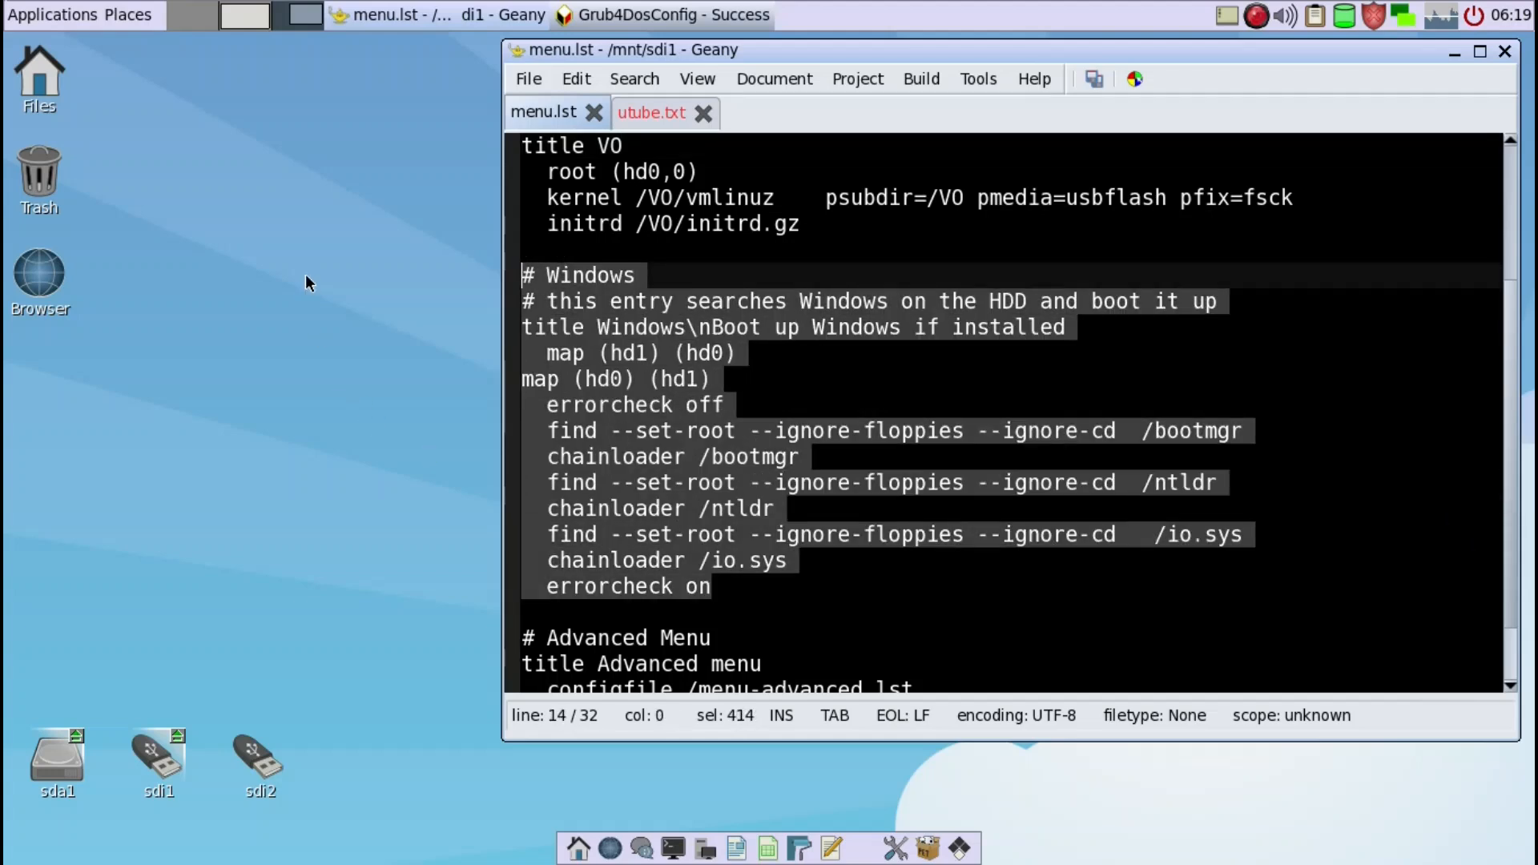
{"action": "key", "text": "Delete"}
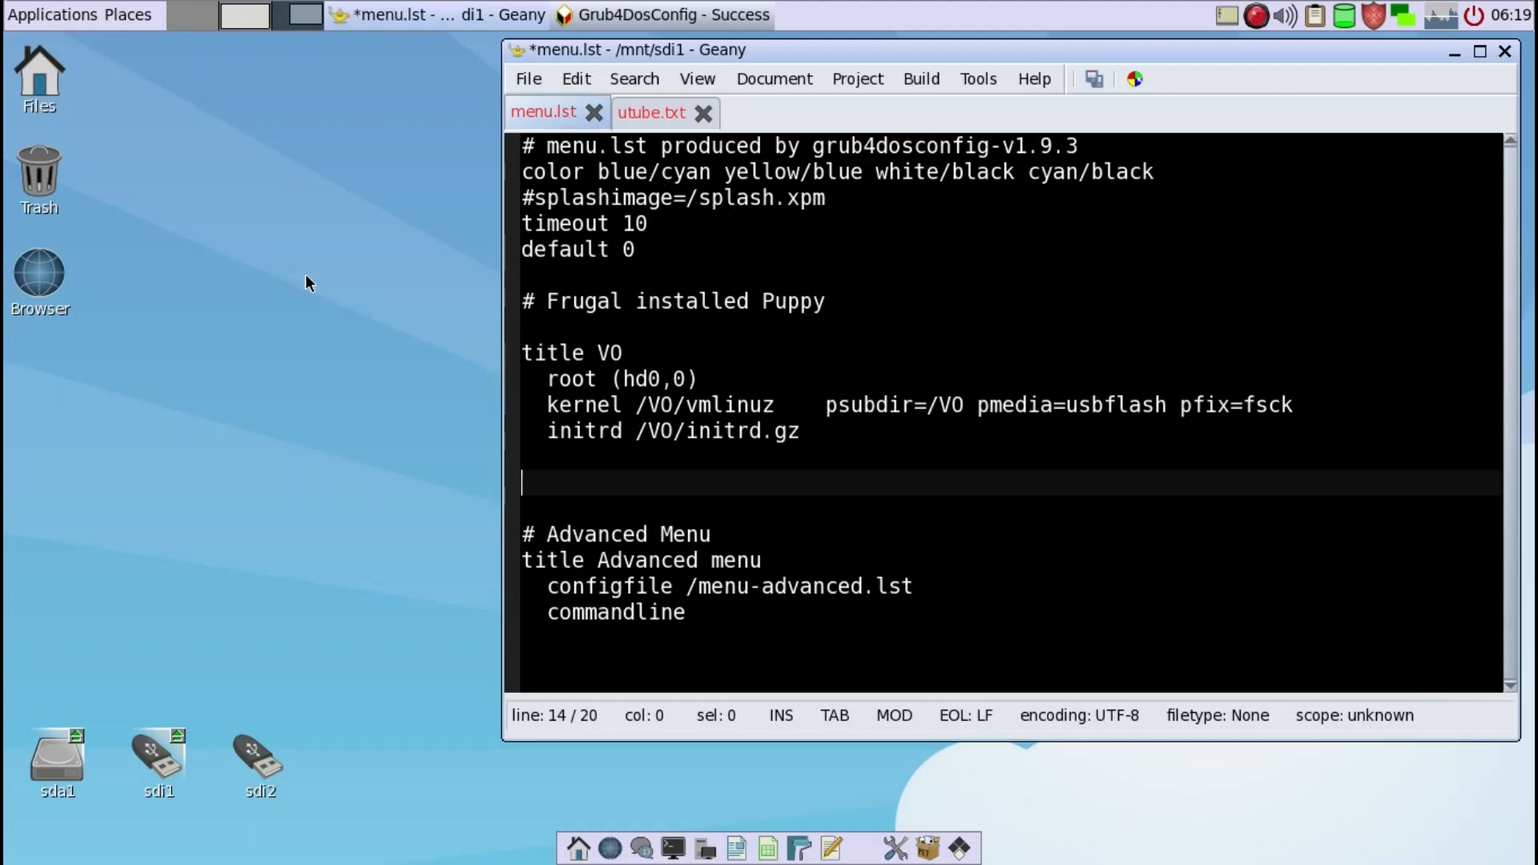
{"action": "key", "text": "Delete"}
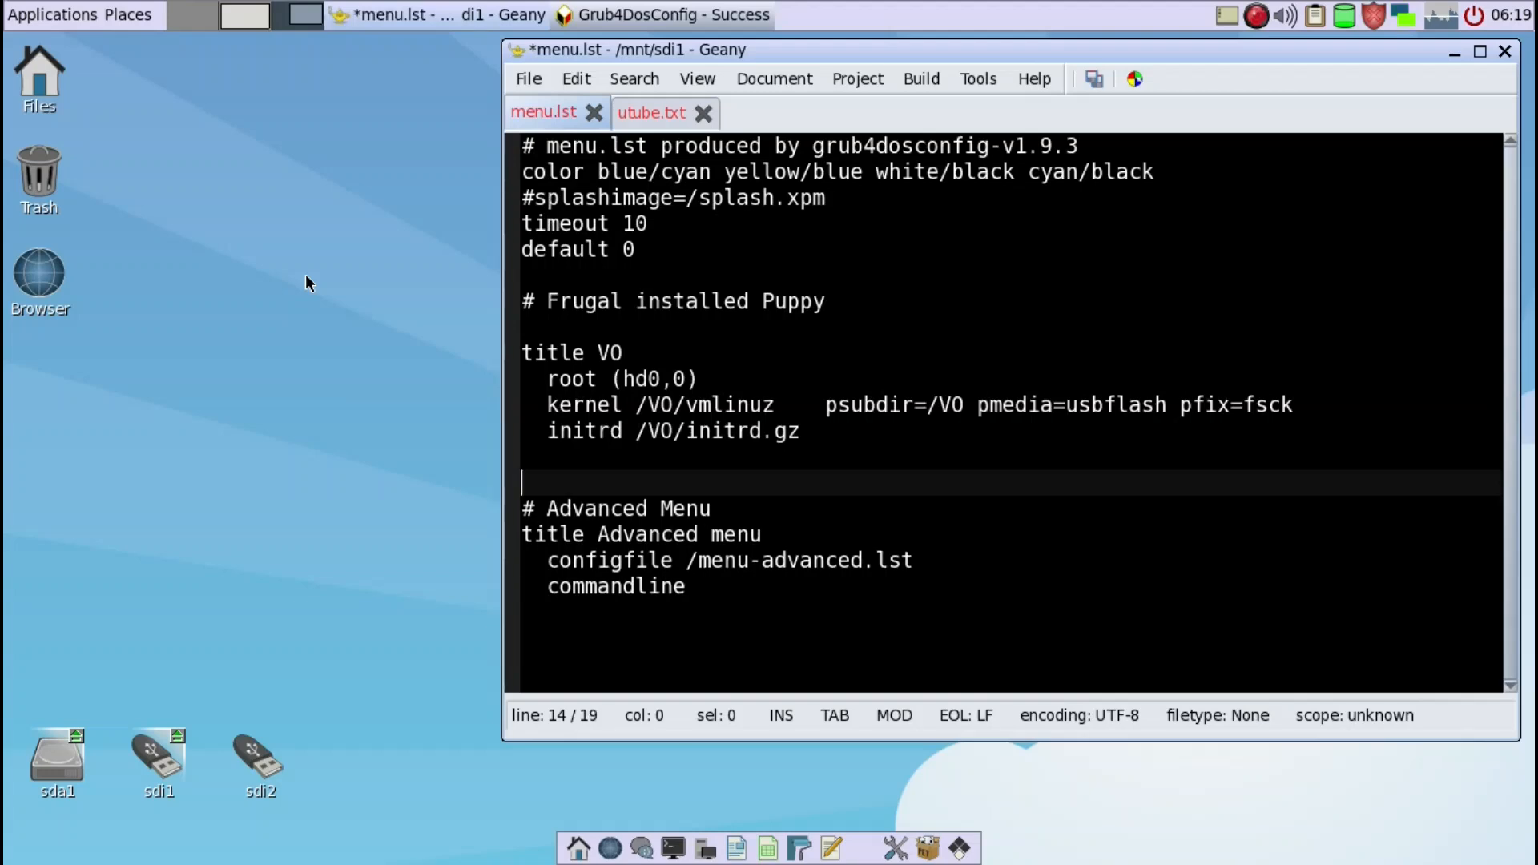
{"action": "key", "text": "Delete"}
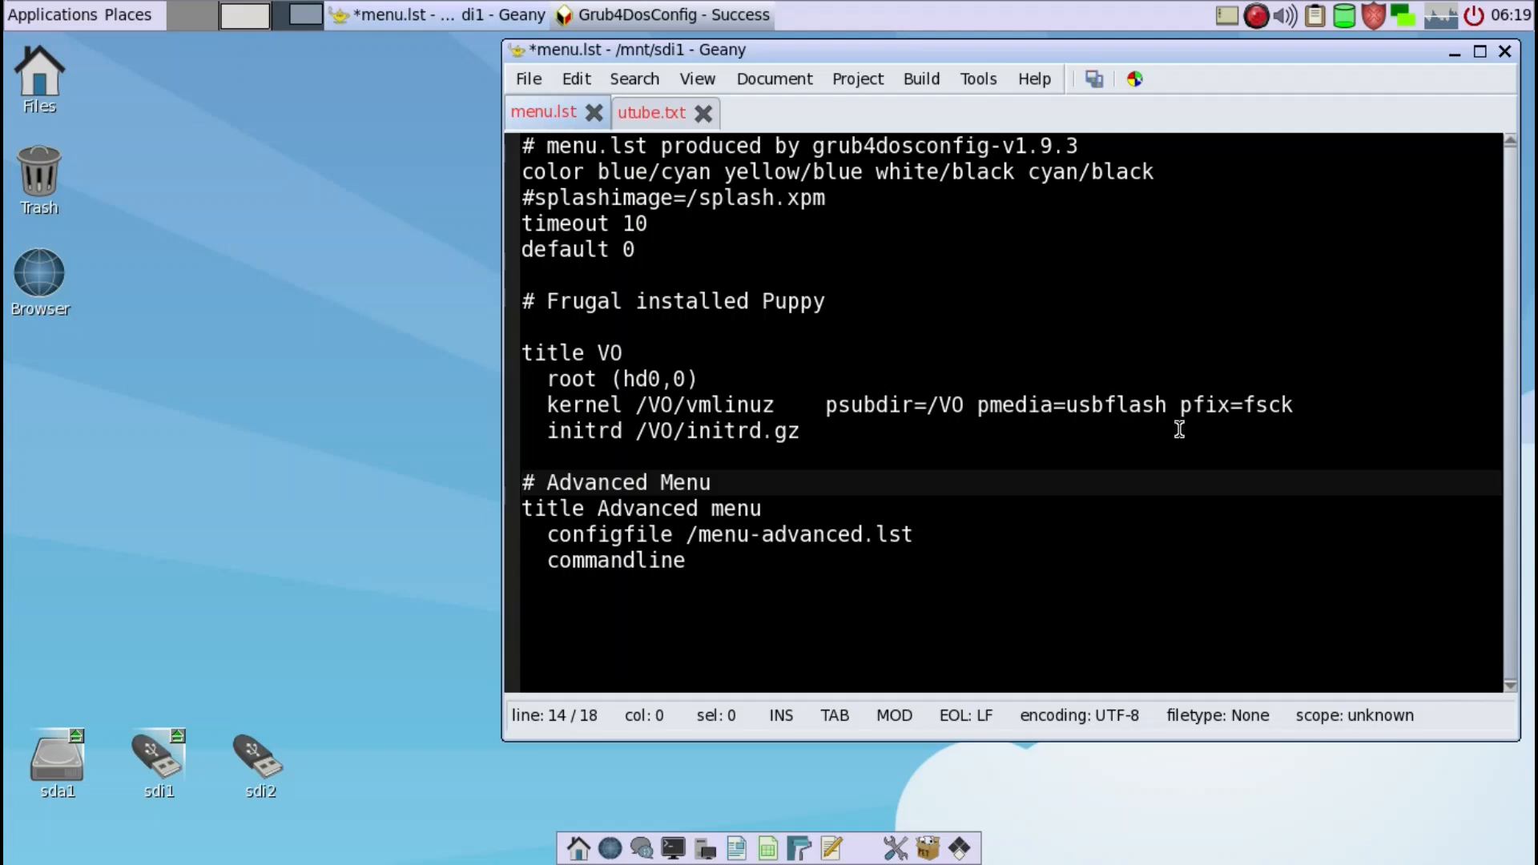
- Insert psave=SAV:/save/ before pfix=fsck on the VO entry's kernel line in menu.lst
{"action": "left_click_drag", "start_coordinate": [959, 54], "coordinate": [850, 56]}
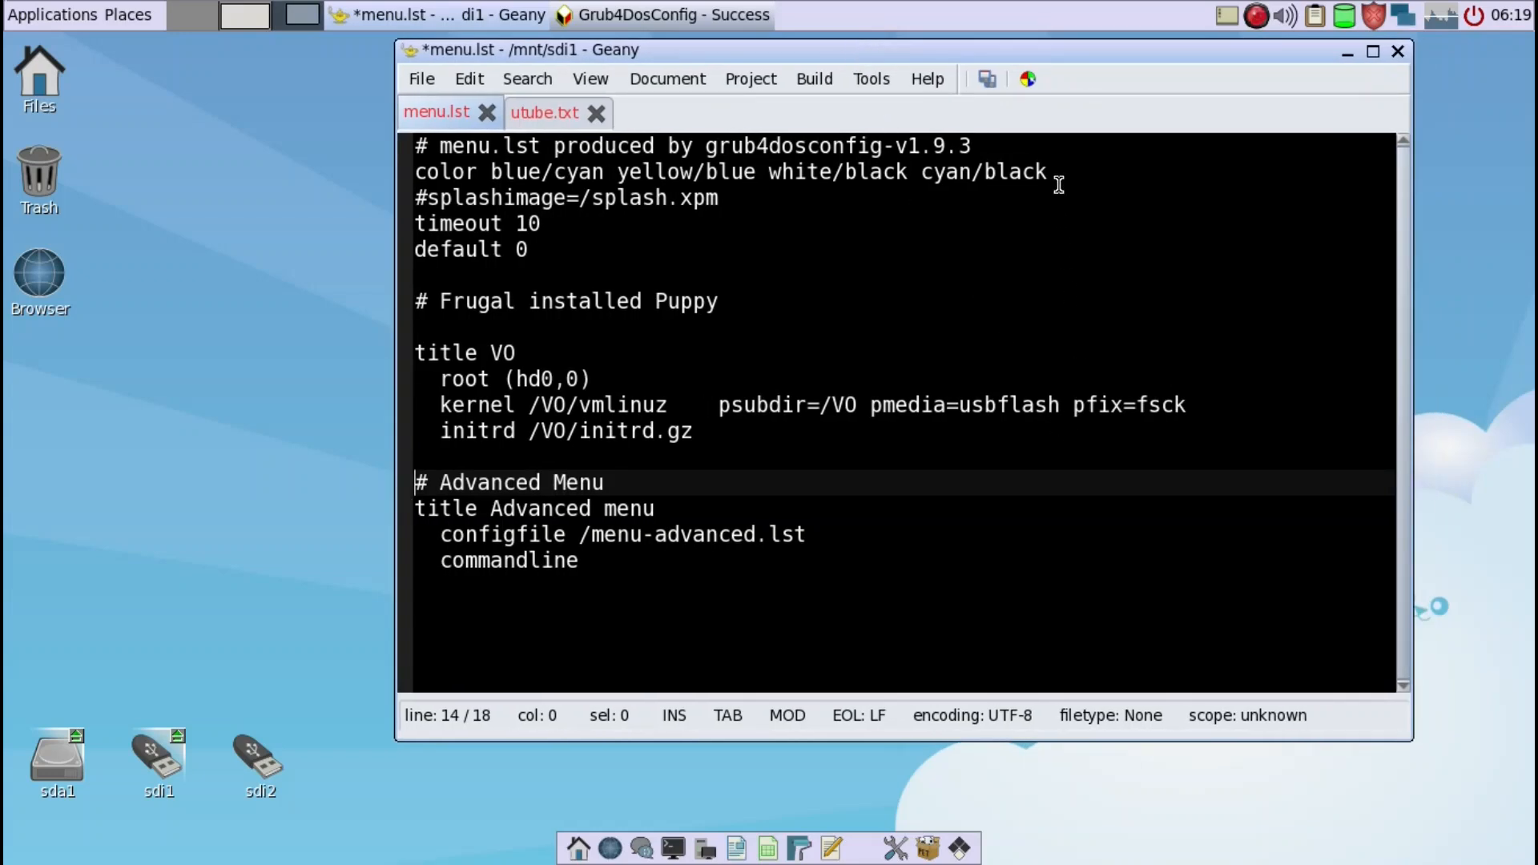
{"action": "left_click_drag", "start_coordinate": [1023, 56], "coordinate": [1010, 49]}
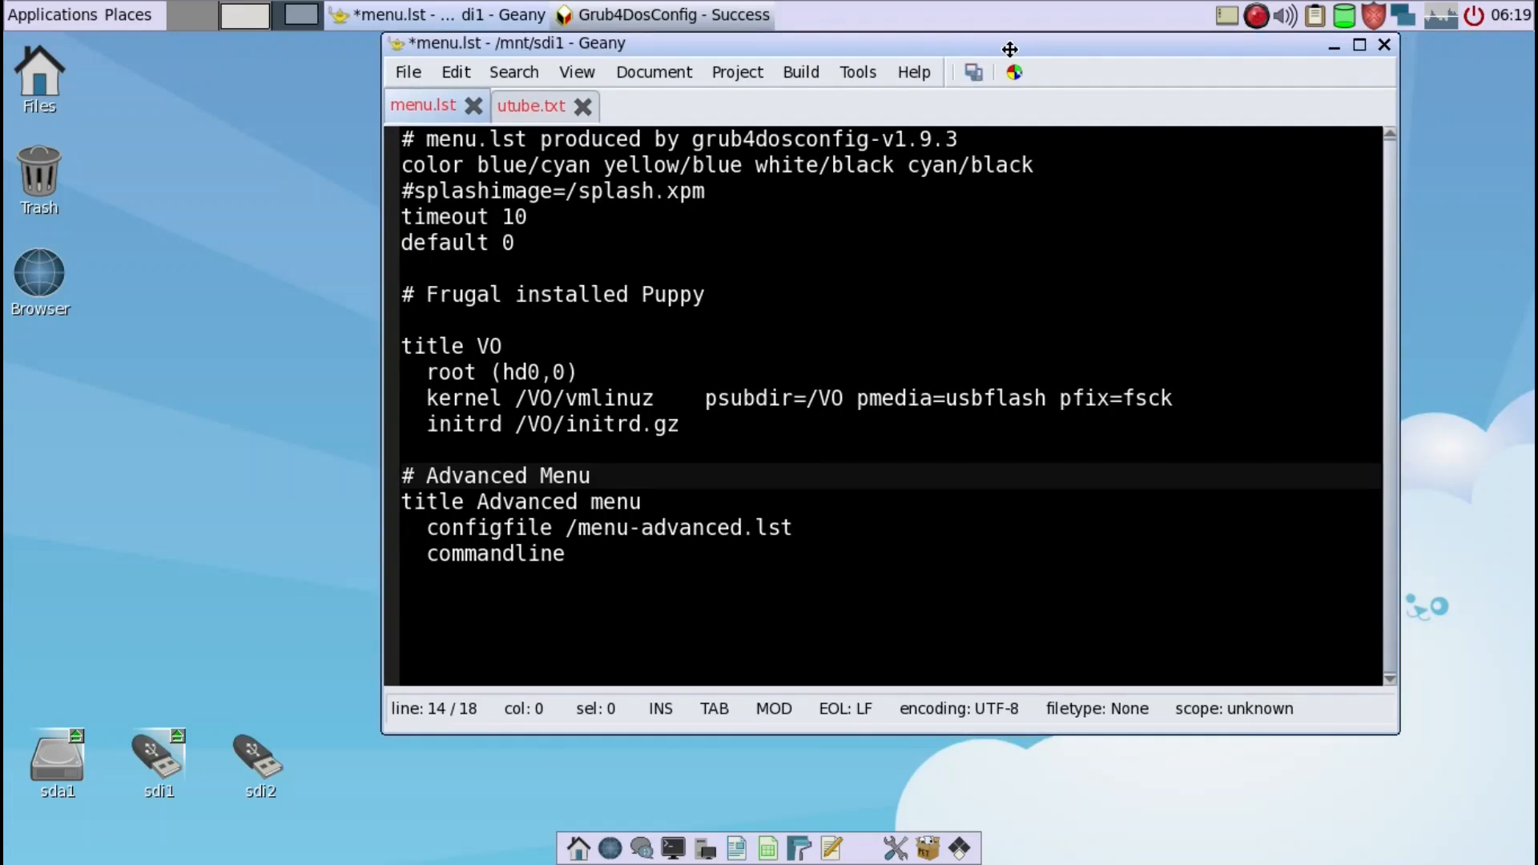
{"action": "left_click", "coordinate": [1061, 398]}
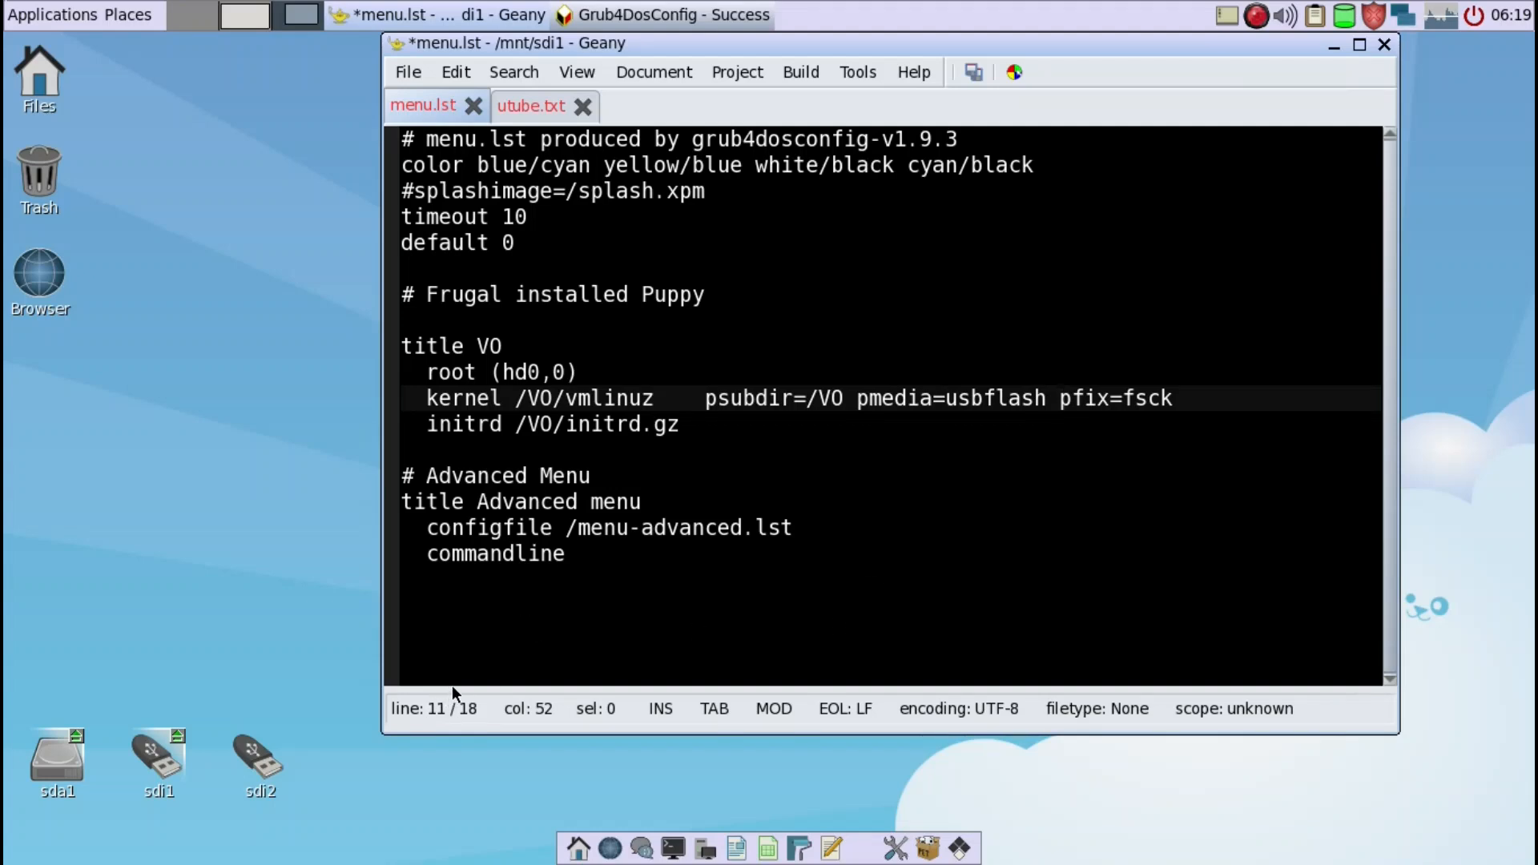
{"action": "type", "text": "psave"}
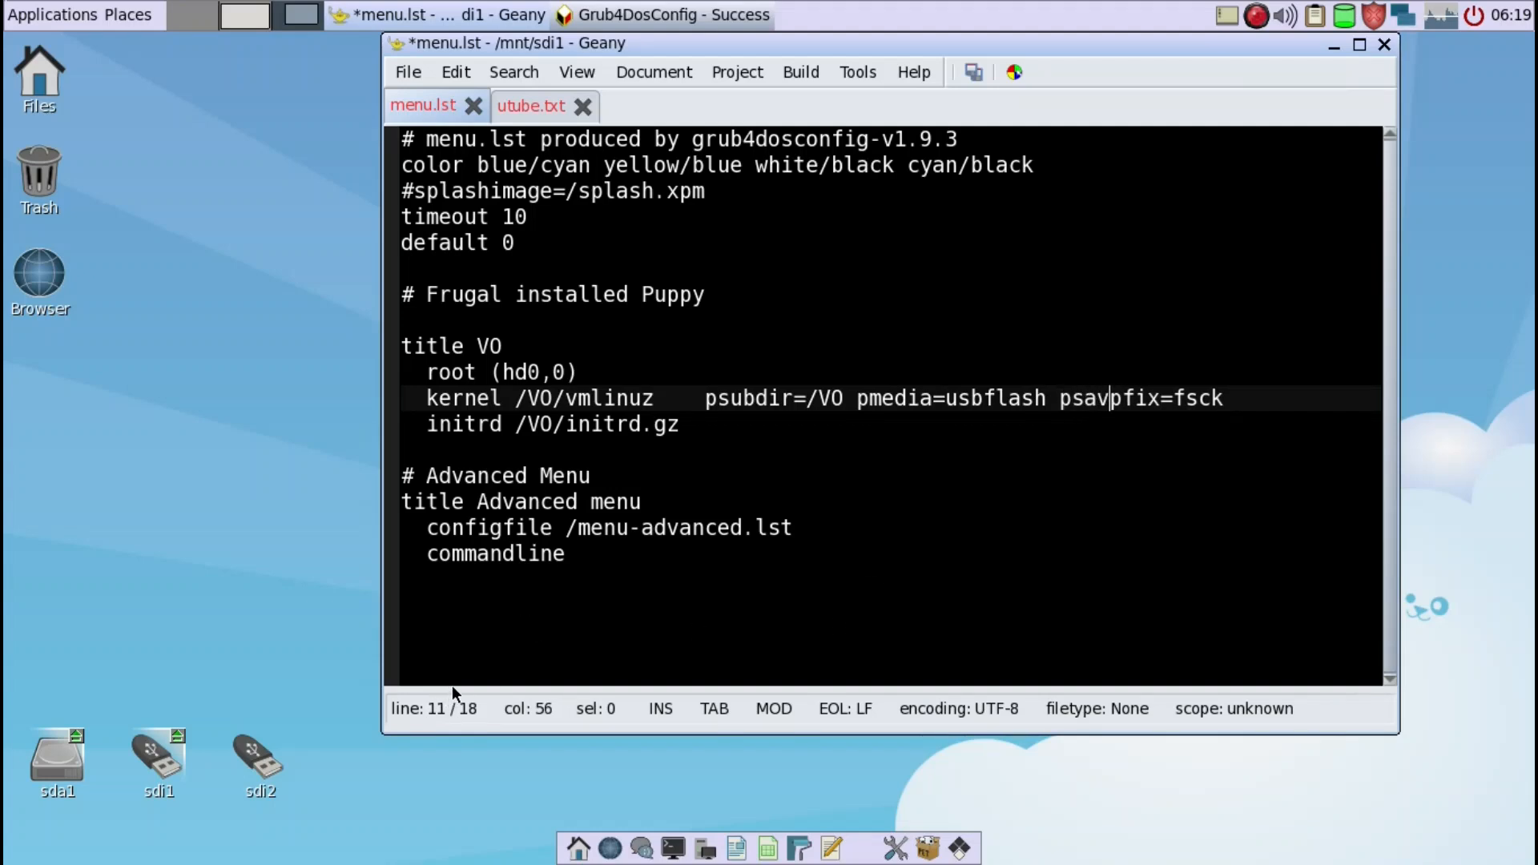
{"action": "type", "text": "="}
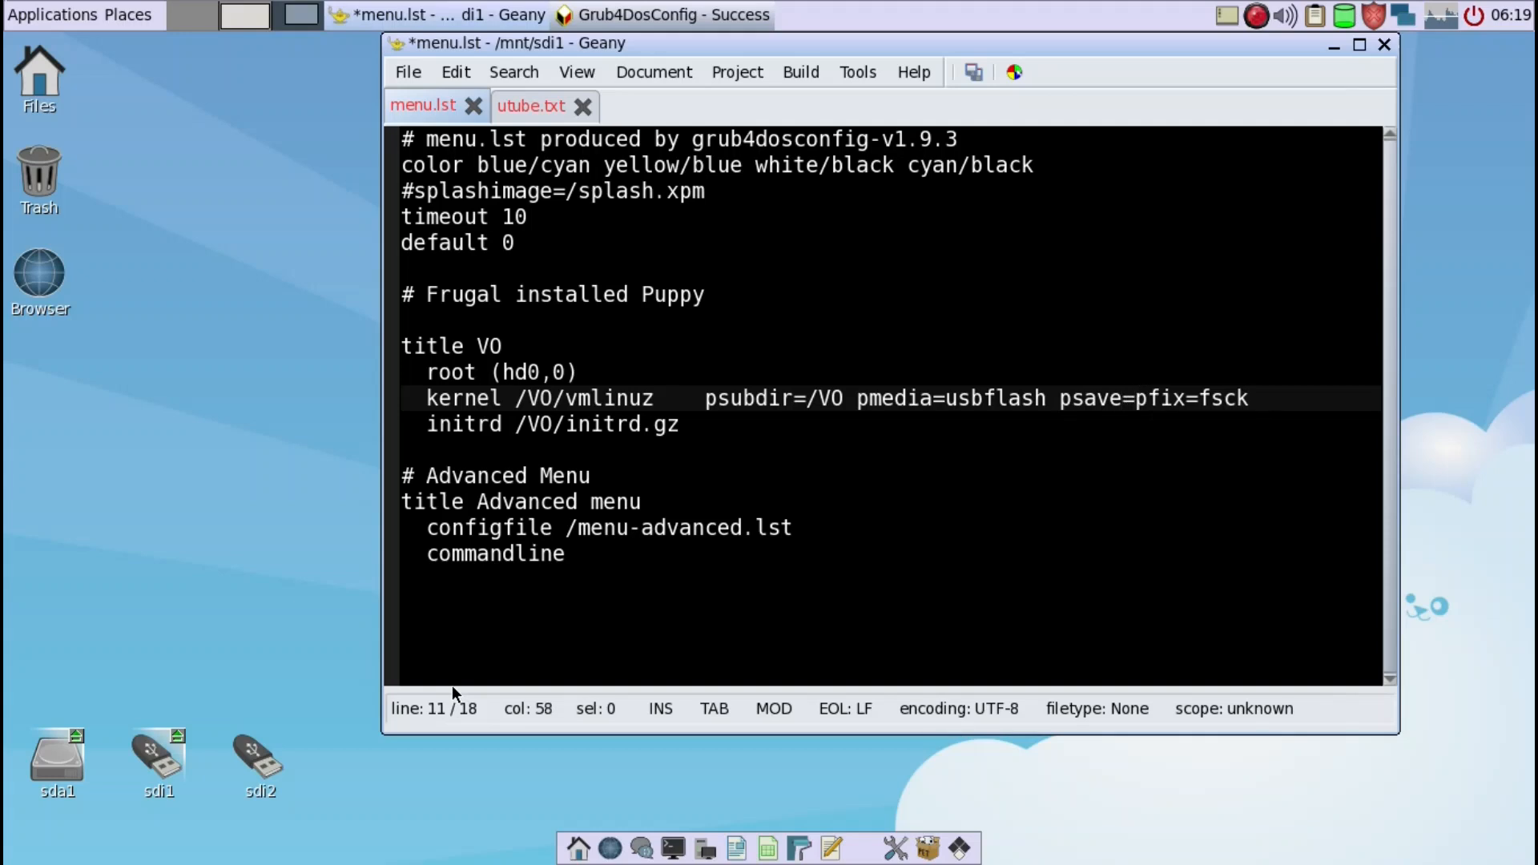
{"action": "type", "text": "SAV"}
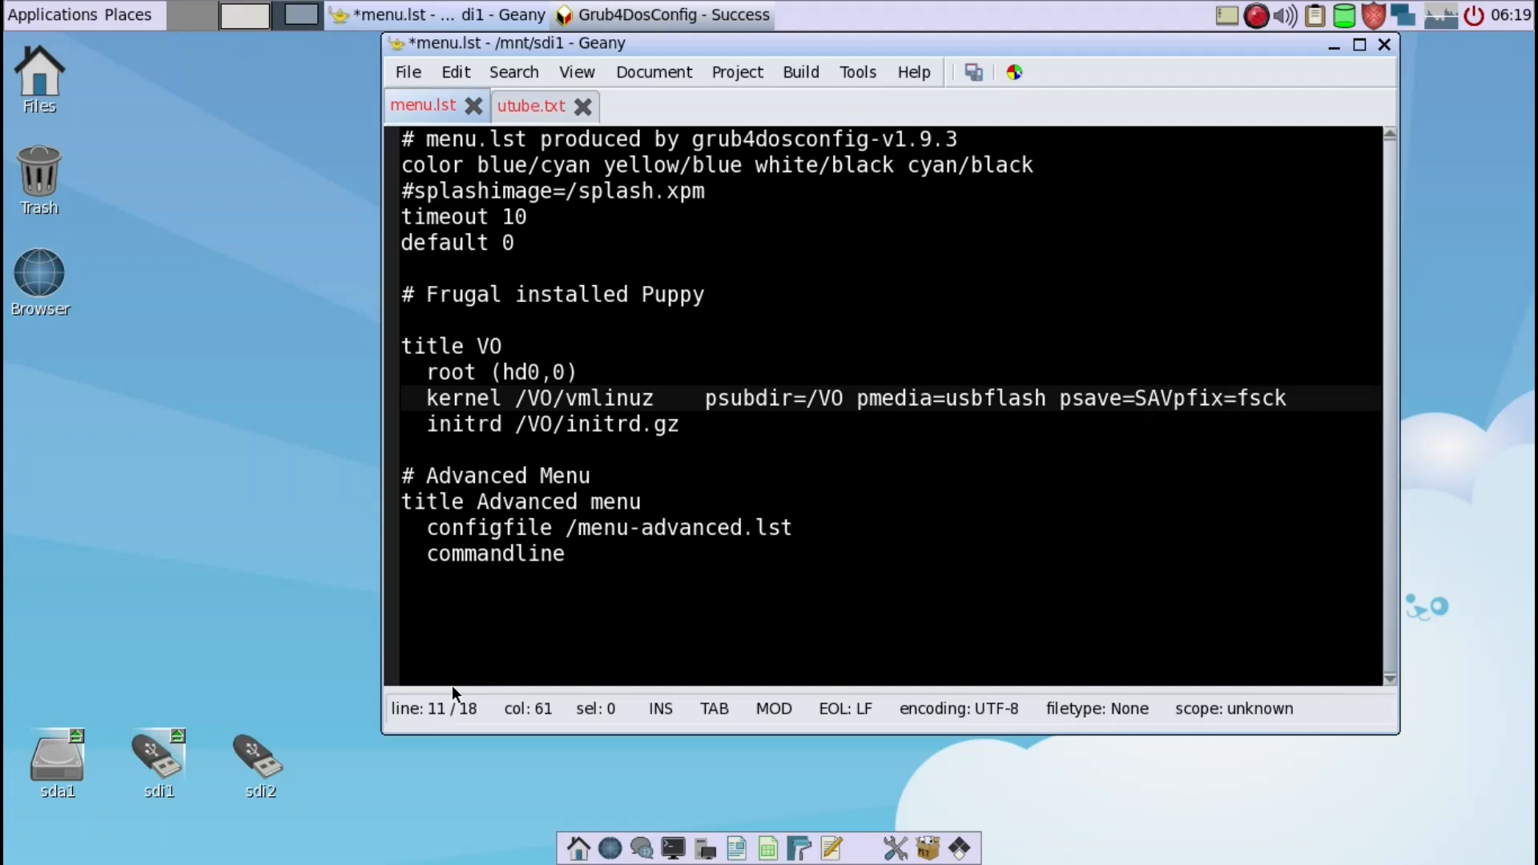
{"action": "type", "text": ":/save/"}
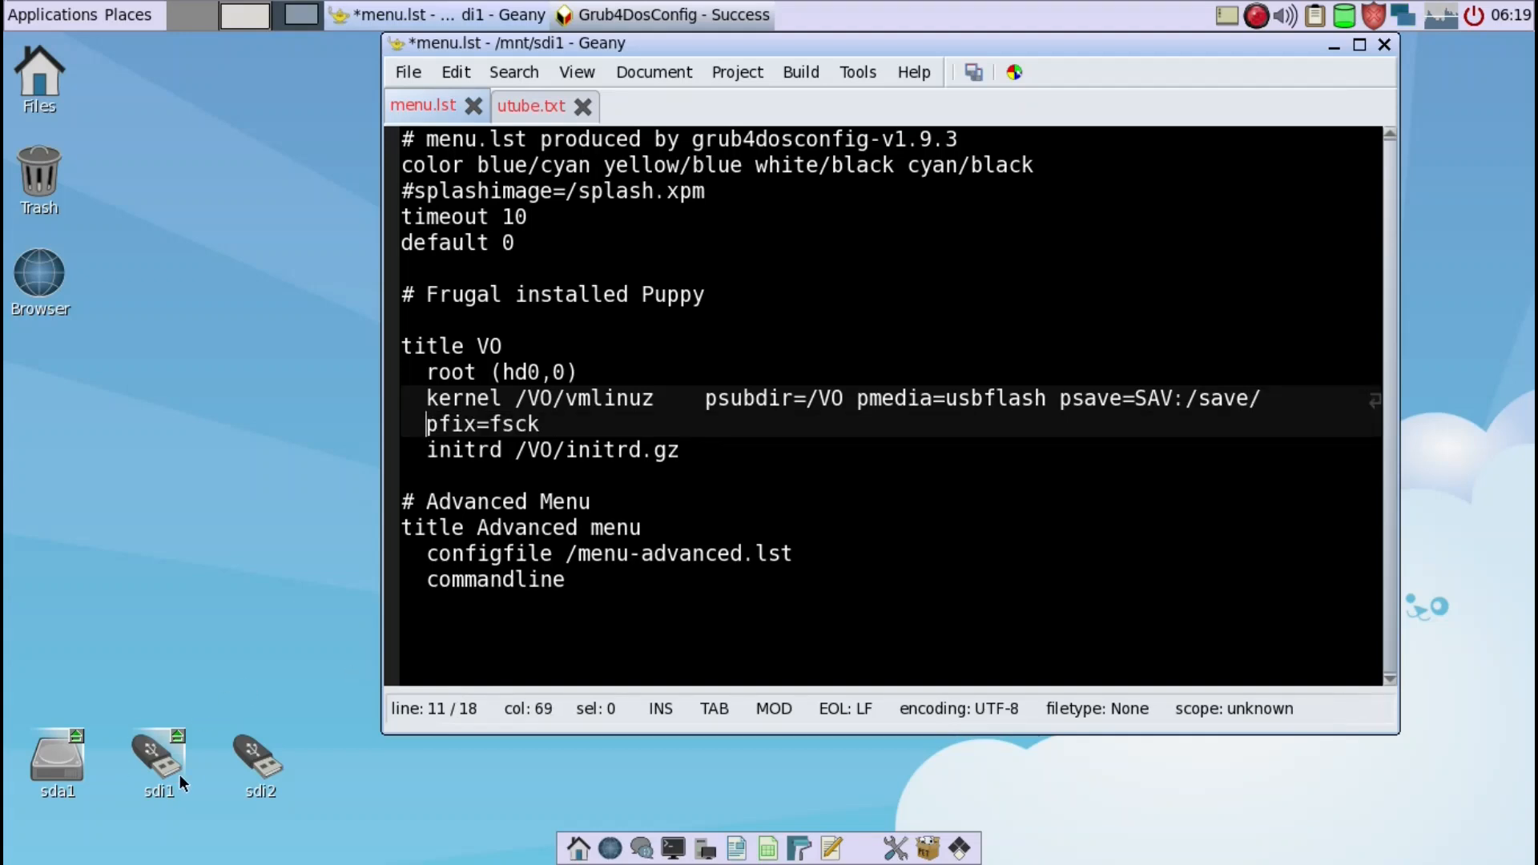
- Create a directory named save on the sdi2 partition and open it
{"action": "left_click", "coordinate": [259, 767]}
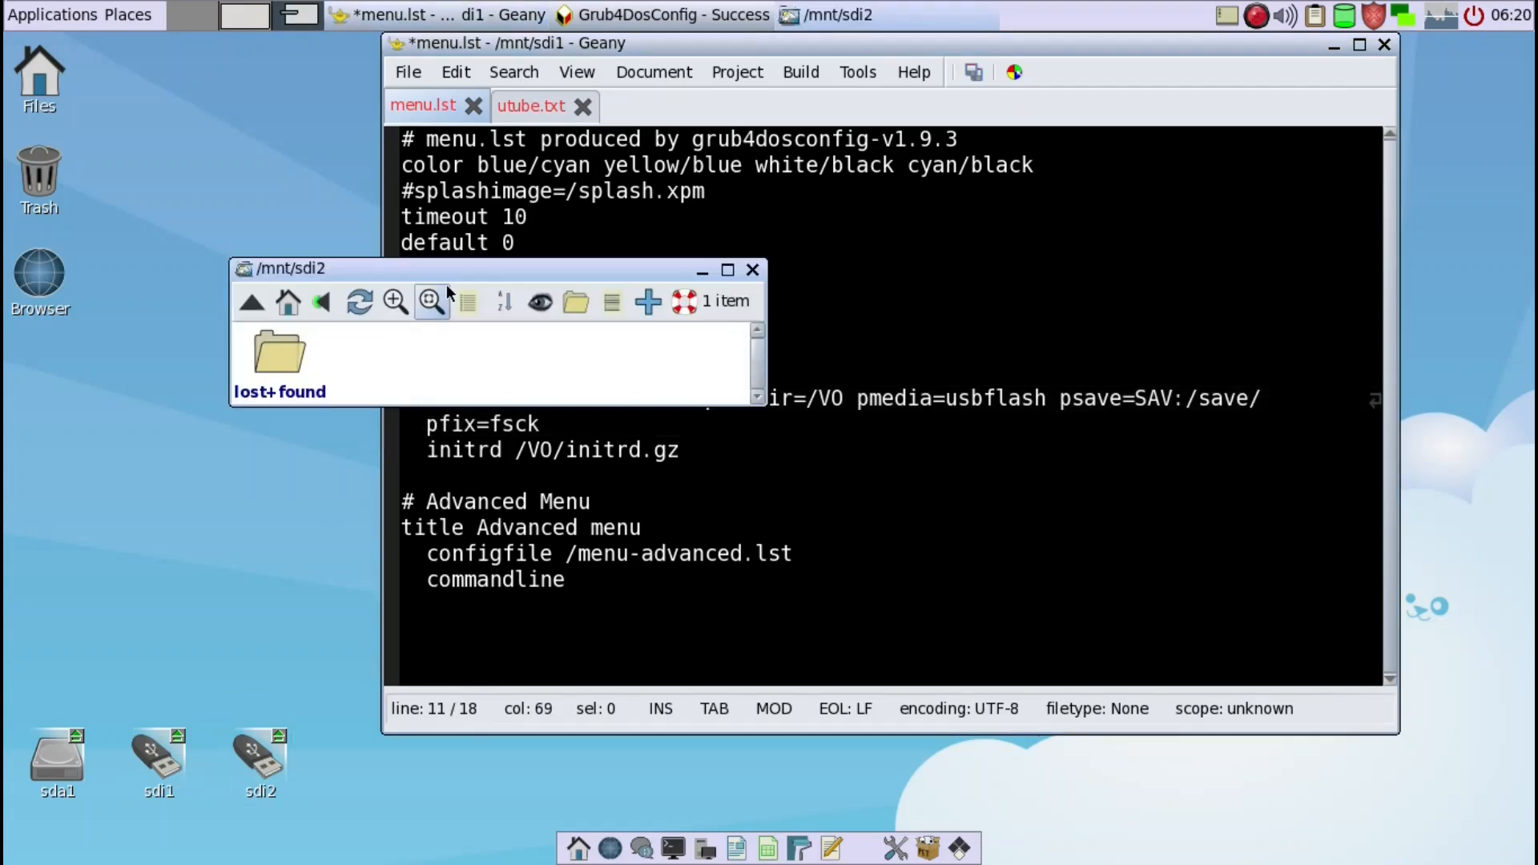
{"action": "left_click_drag", "start_coordinate": [443, 277], "coordinate": [342, 262]}
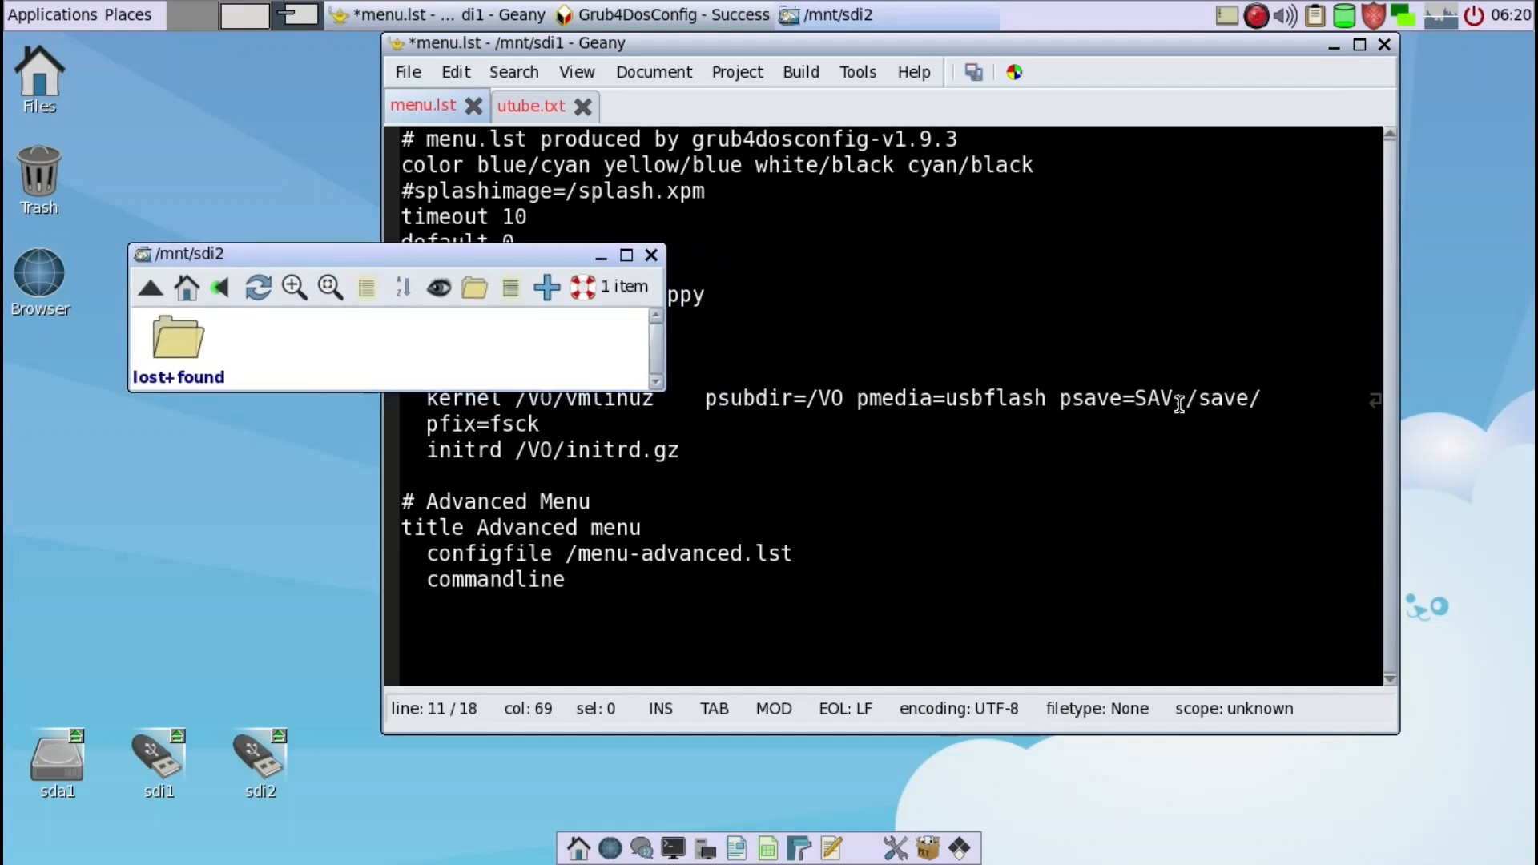
{"action": "right_click", "coordinate": [325, 348]}
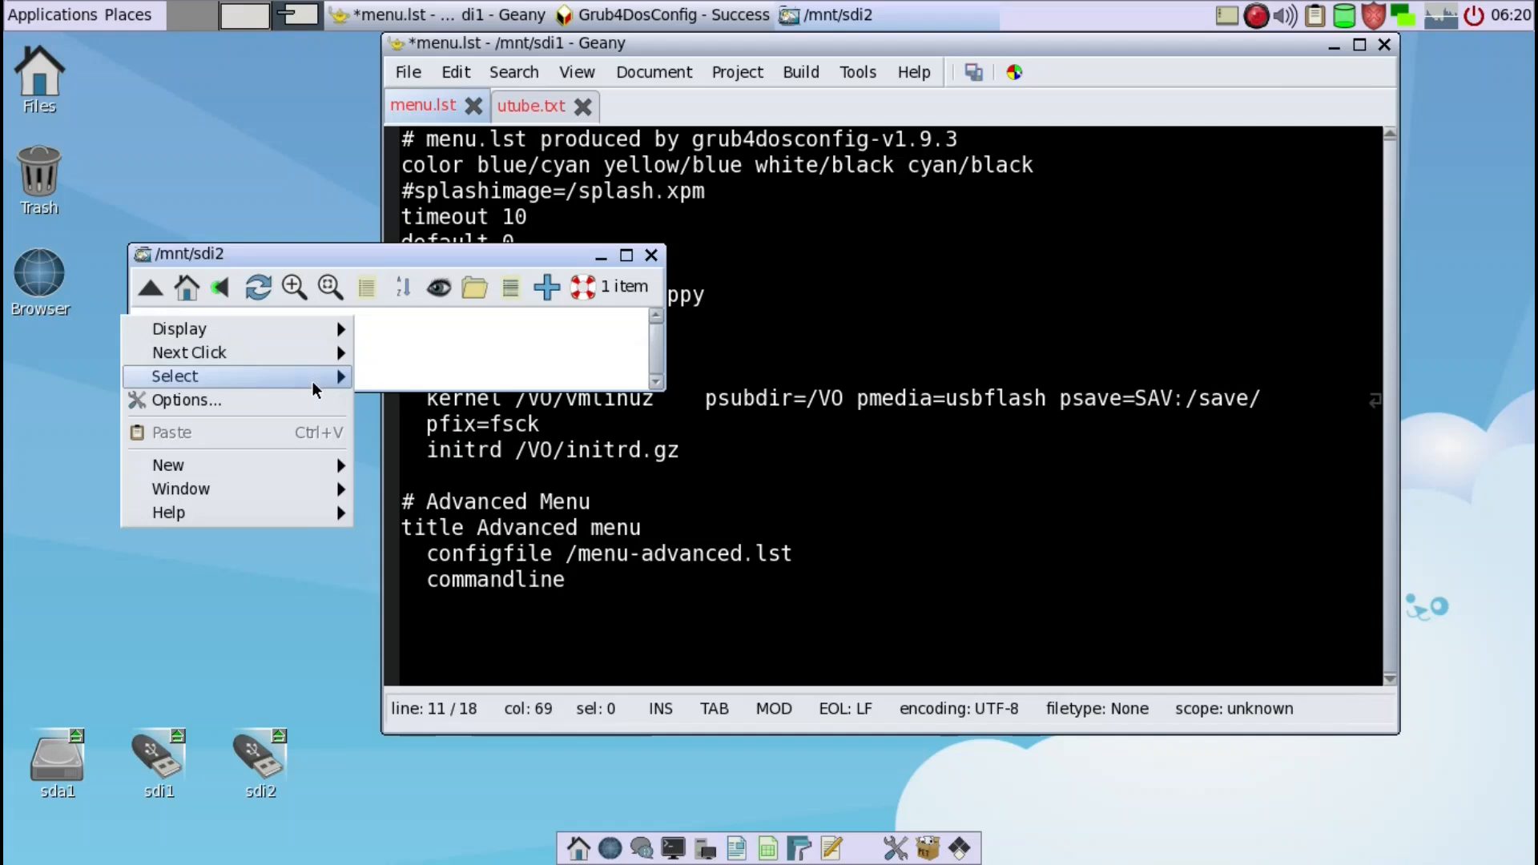
{"action": "mouse_move", "coordinate": [184, 465]}
{"action": "left_click", "coordinate": [420, 465]}
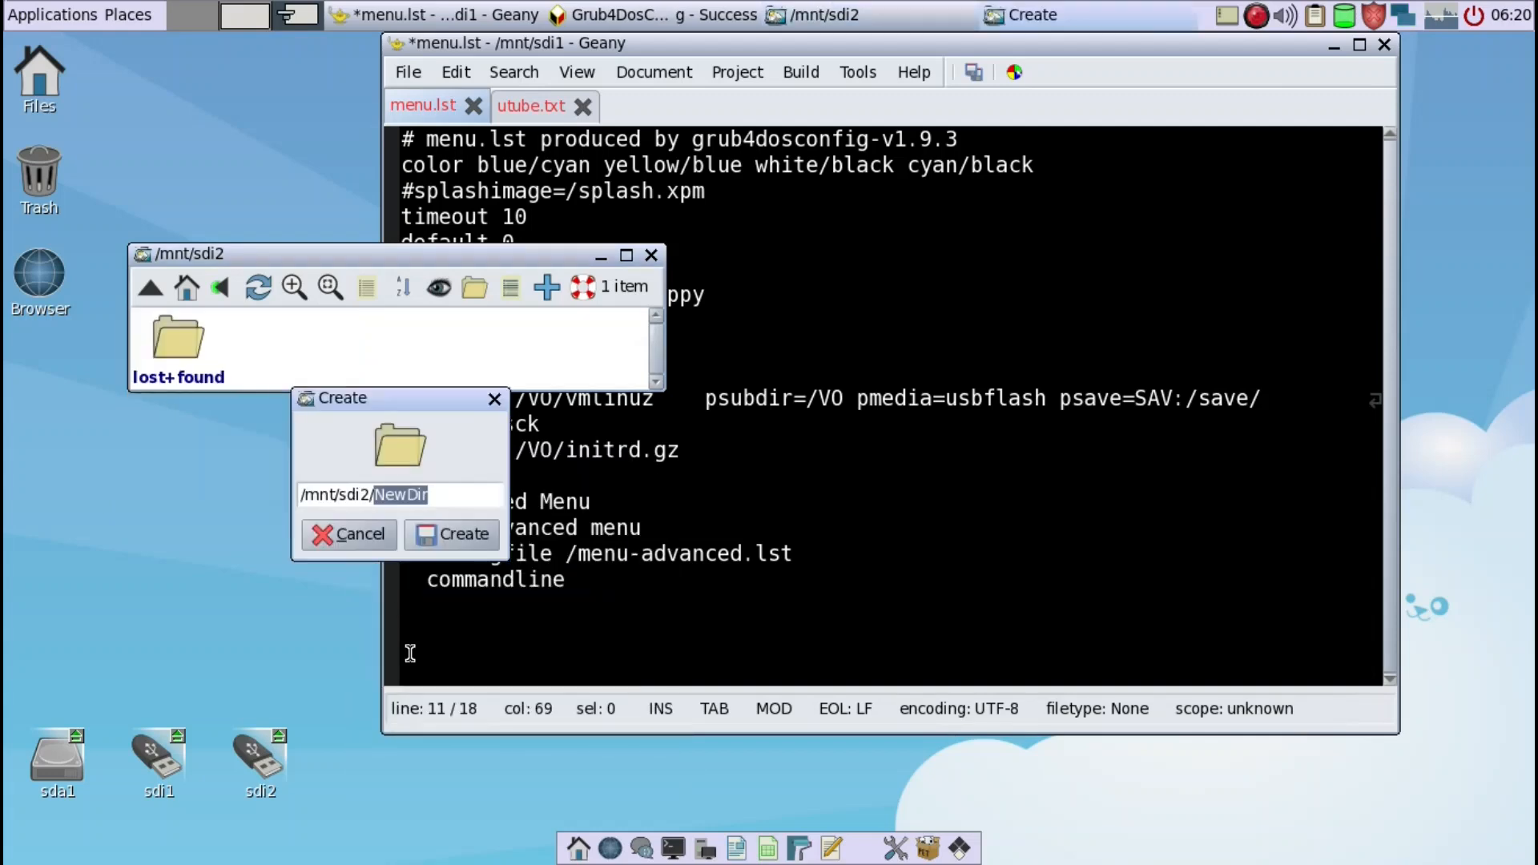
{"action": "type", "text": "save"}
{"action": "left_click", "coordinate": [439, 532]}
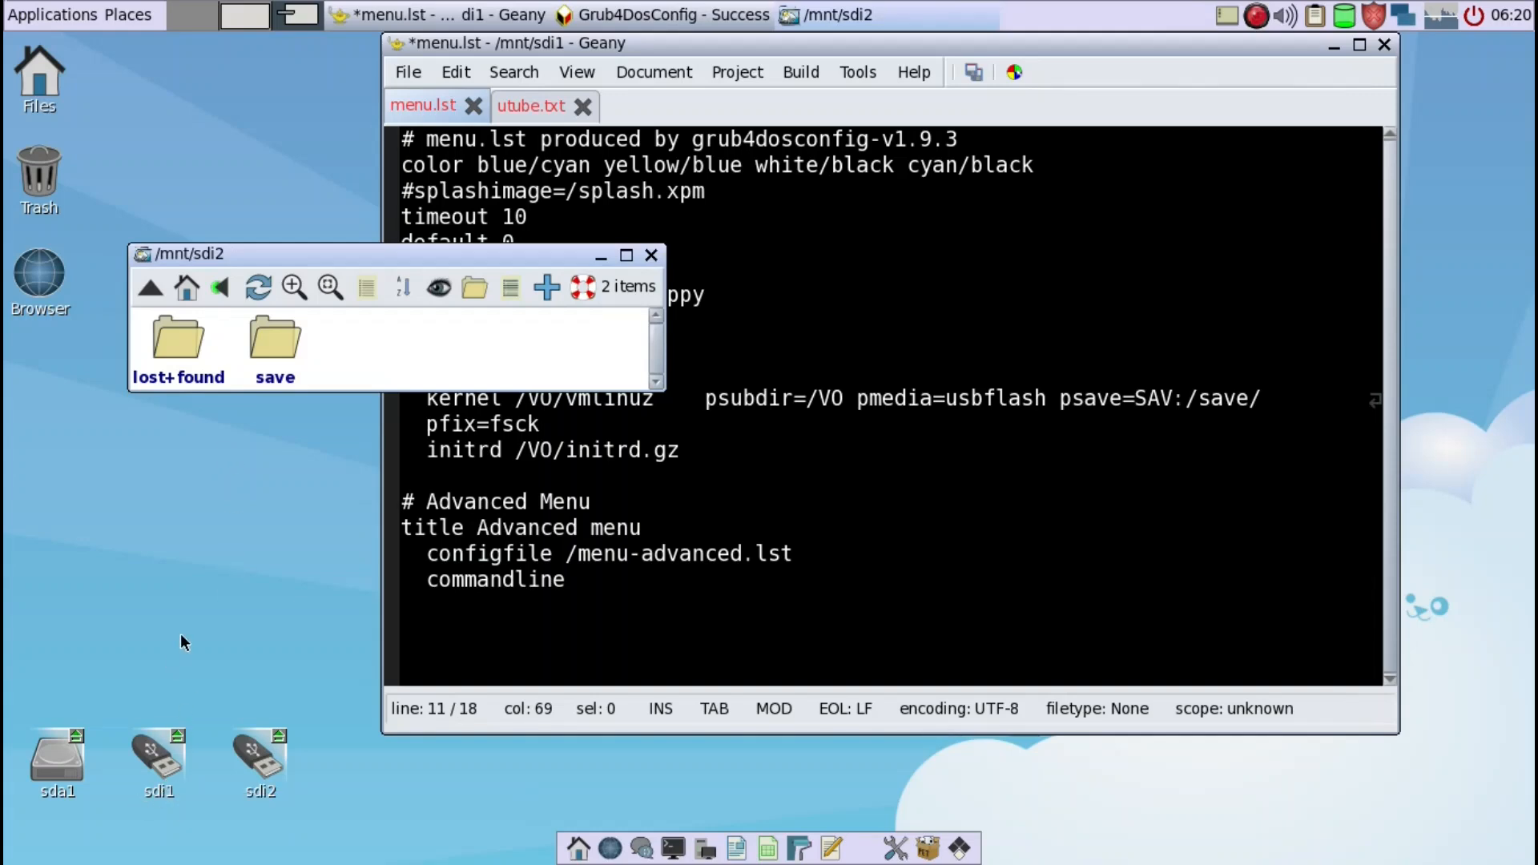
{"action": "left_click", "coordinate": [276, 346]}
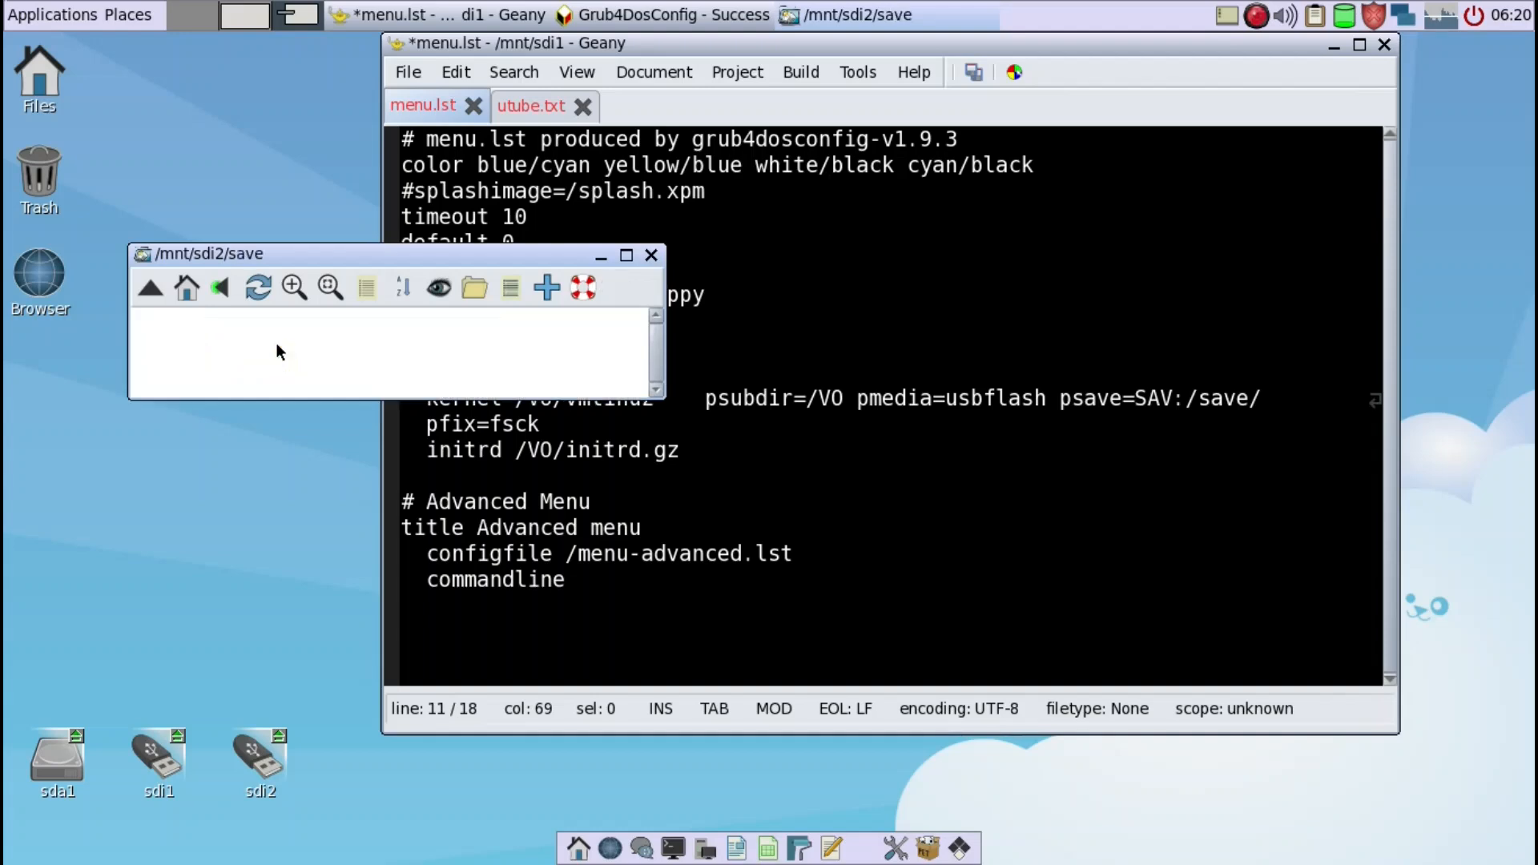
- Close the empty save directory window and reboot the computer
{"action": "left_click", "coordinate": [652, 257]}
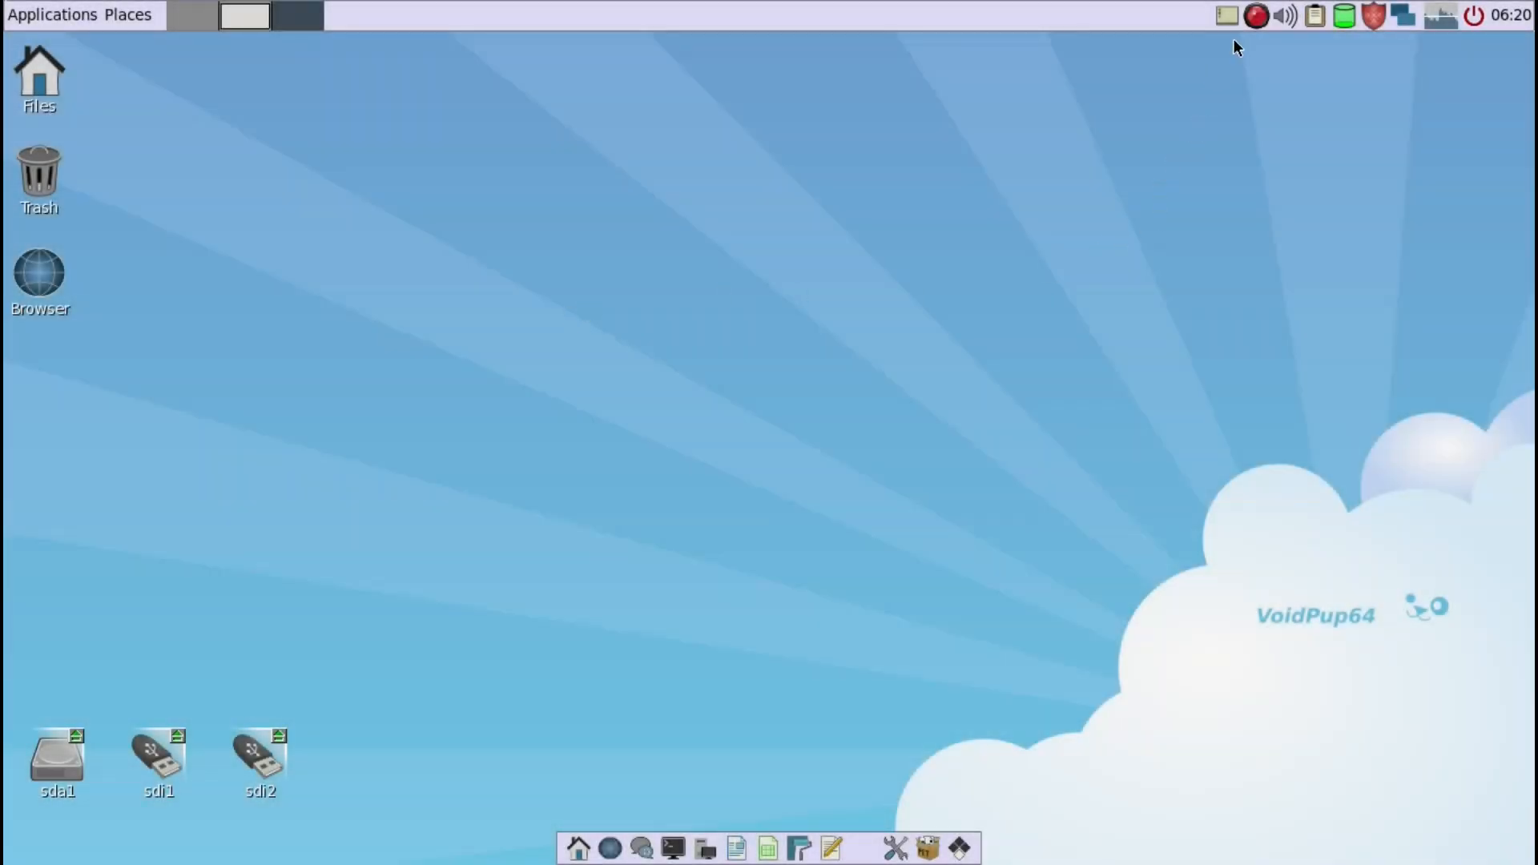
{"action": "right_click", "coordinate": [350, 208]}
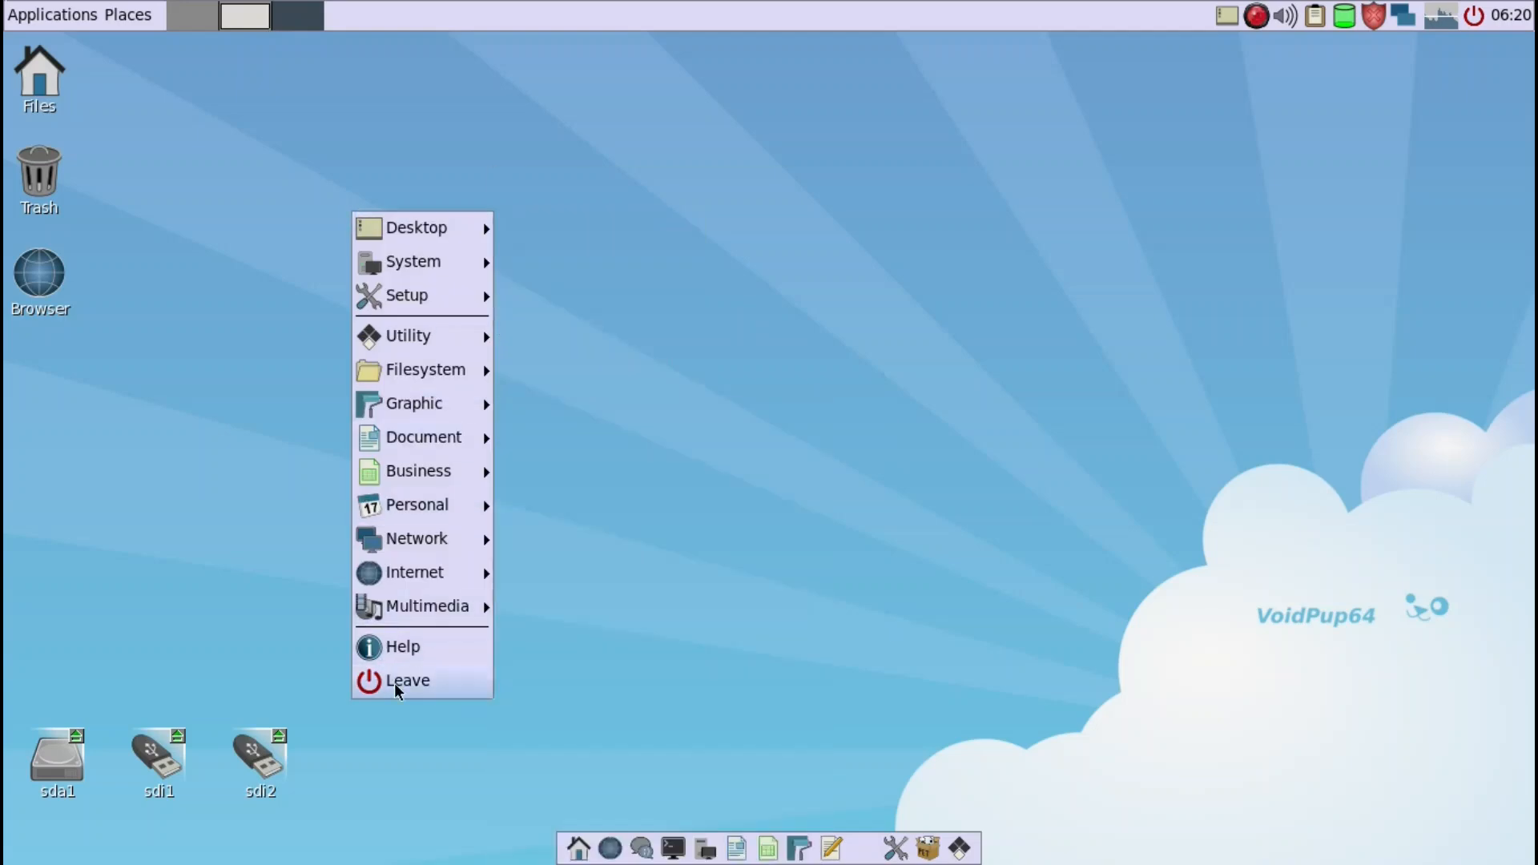
{"action": "left_click", "coordinate": [394, 679]}
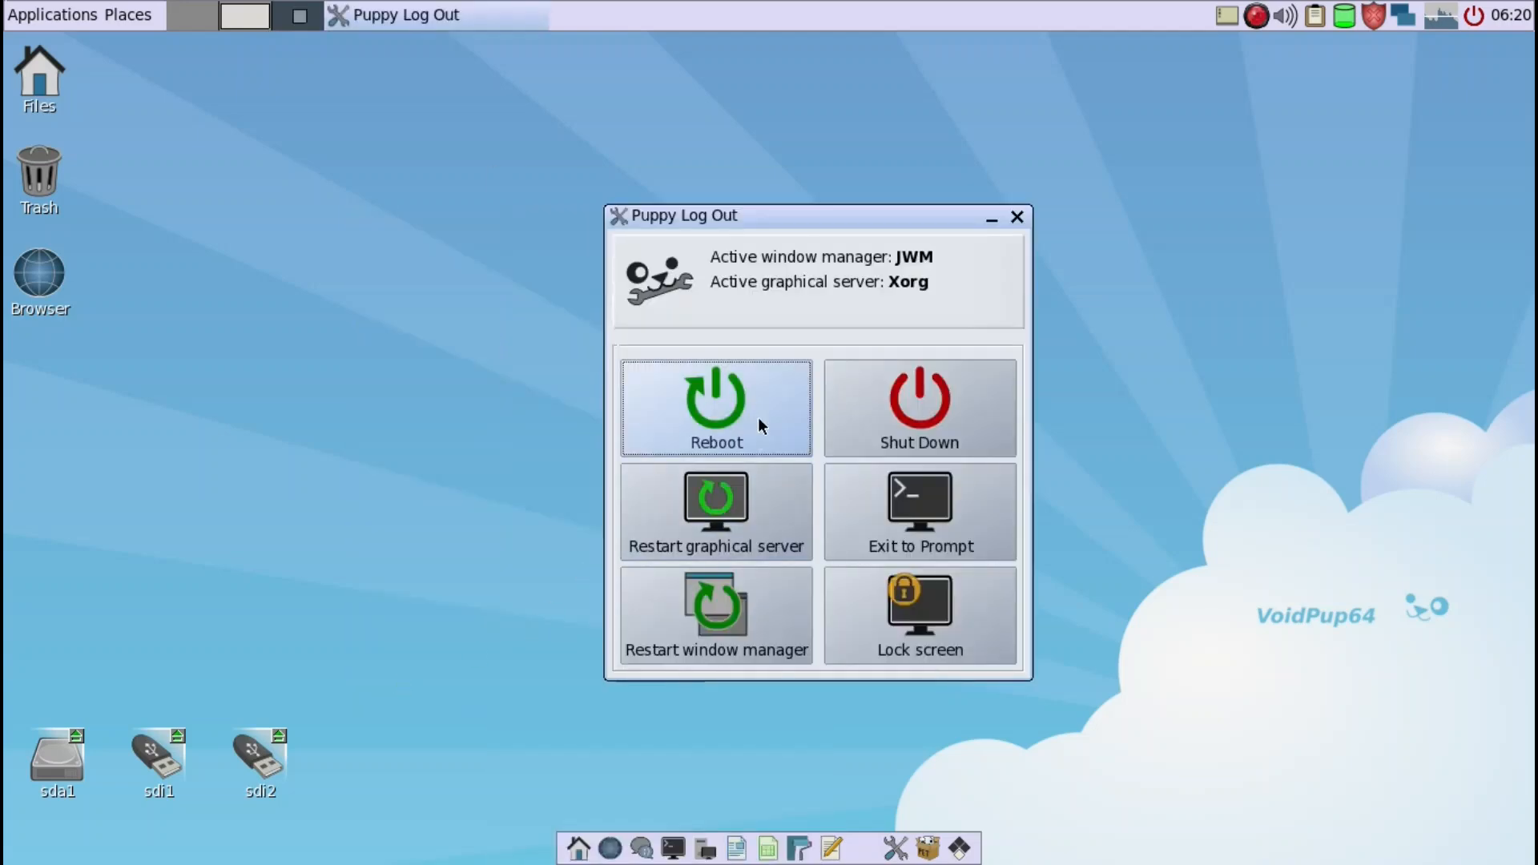
{"action": "left_click", "coordinate": [759, 421]}
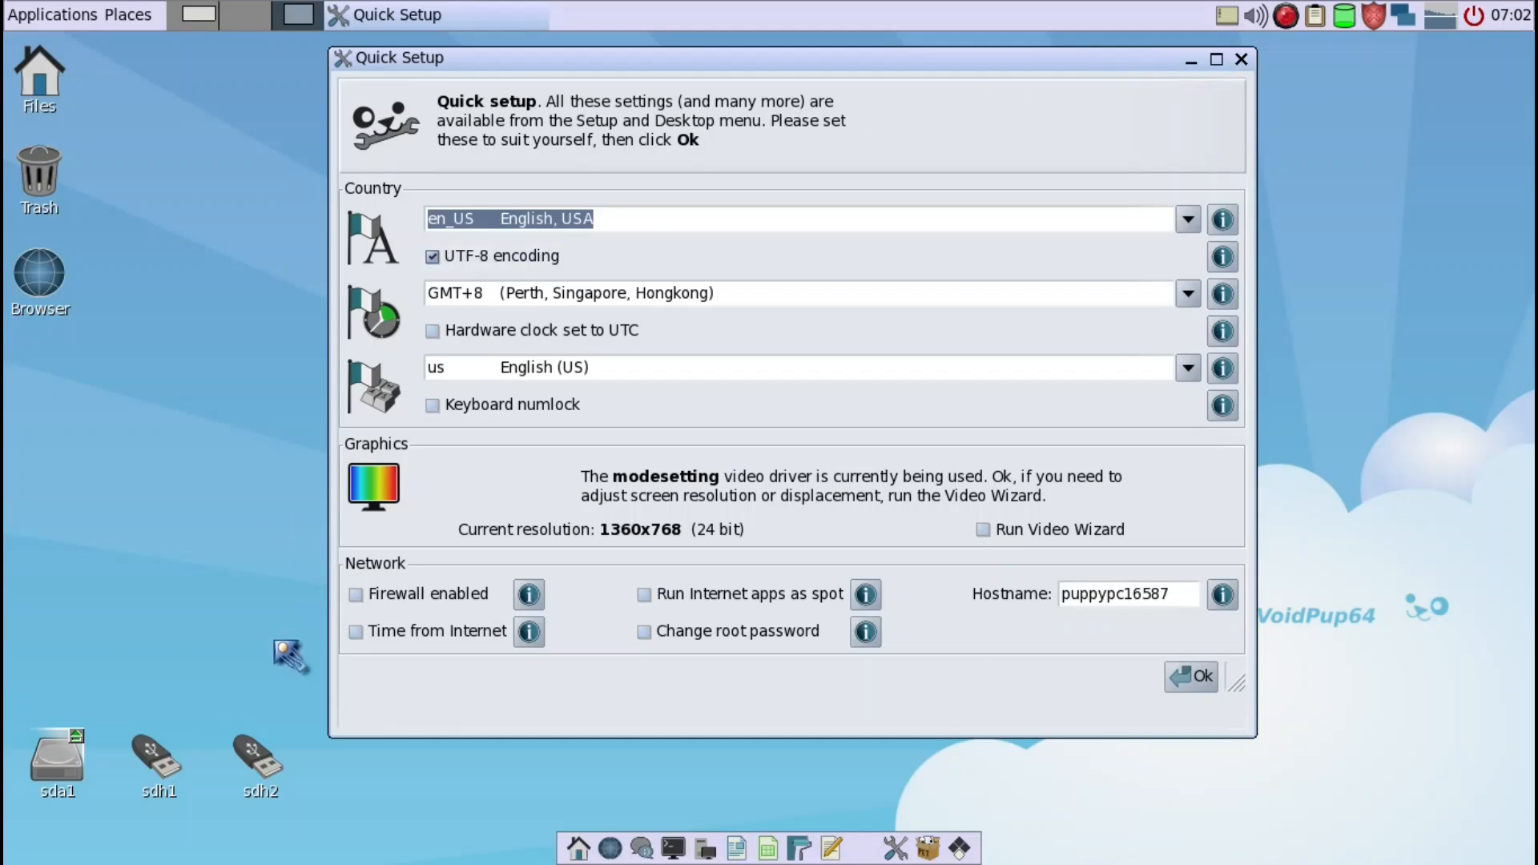
- Set the time zone to America/Los_Angeles in Quick Setup
{"action": "left_click_drag", "start_coordinate": [754, 65], "coordinate": [732, 69]}
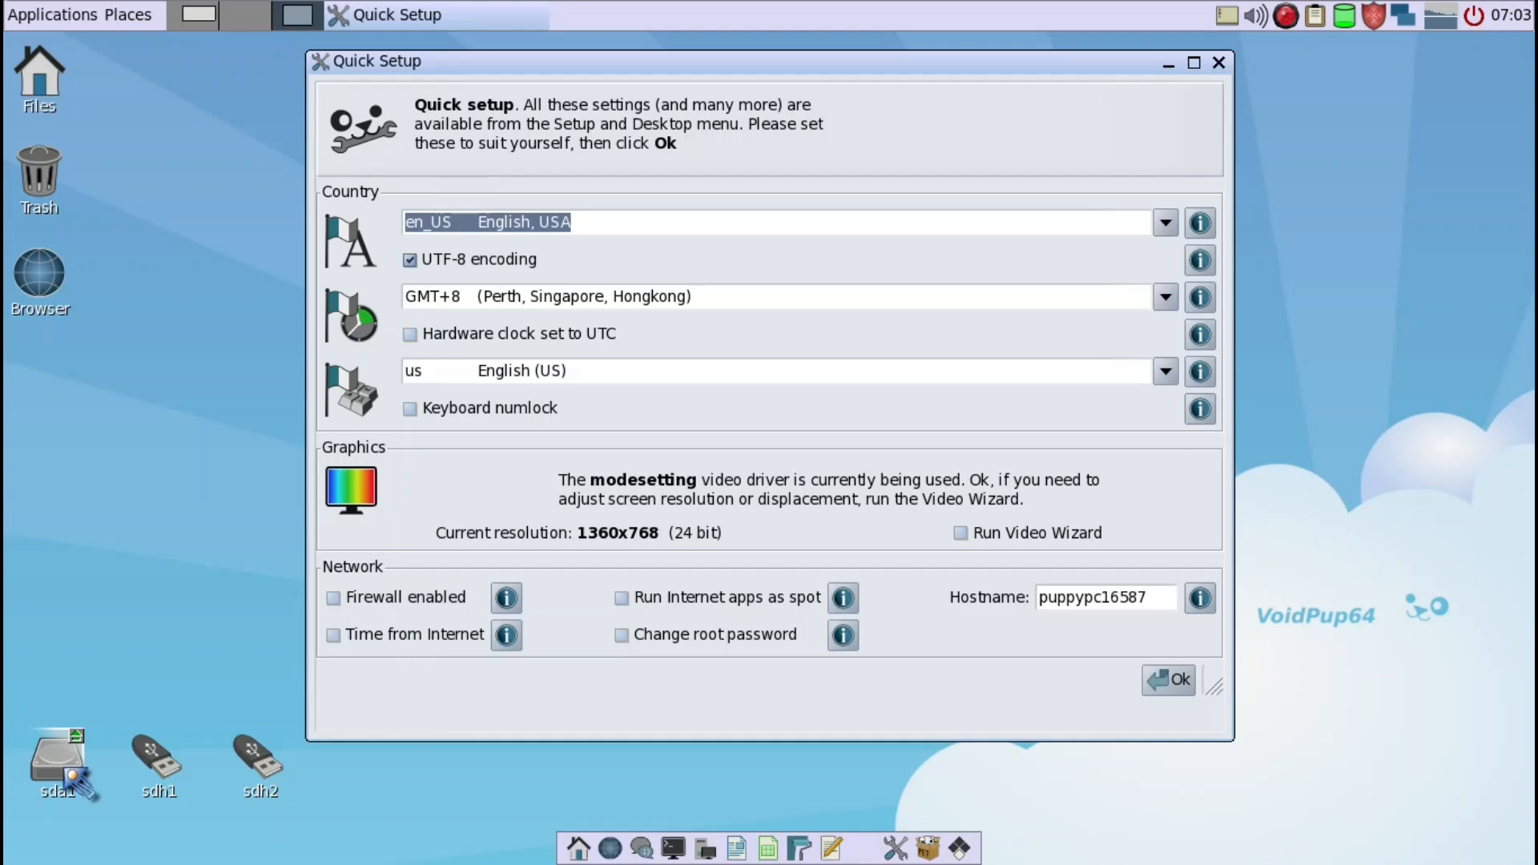
{"action": "mouse_move", "coordinate": [71, 772]}
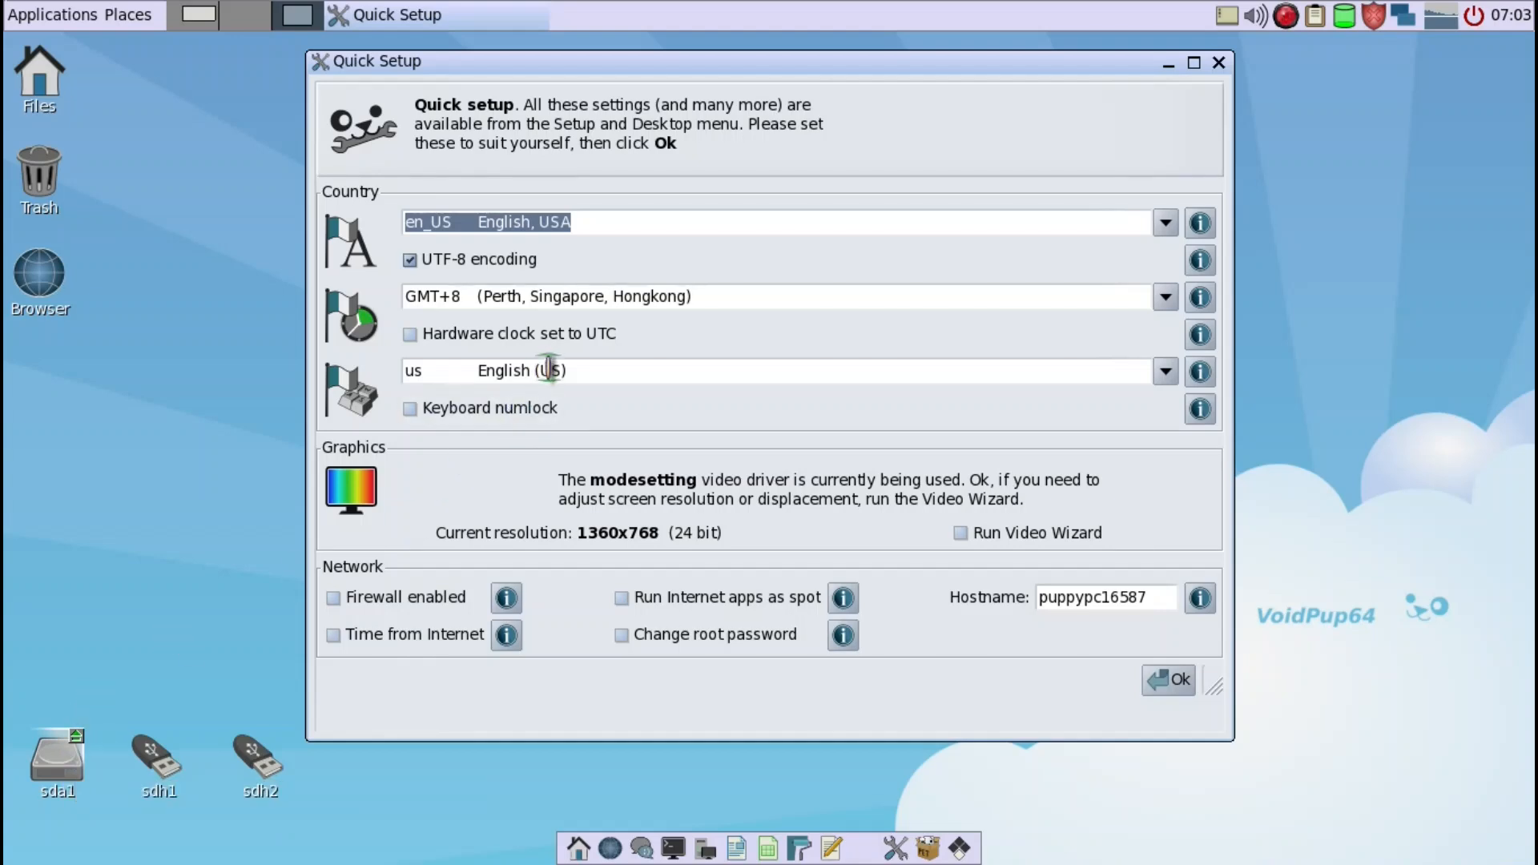
{"action": "left_click", "coordinate": [1166, 298]}
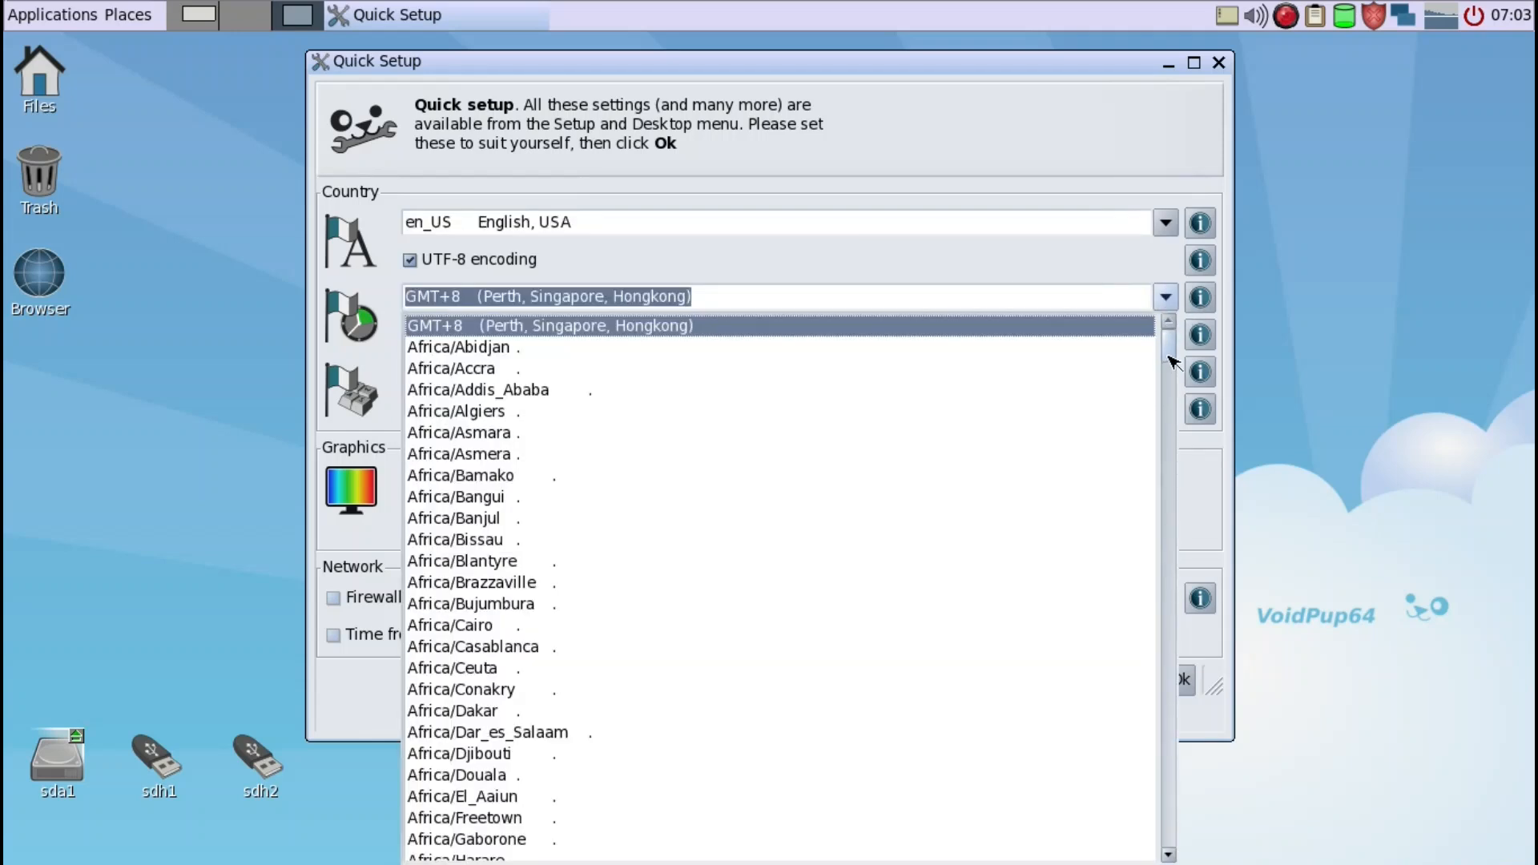
{"action": "key", "text": "Page_Down"}
{"action": "key", "text": "Page_Down"}
{"action": "key", "text": "Page_Down"}
{"action": "key", "text": "Page_Down"}
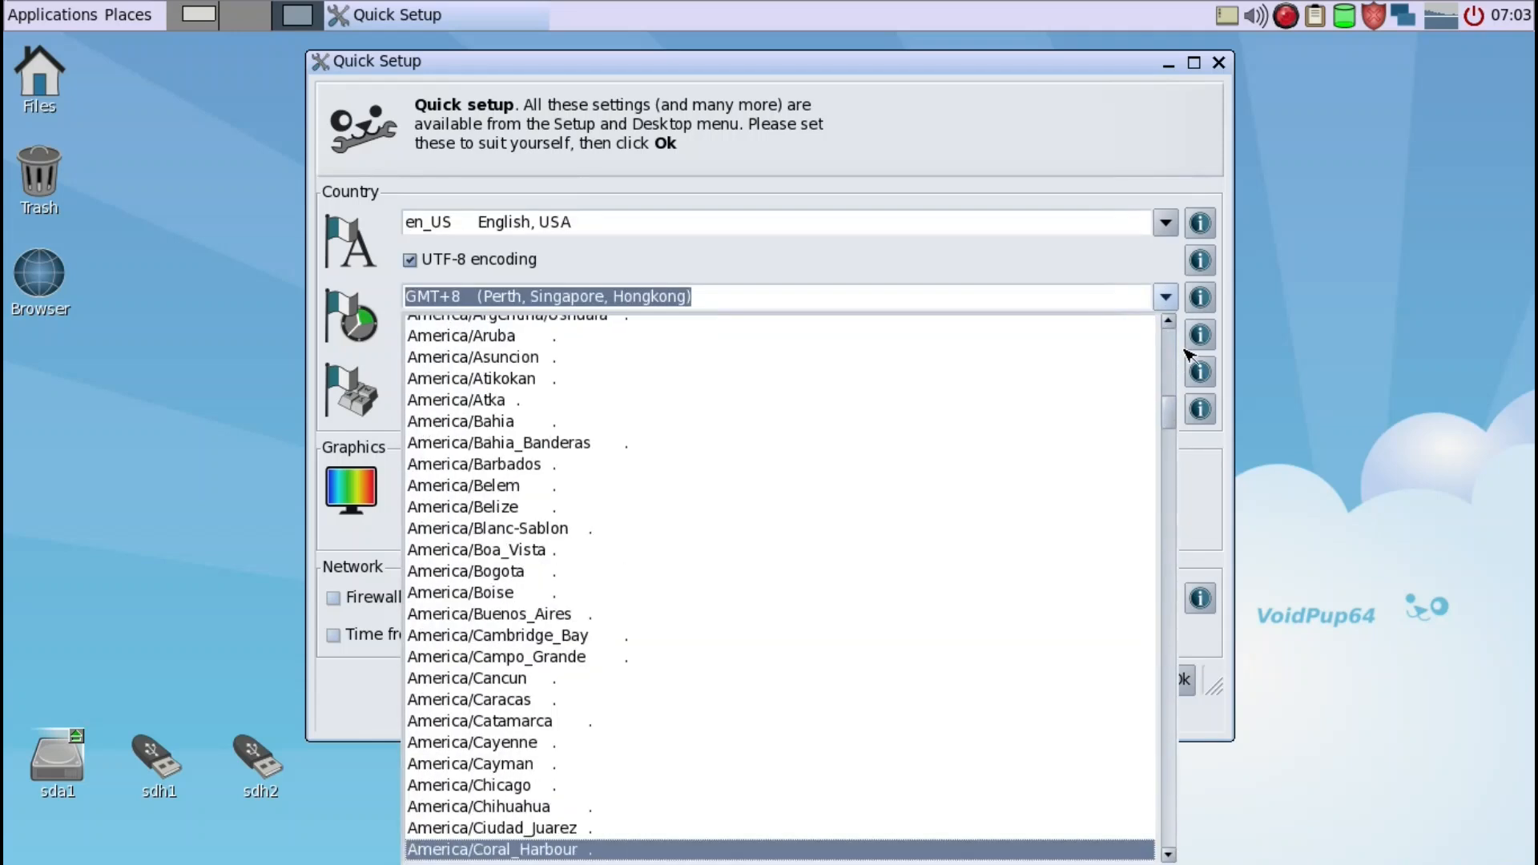
{"action": "key", "text": "Page_Down"}
{"action": "key", "text": "Page_Down"}
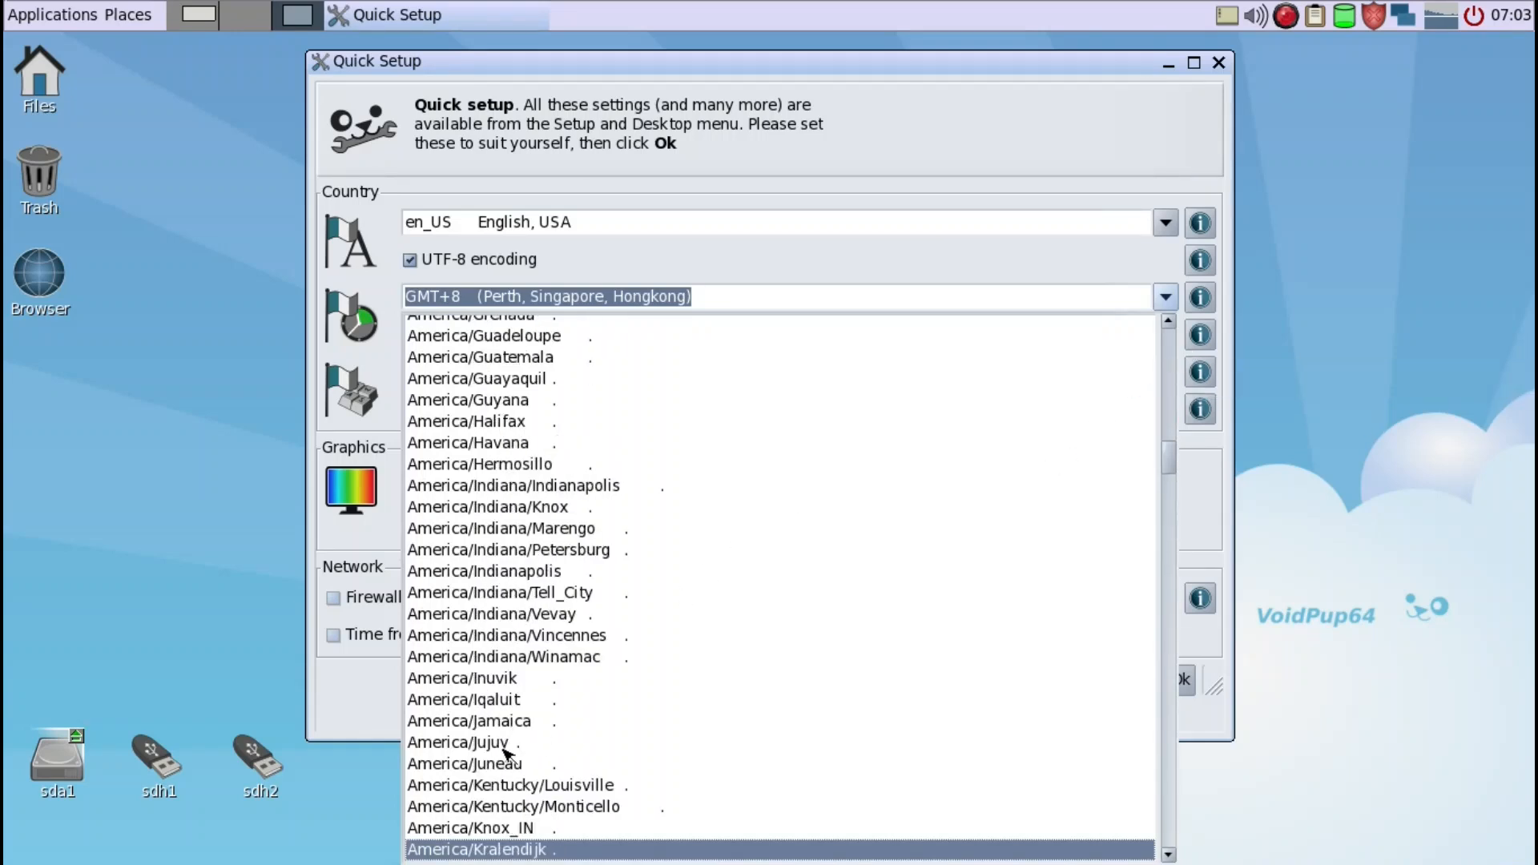
{"action": "key", "text": "Page_Down"}
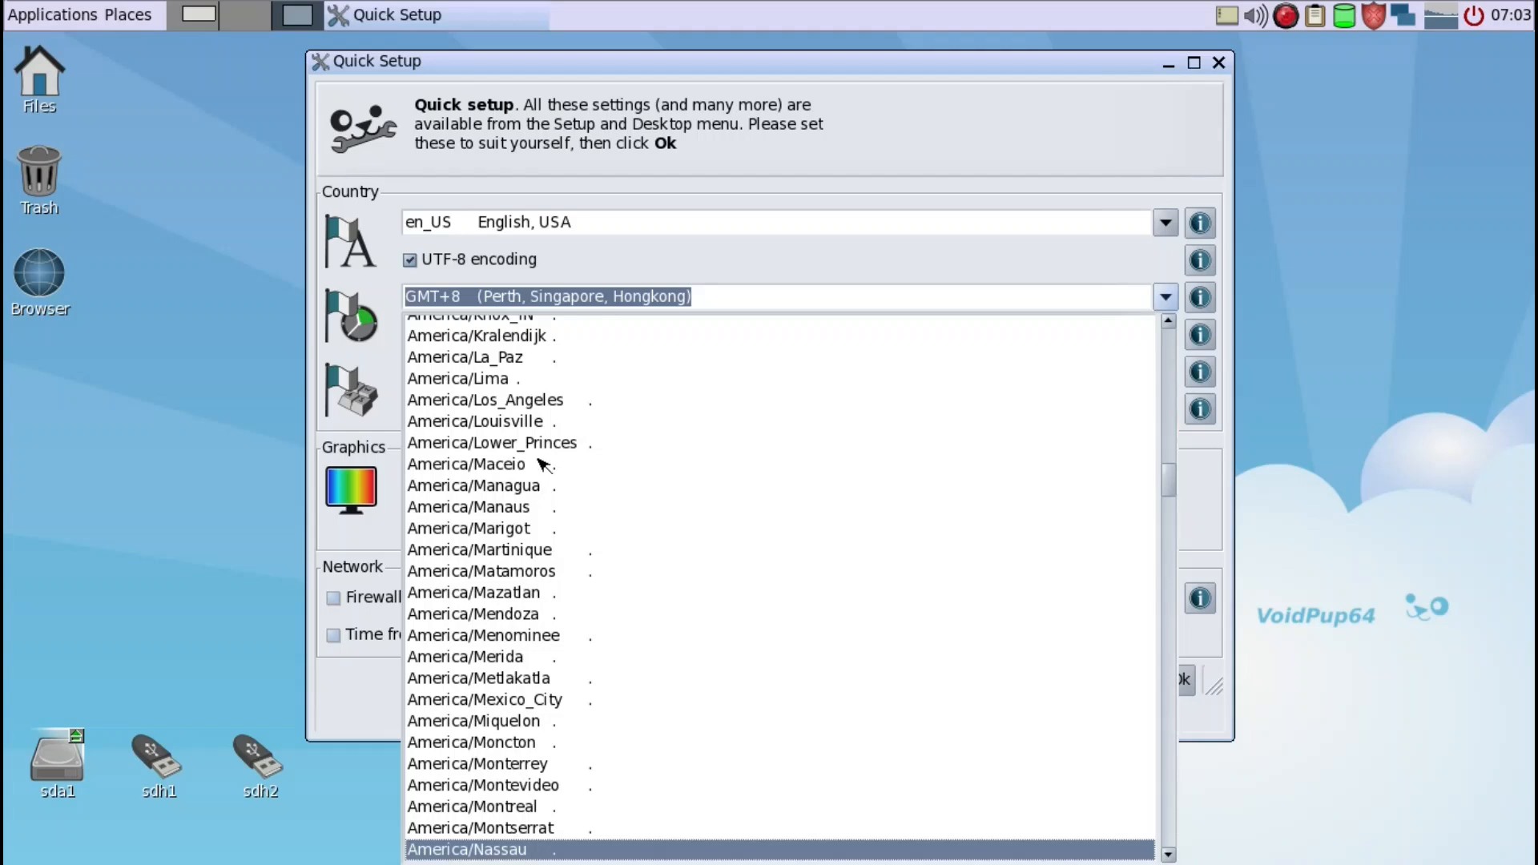
{"action": "left_click", "coordinate": [533, 401]}
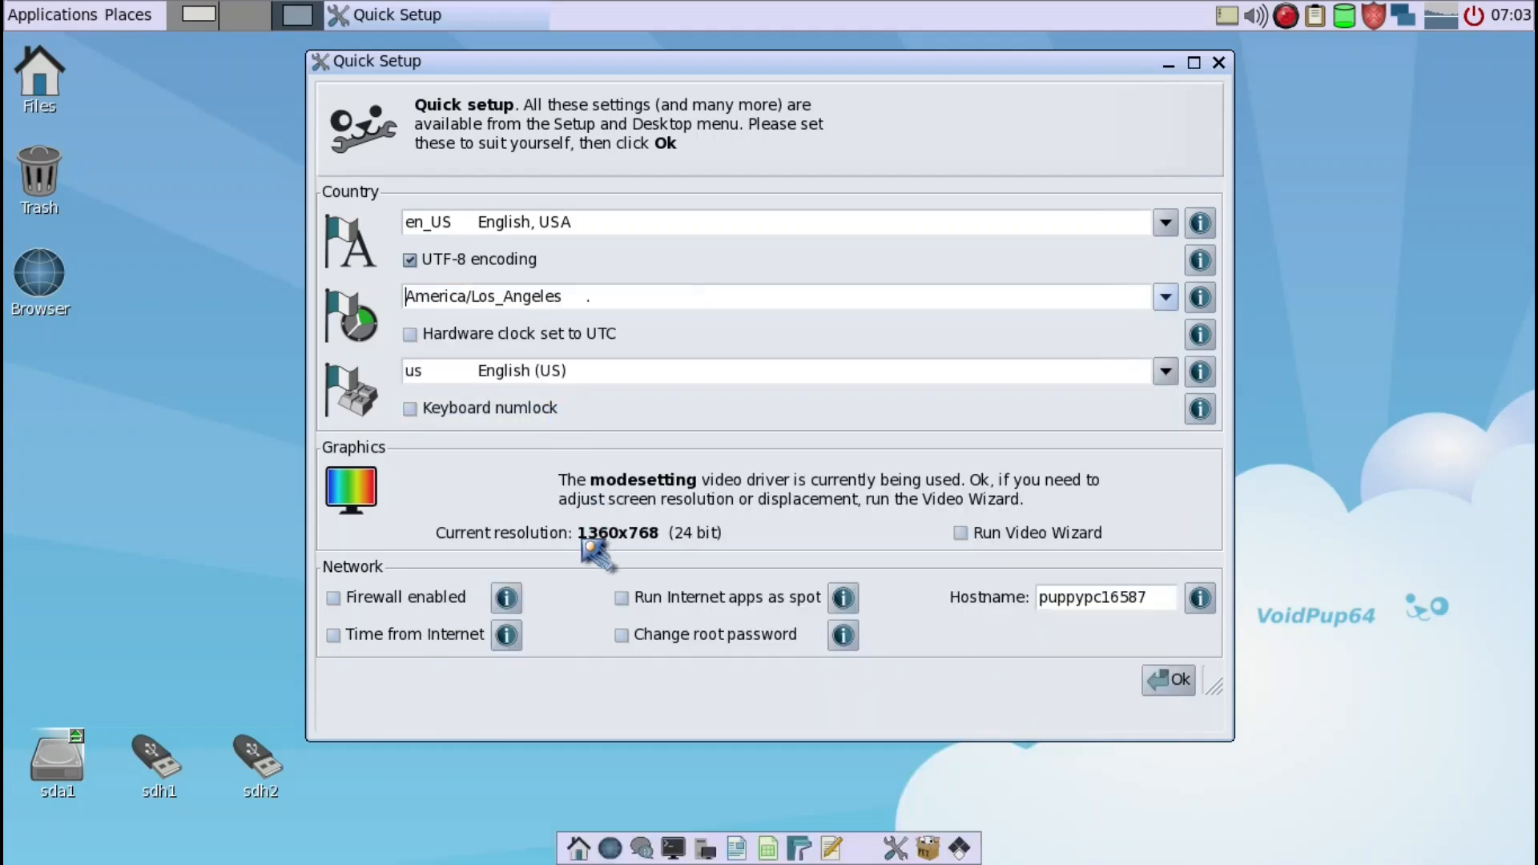
- Enable time from the Internet, apply the Quick Setup settings, and close the Psync time synchroniser
{"action": "left_click", "coordinate": [438, 643]}
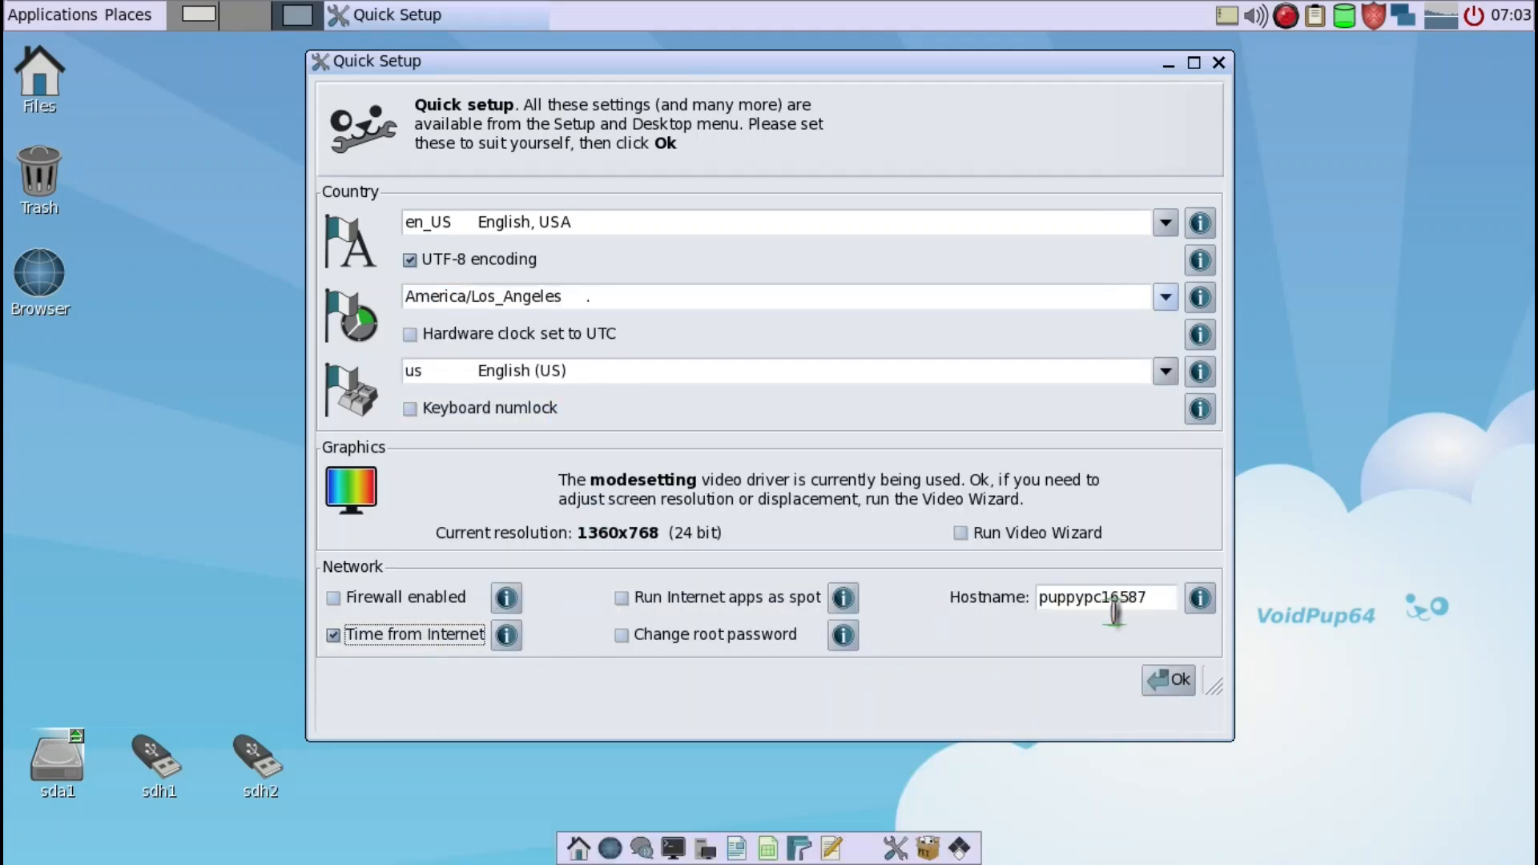
{"action": "left_click", "coordinate": [1171, 681]}
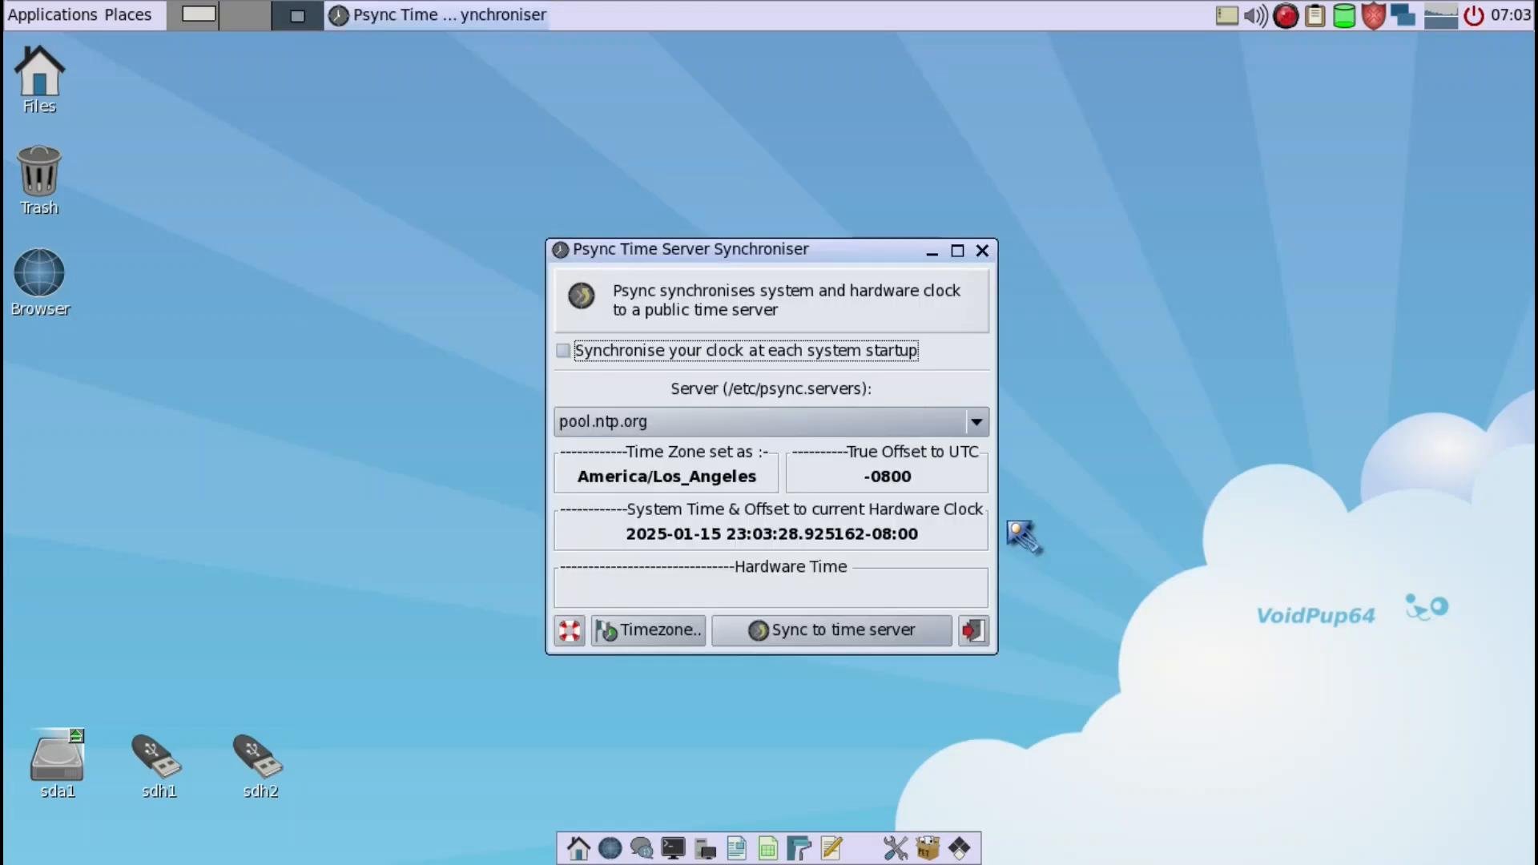
{"action": "left_click", "coordinate": [973, 630]}
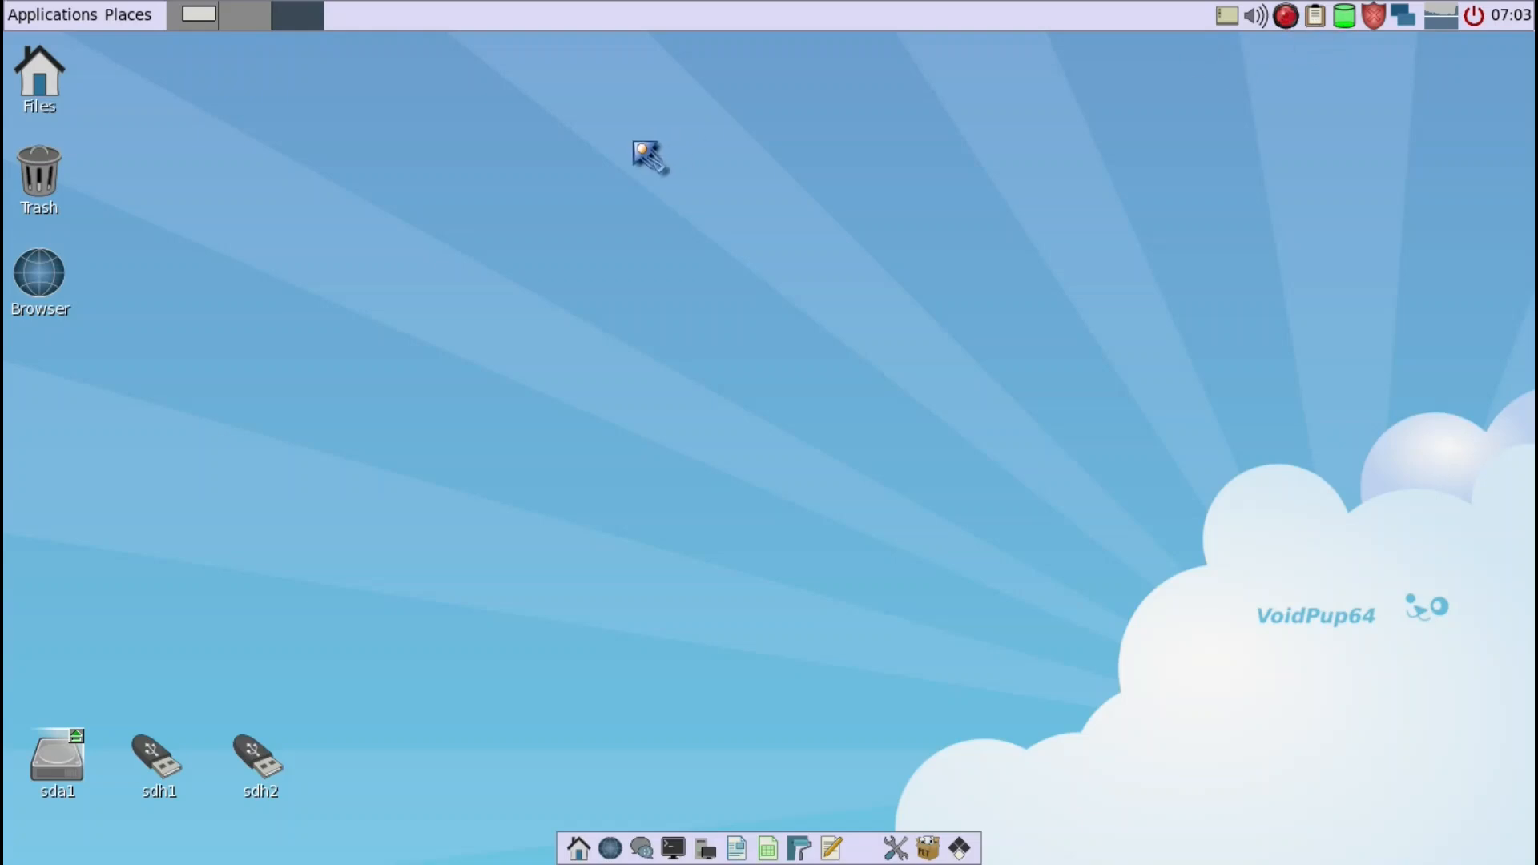
- Start a reboot and choose to save the session without encryption, in a folder, with no custom text added to the save name
{"action": "left_click", "coordinate": [1476, 18]}
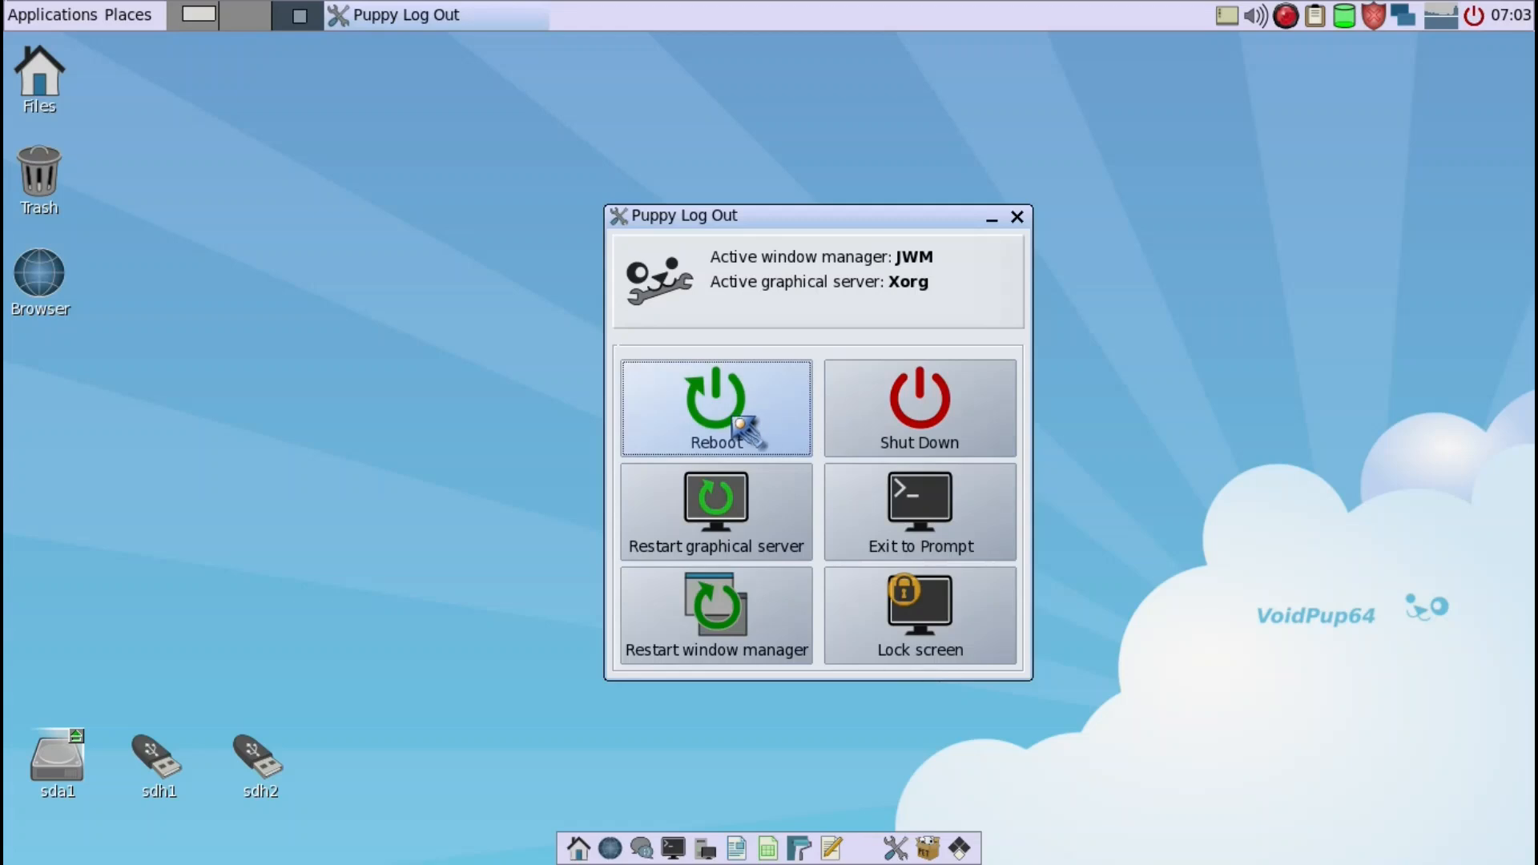
{"action": "left_click", "coordinate": [736, 423]}
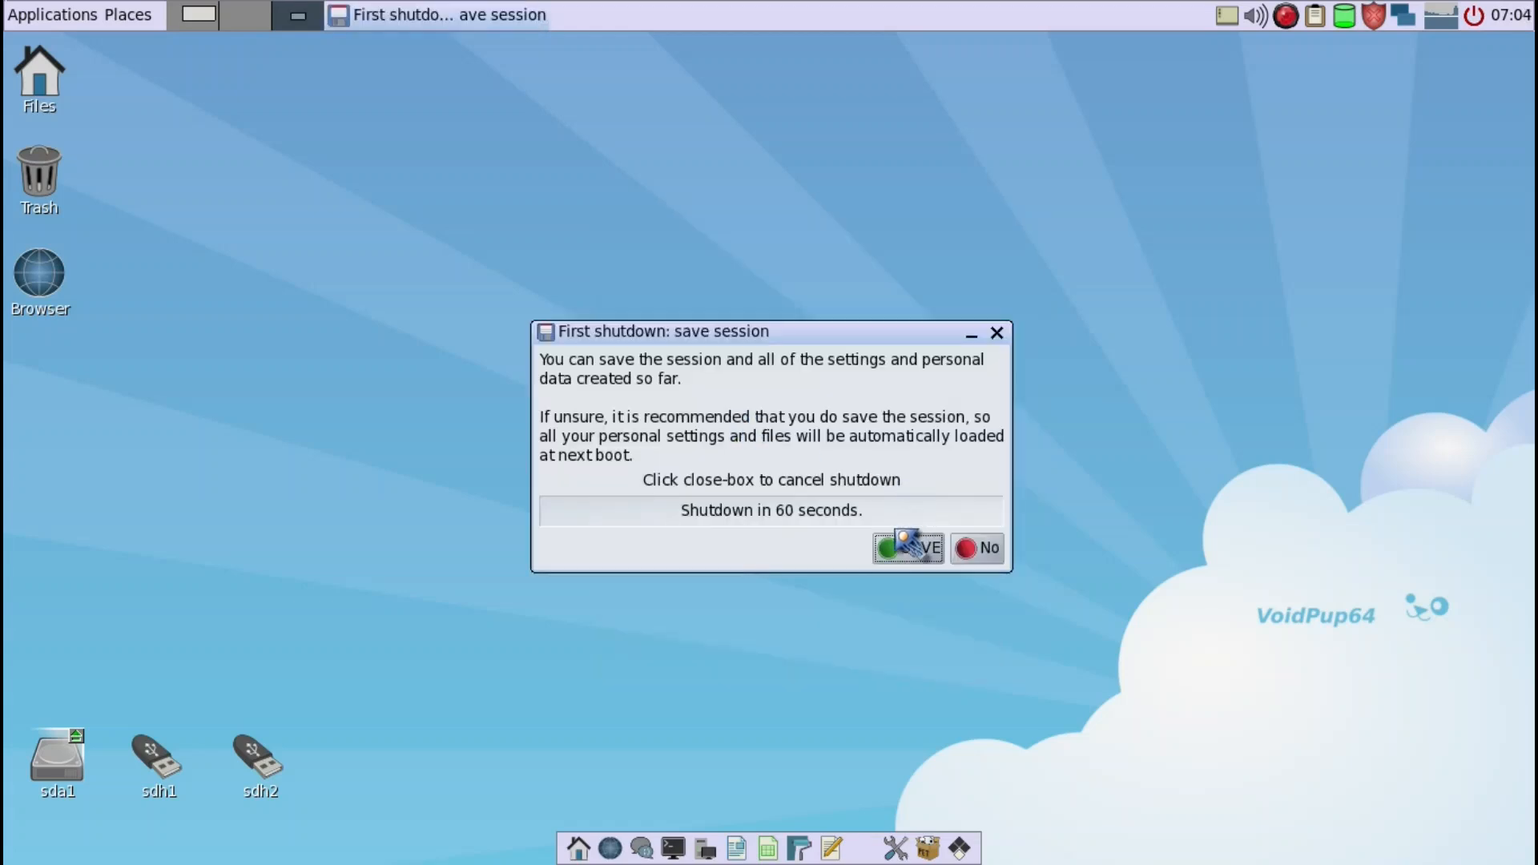
{"action": "left_click", "coordinate": [899, 551]}
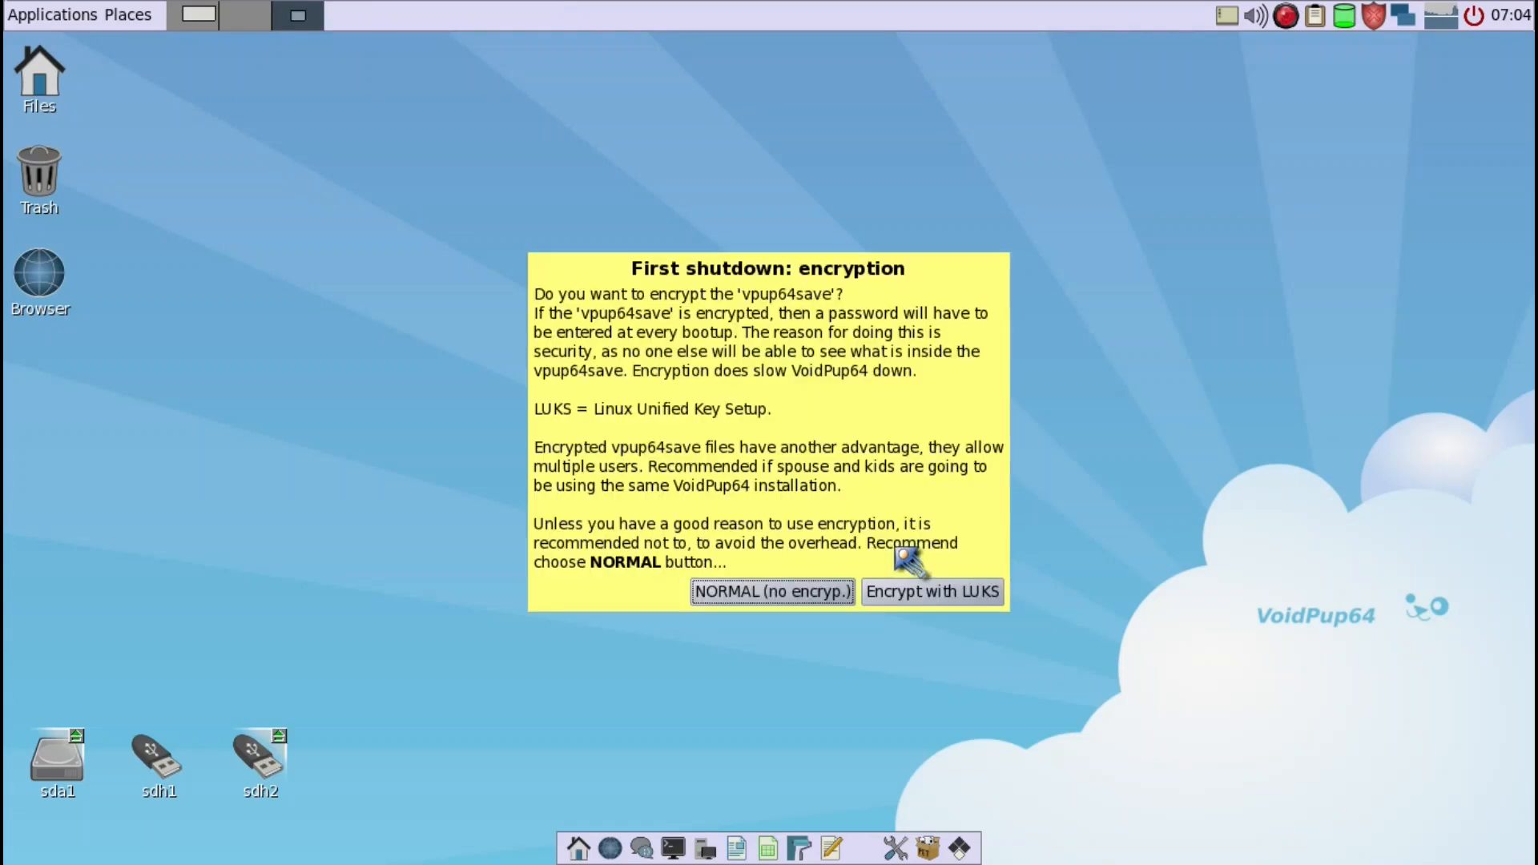
{"action": "left_click", "coordinate": [802, 598]}
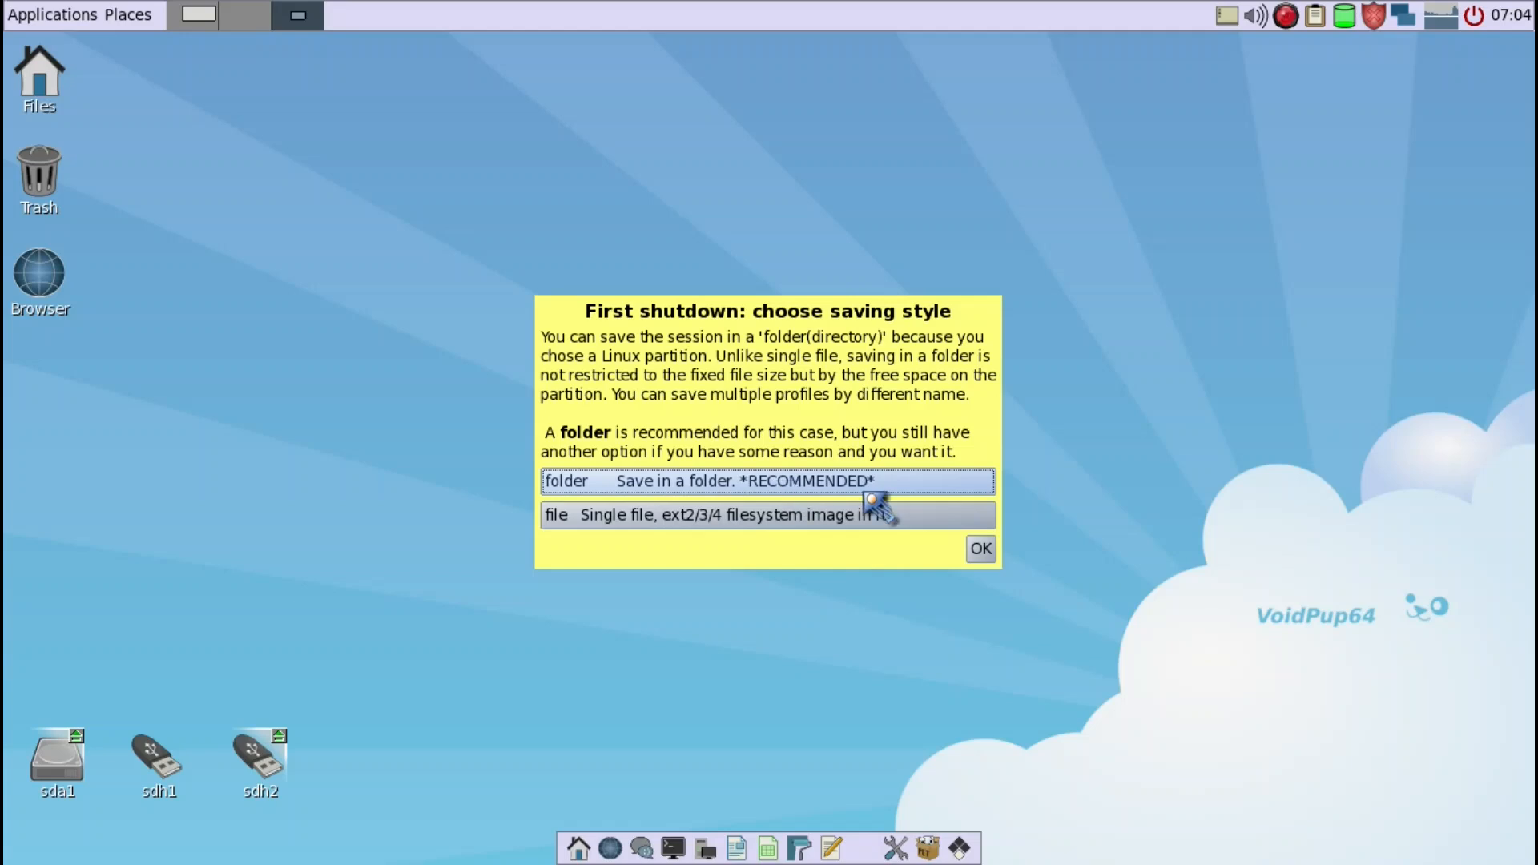
{"action": "left_click", "coordinate": [980, 549]}
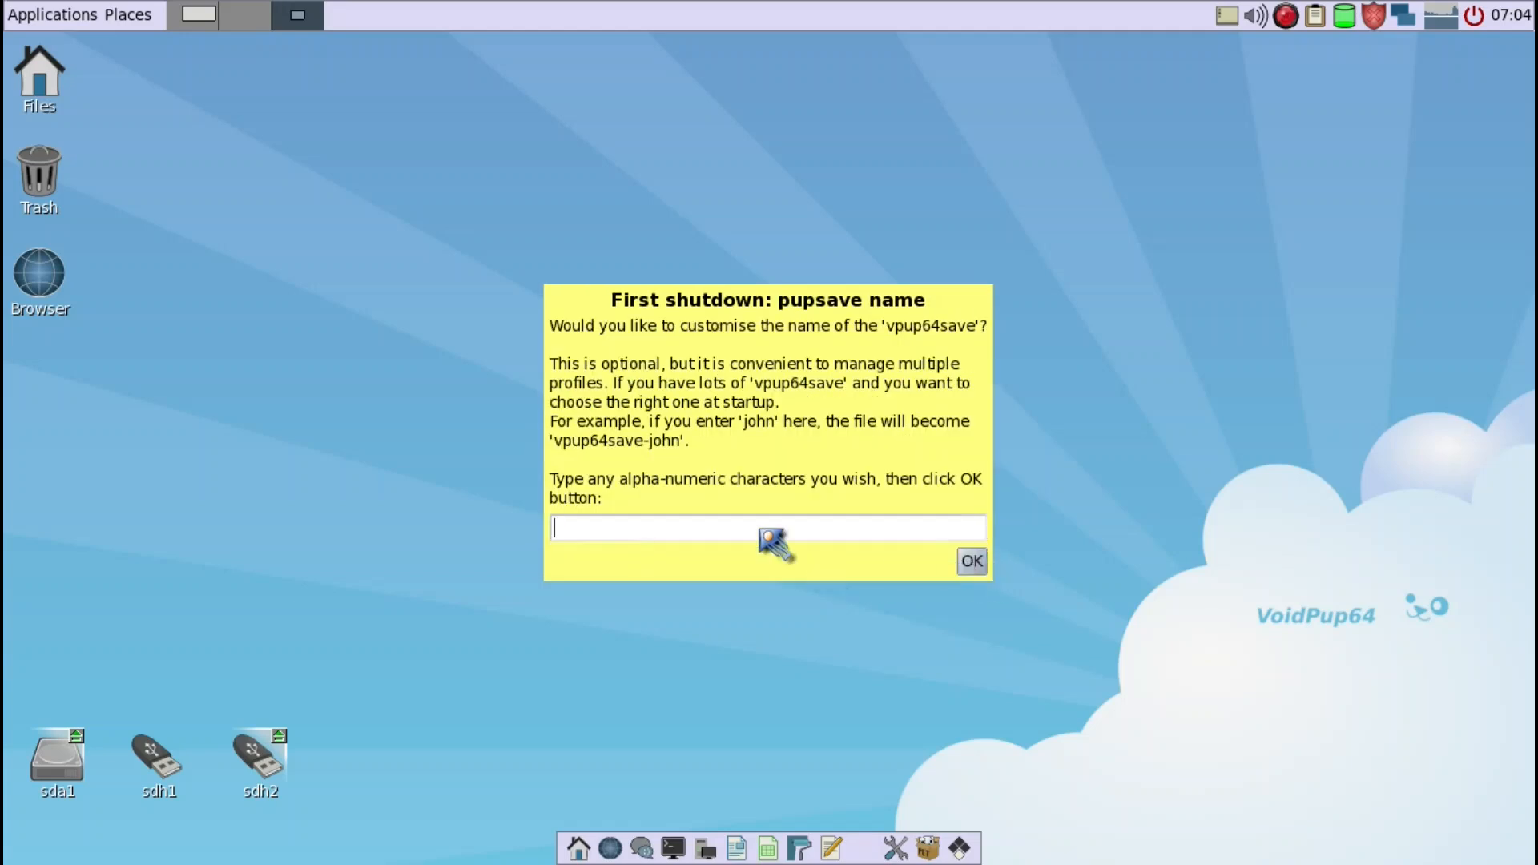
{"action": "left_click", "coordinate": [971, 561]}
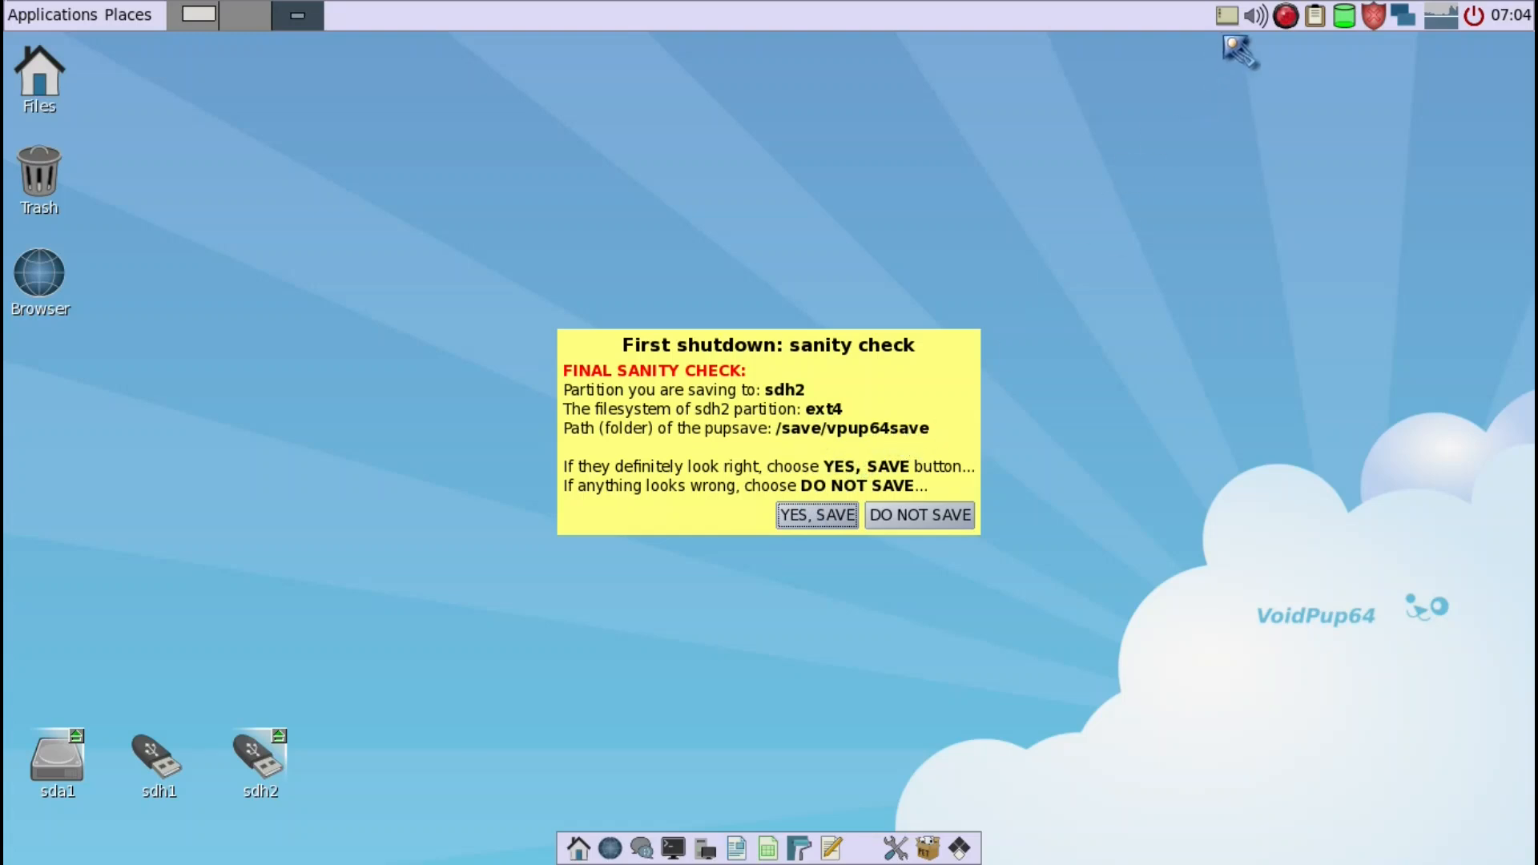
{"action": "right_click", "coordinate": [1313, 18]}
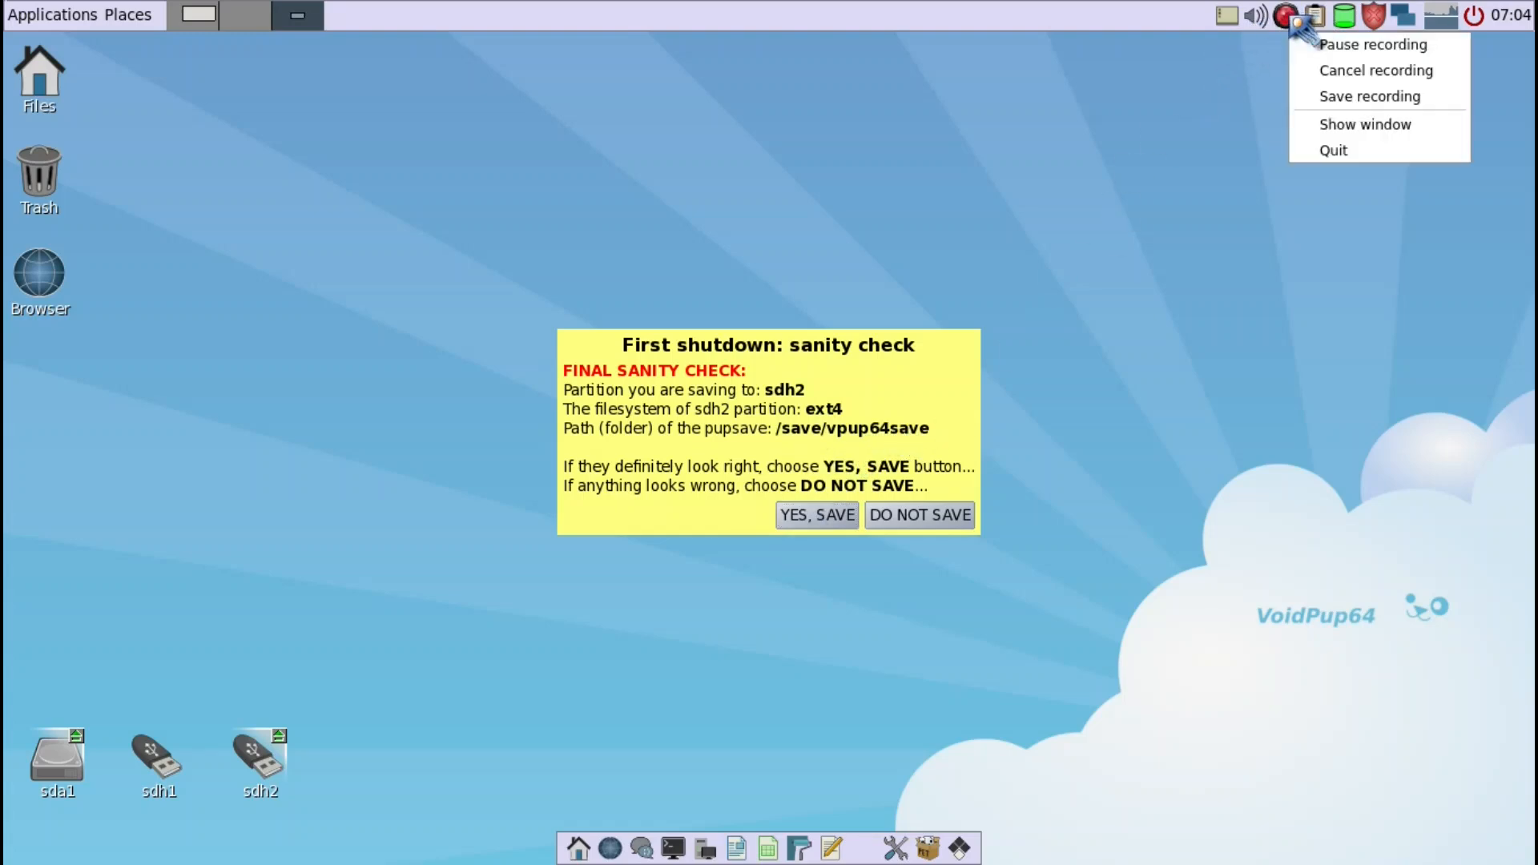